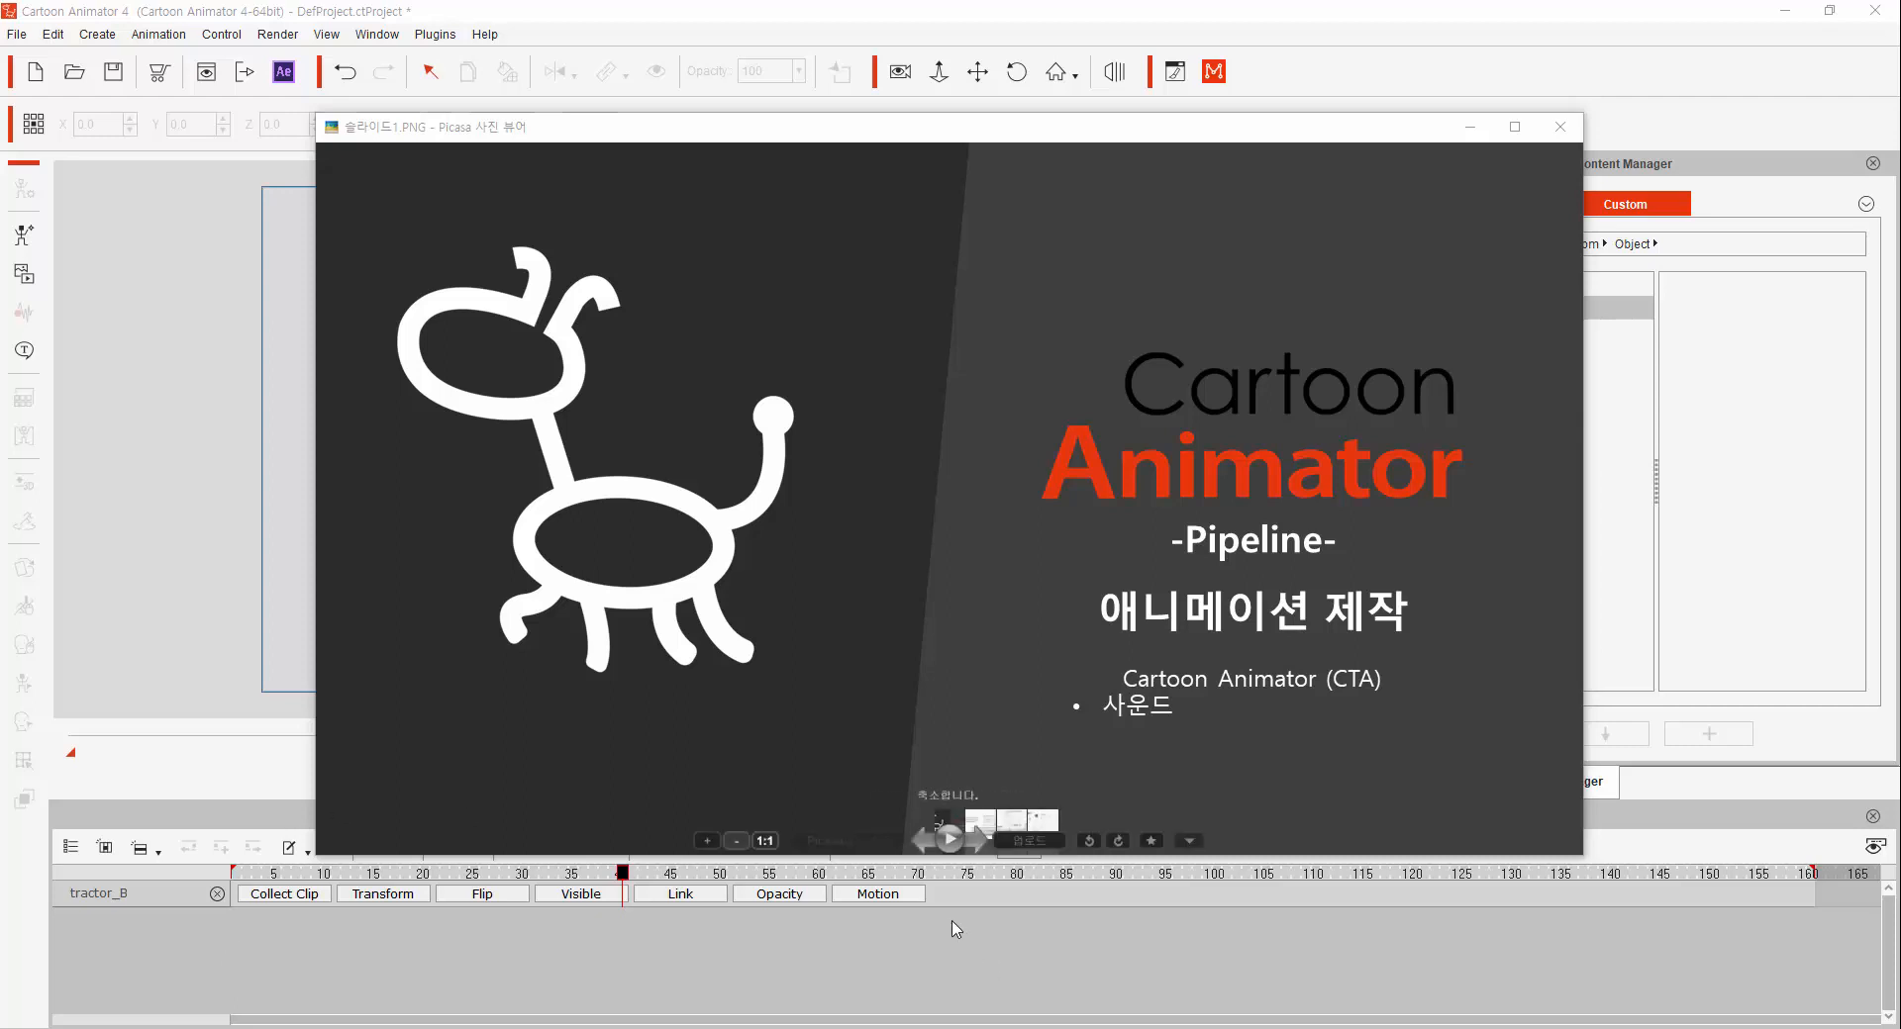
- Read through the slides on sound tracks, the Sound Modifier and free sound sources, and close the picture viewer
{"action": "left_click", "coordinate": [980, 842]}
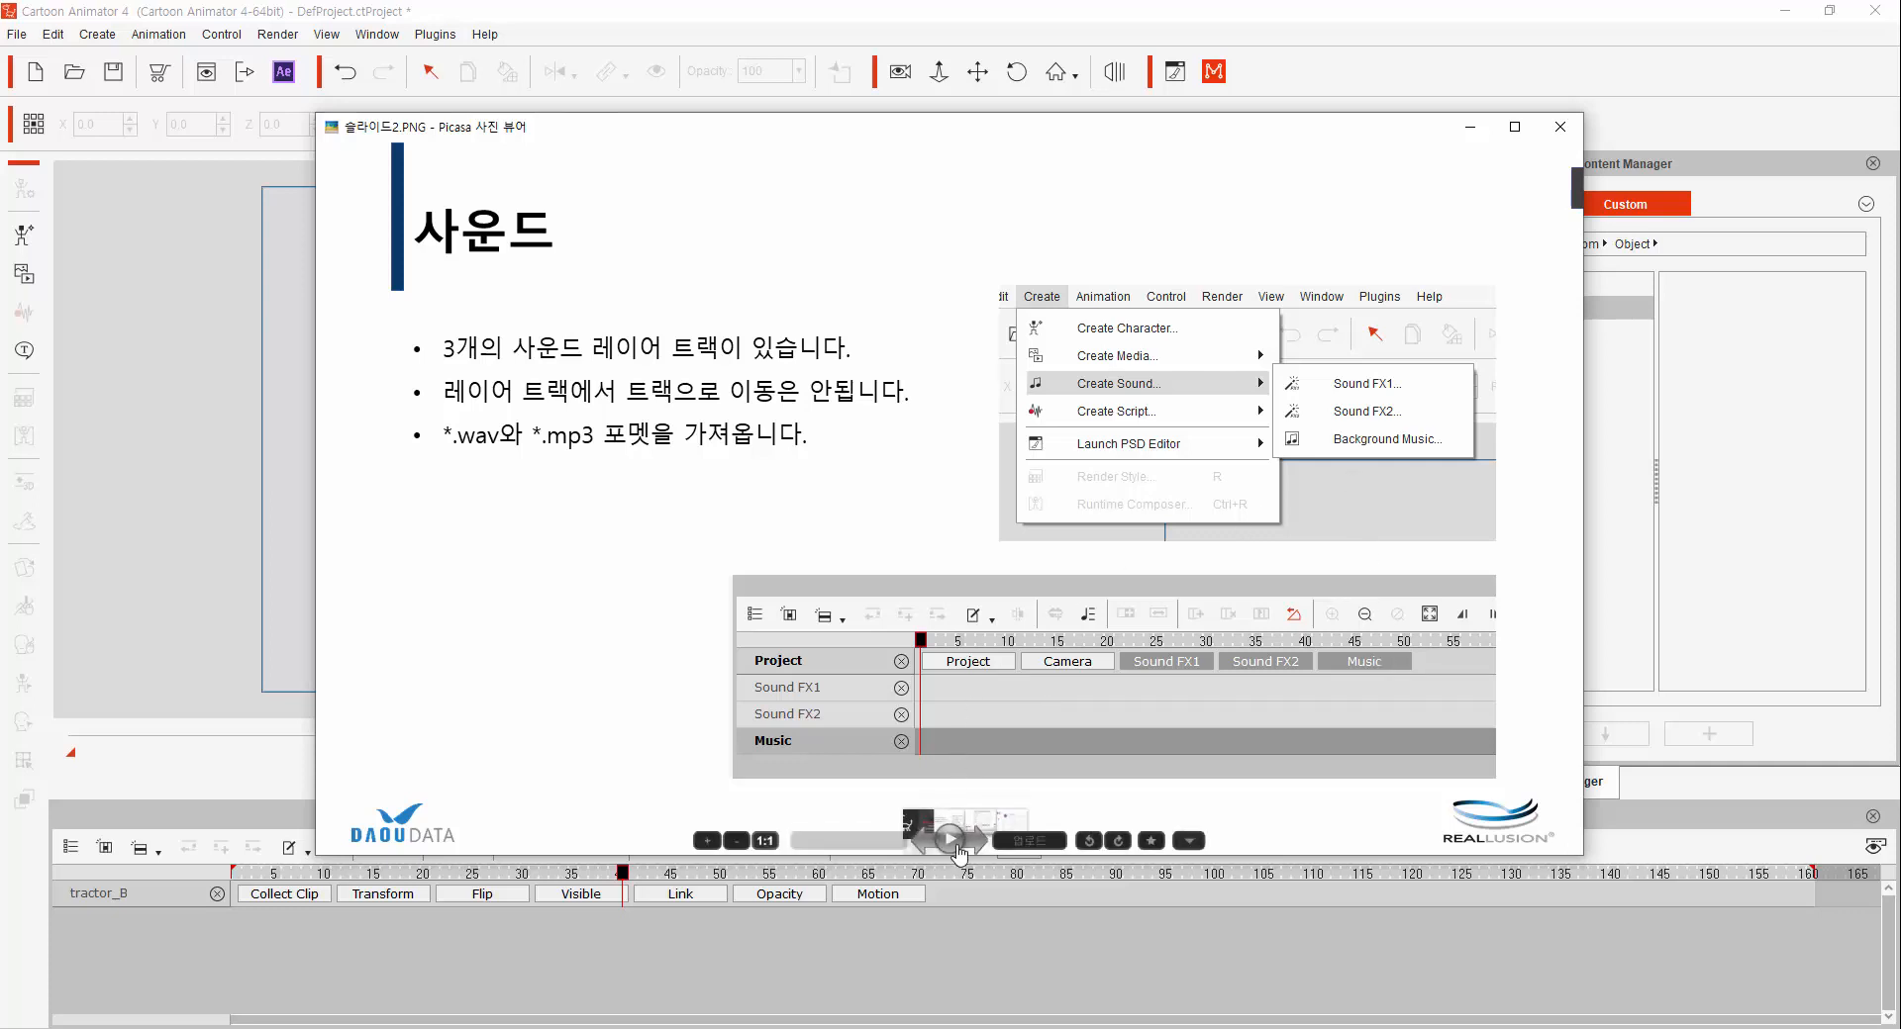
{"action": "left_click", "coordinate": [975, 846]}
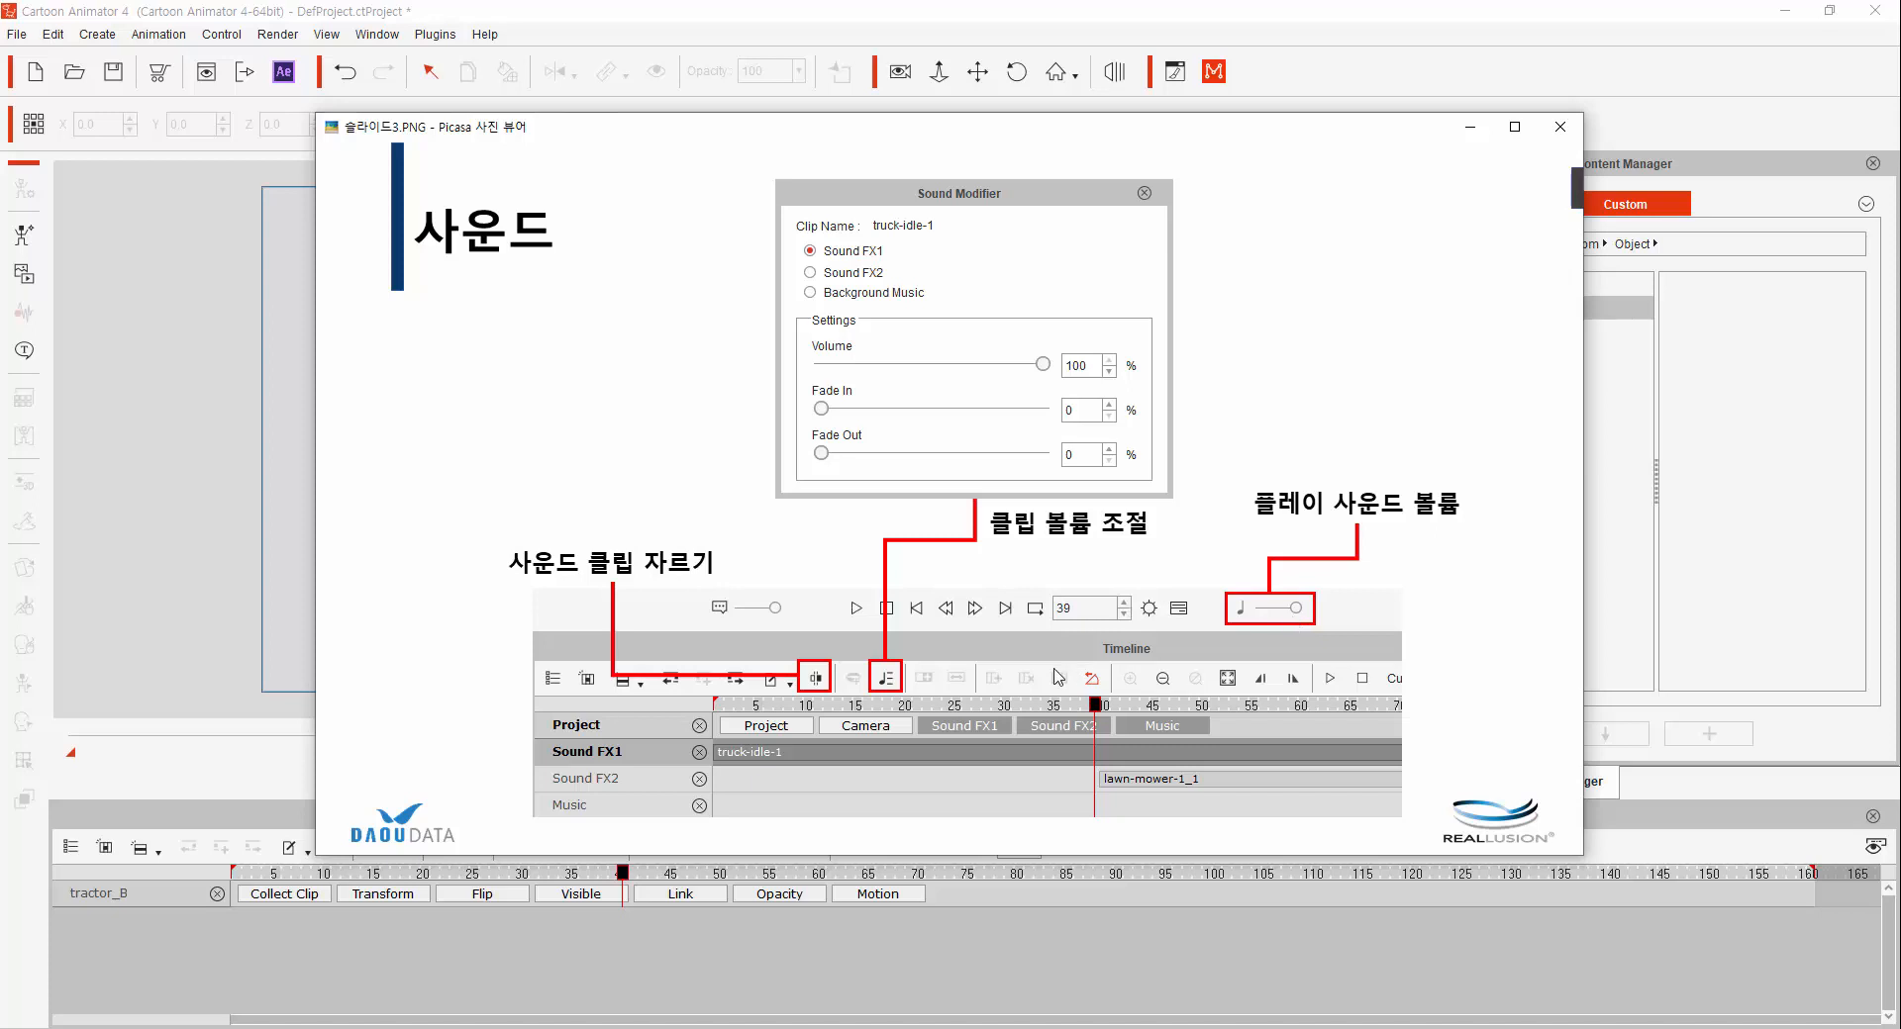
{"action": "left_click", "coordinate": [978, 841]}
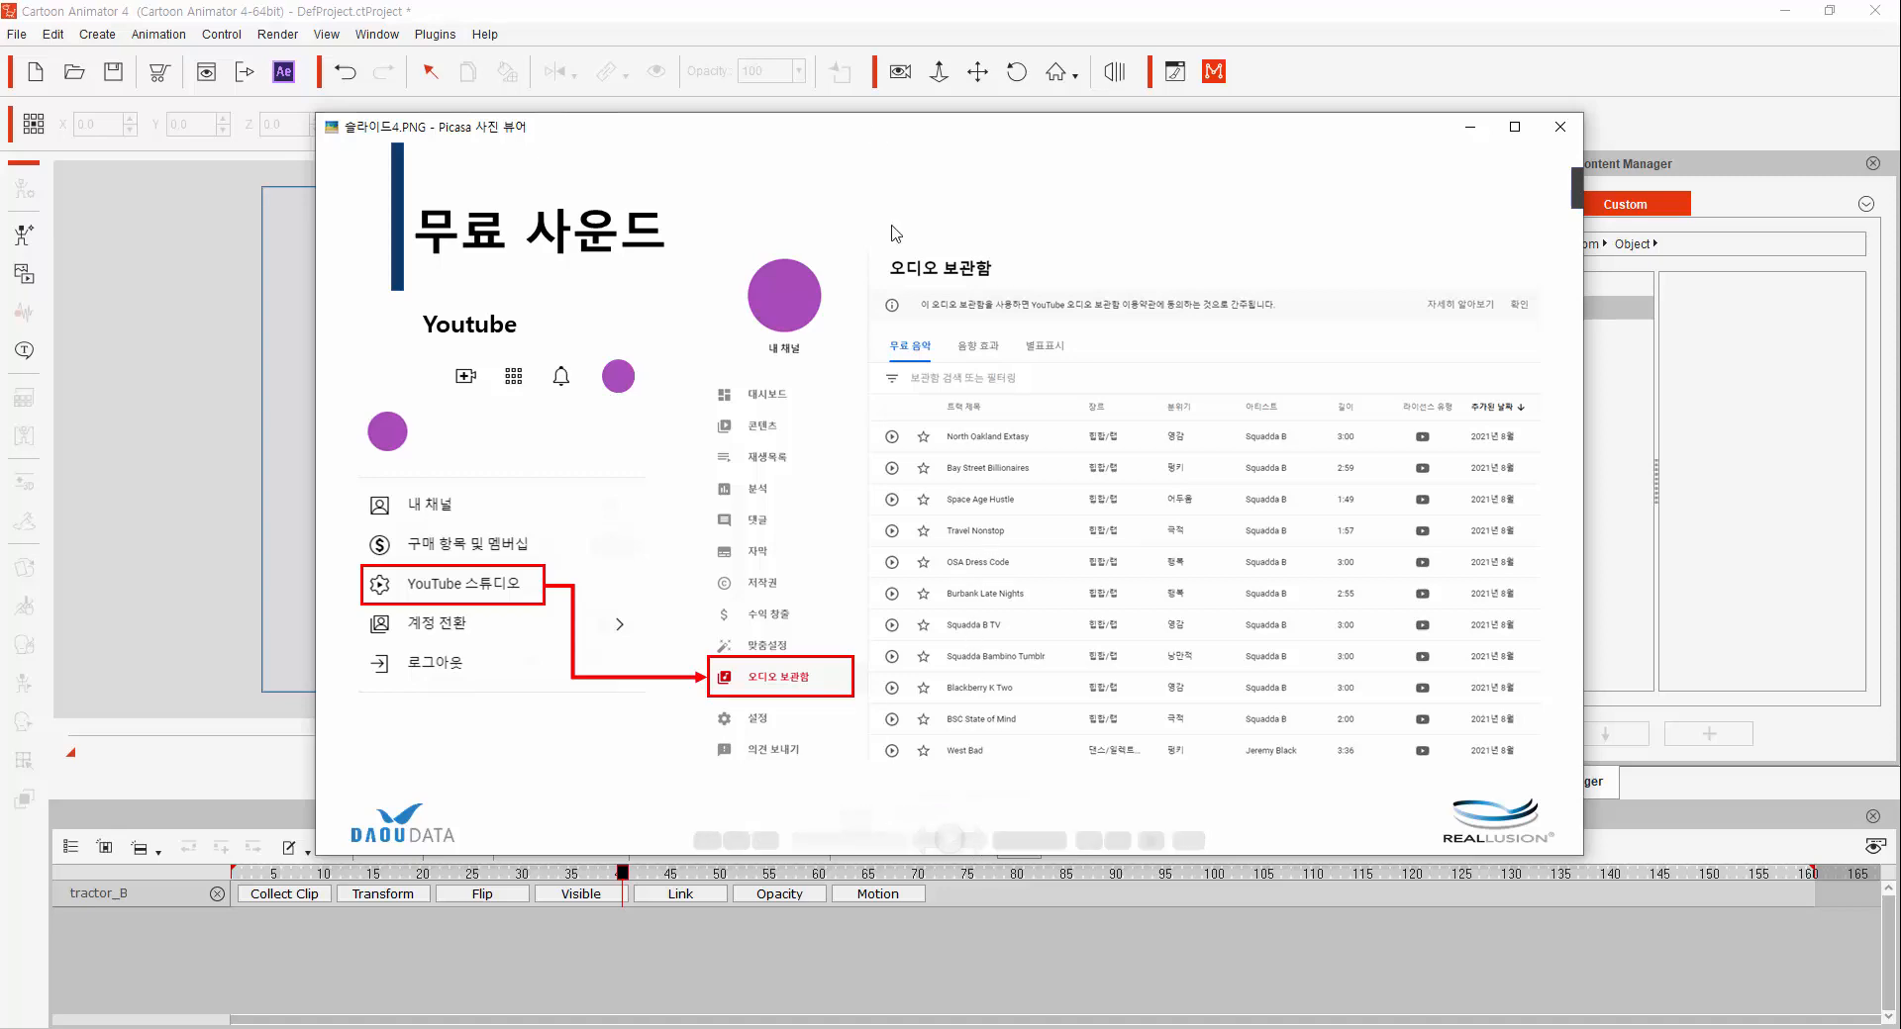
{"action": "key", "text": "Escape"}
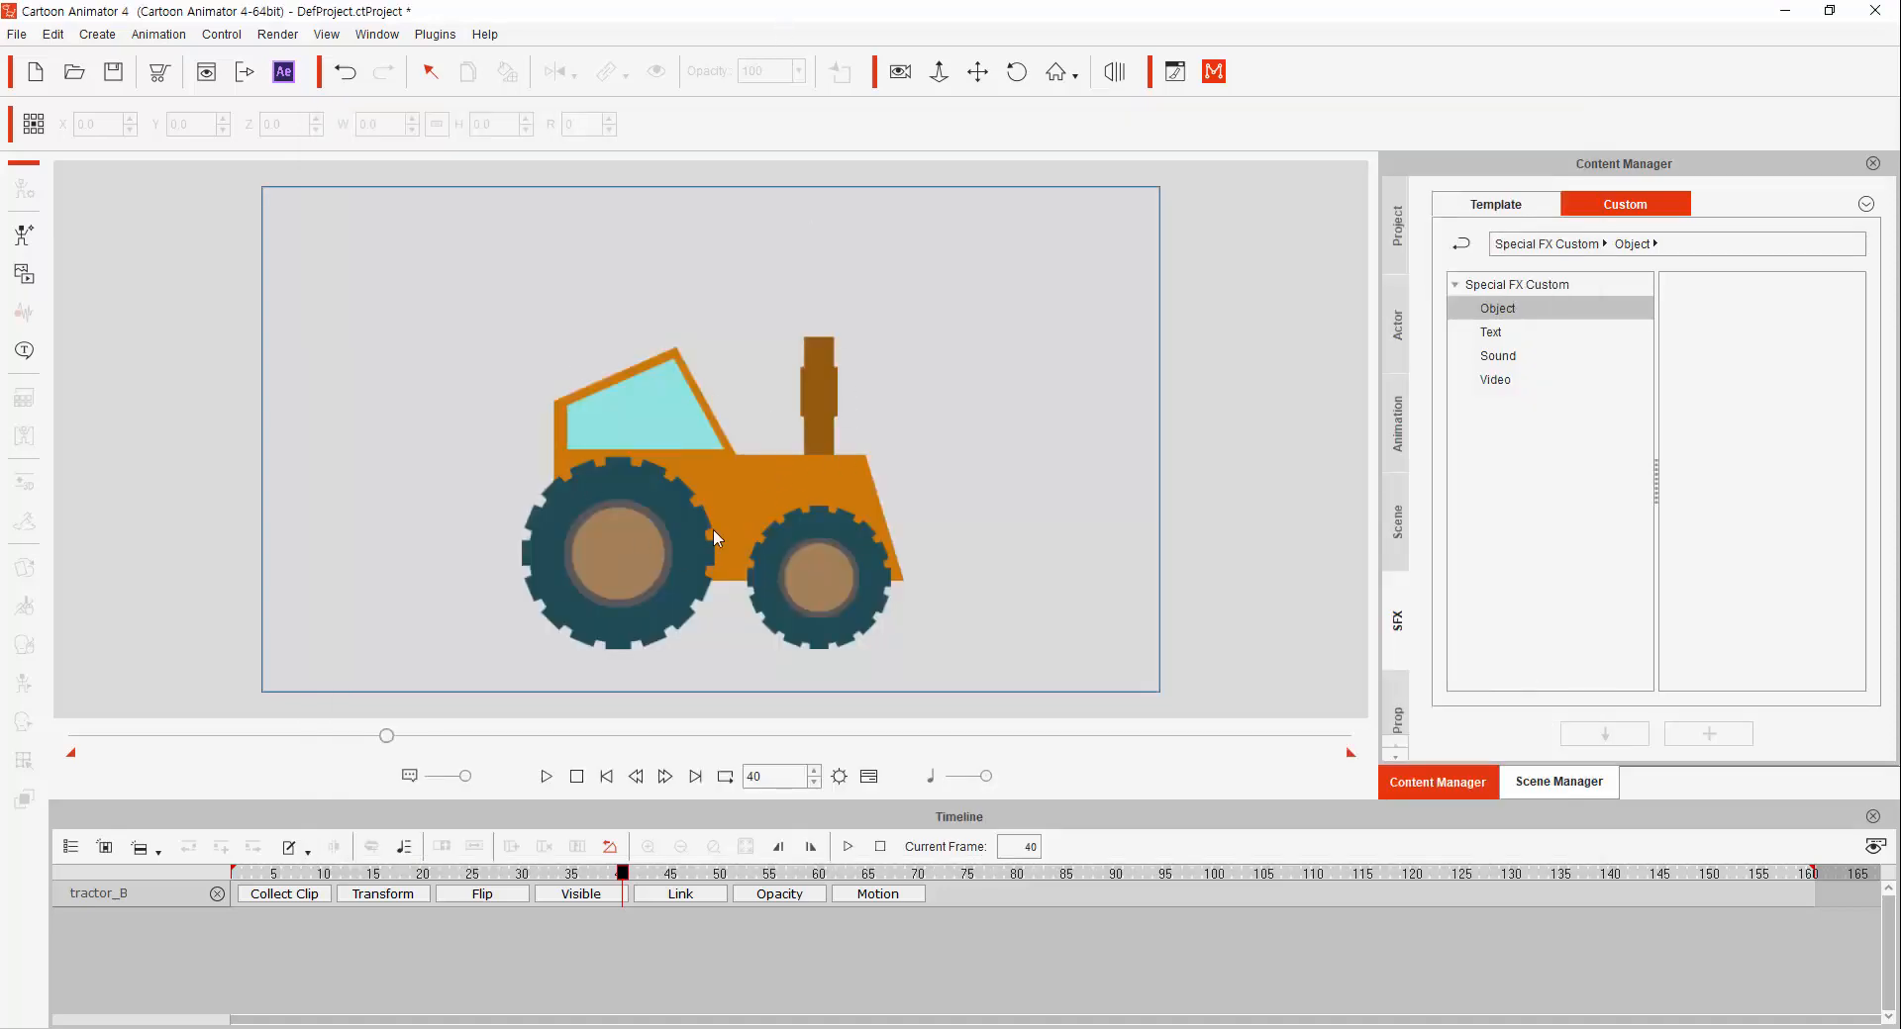
- Return to frame 1, select the tractor prop, and show the Project track in the timeline
{"action": "left_click_drag", "start_coordinate": [387, 735], "coordinate": [1305, 736]}
{"action": "left_click_drag", "start_coordinate": [1379, 785], "coordinate": [50, 764]}
{"action": "left_click", "coordinate": [693, 614]}
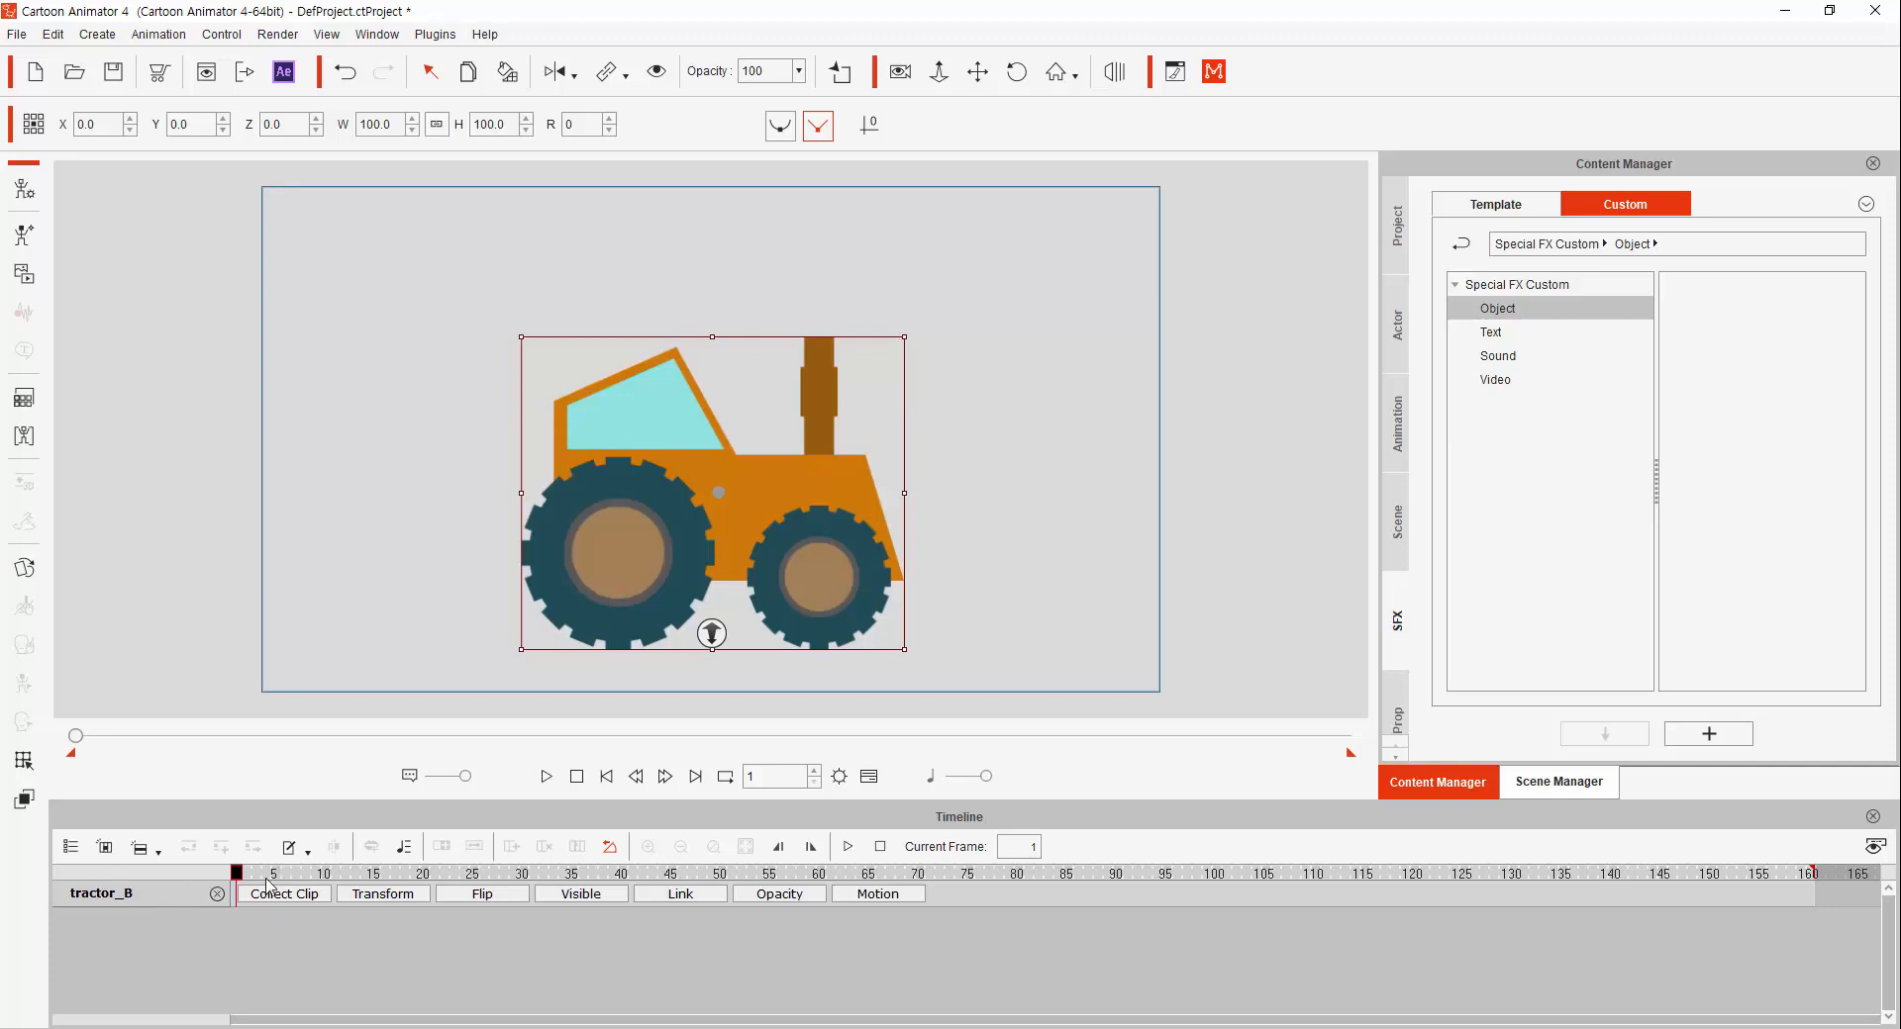
{"action": "left_click", "coordinate": [65, 851]}
{"action": "left_click", "coordinate": [104, 862]}
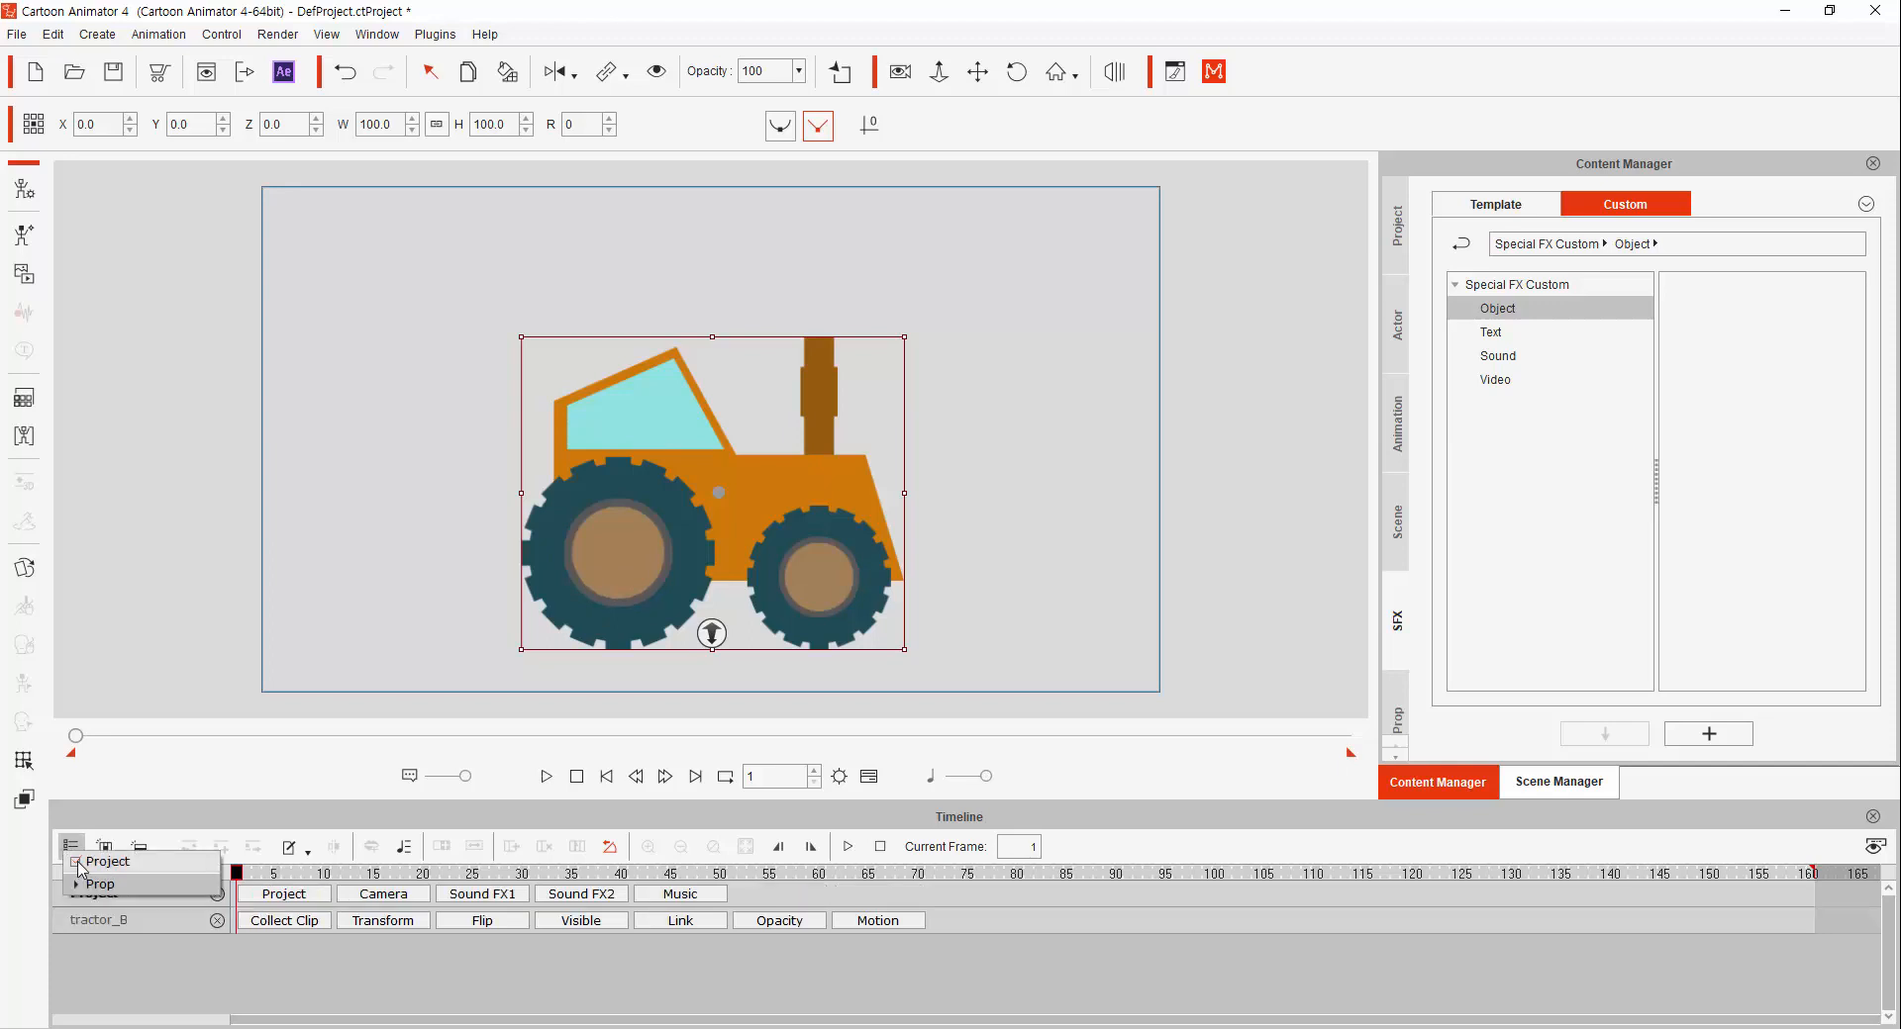
{"action": "left_click", "coordinate": [356, 988]}
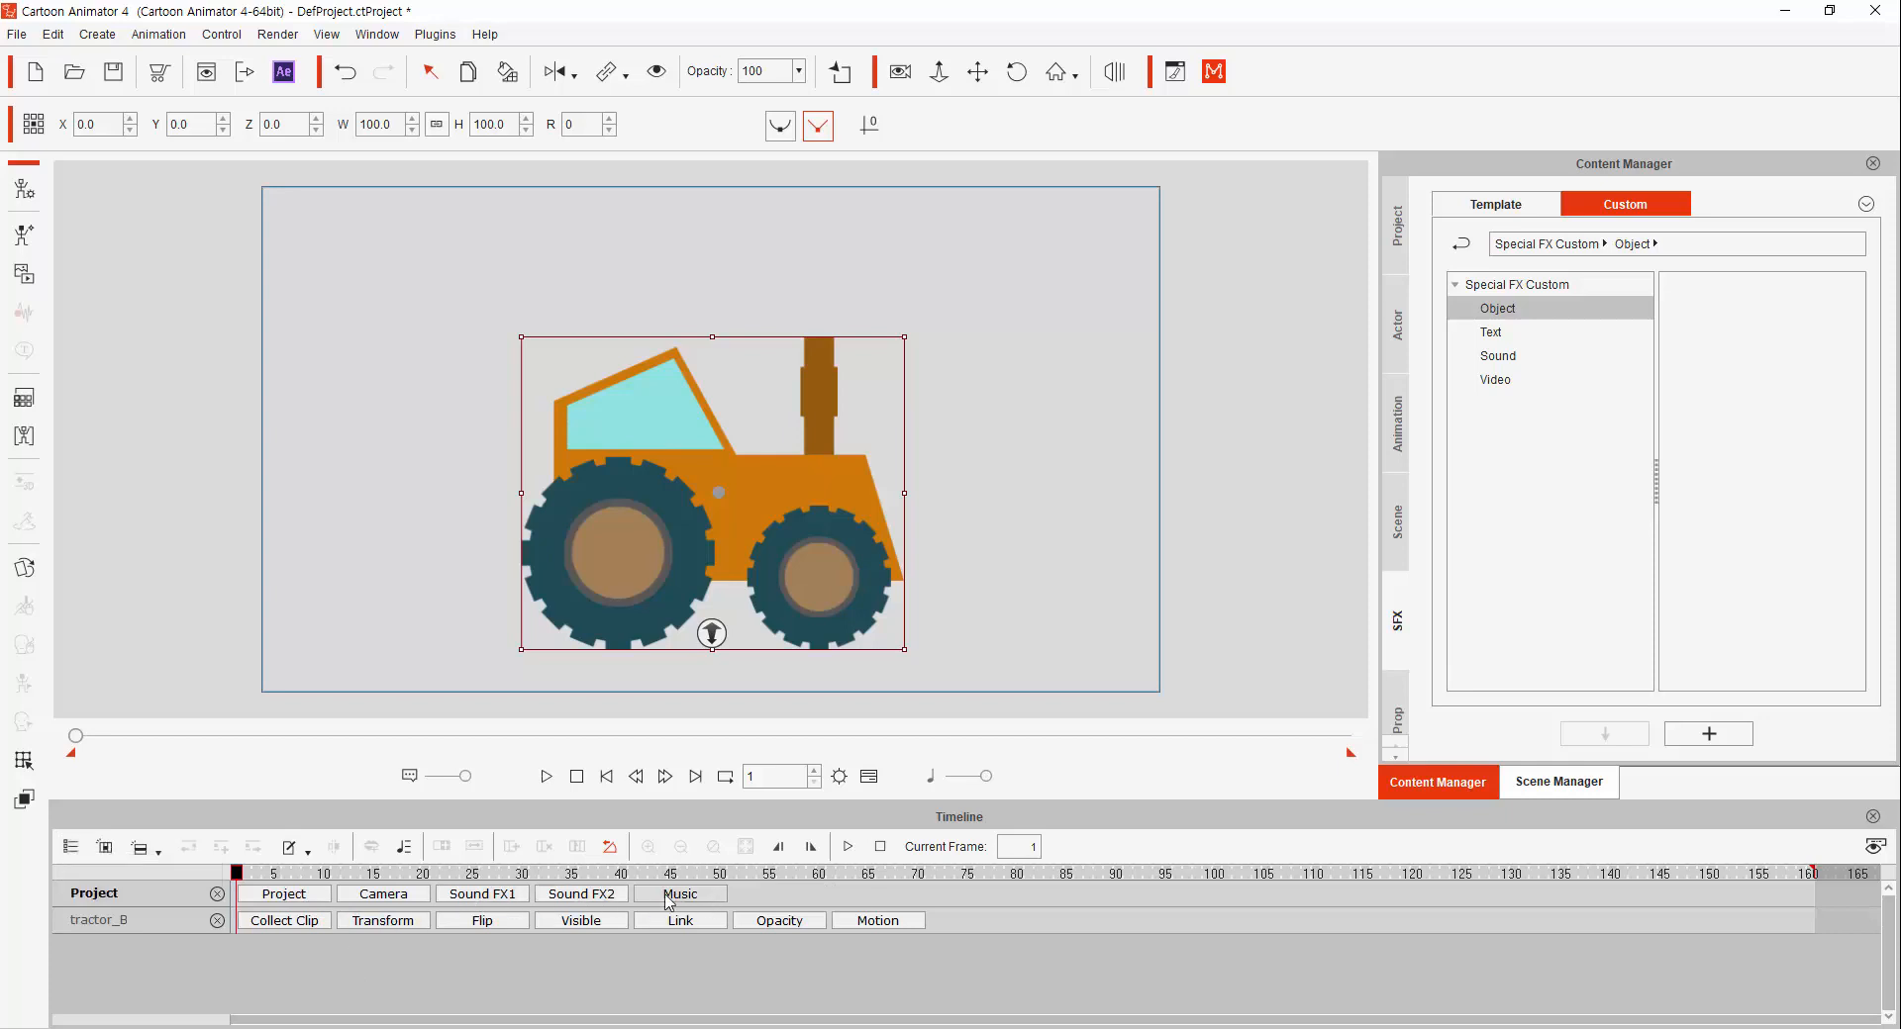
- Expand the Project's Sound FX1, Sound FX2 and Music tracks and hide them again
{"action": "left_click", "coordinate": [477, 896]}
{"action": "left_click", "coordinate": [597, 897]}
{"action": "left_click", "coordinate": [692, 898]}
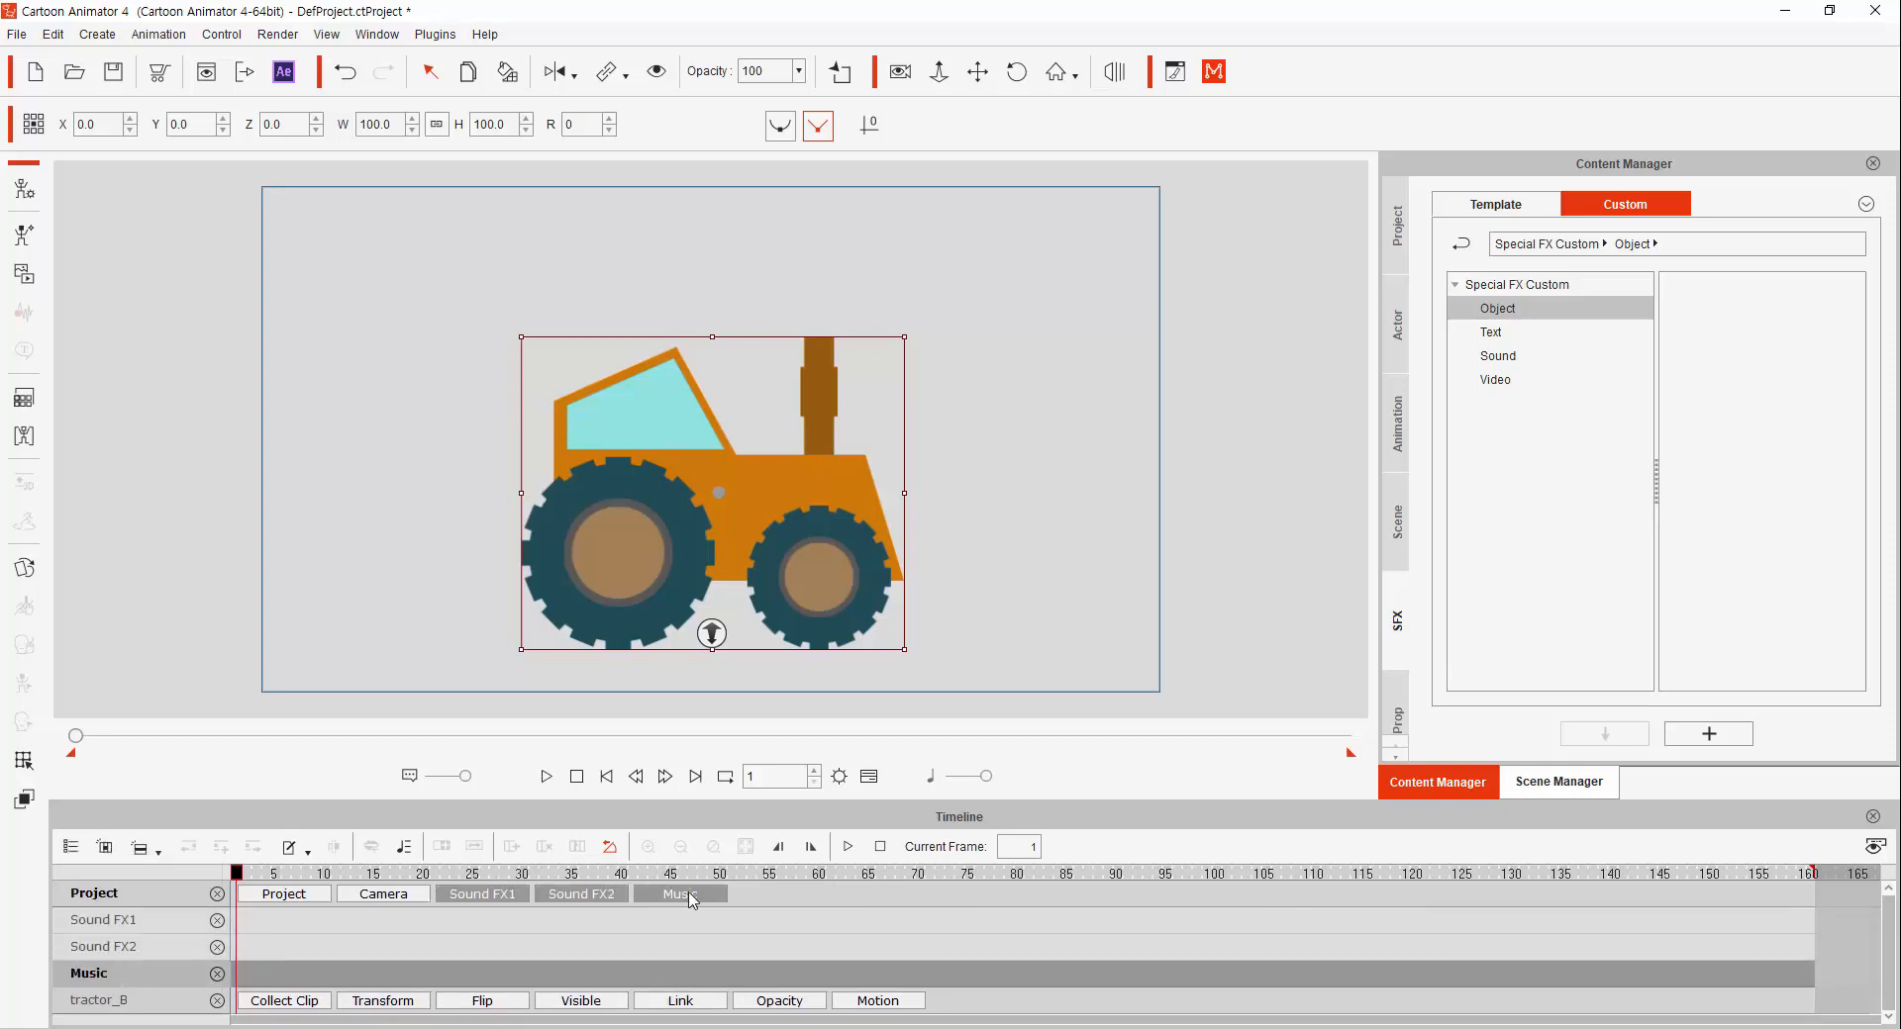
{"action": "left_click", "coordinate": [692, 898]}
{"action": "left_click", "coordinate": [586, 896]}
{"action": "left_click", "coordinate": [485, 896]}
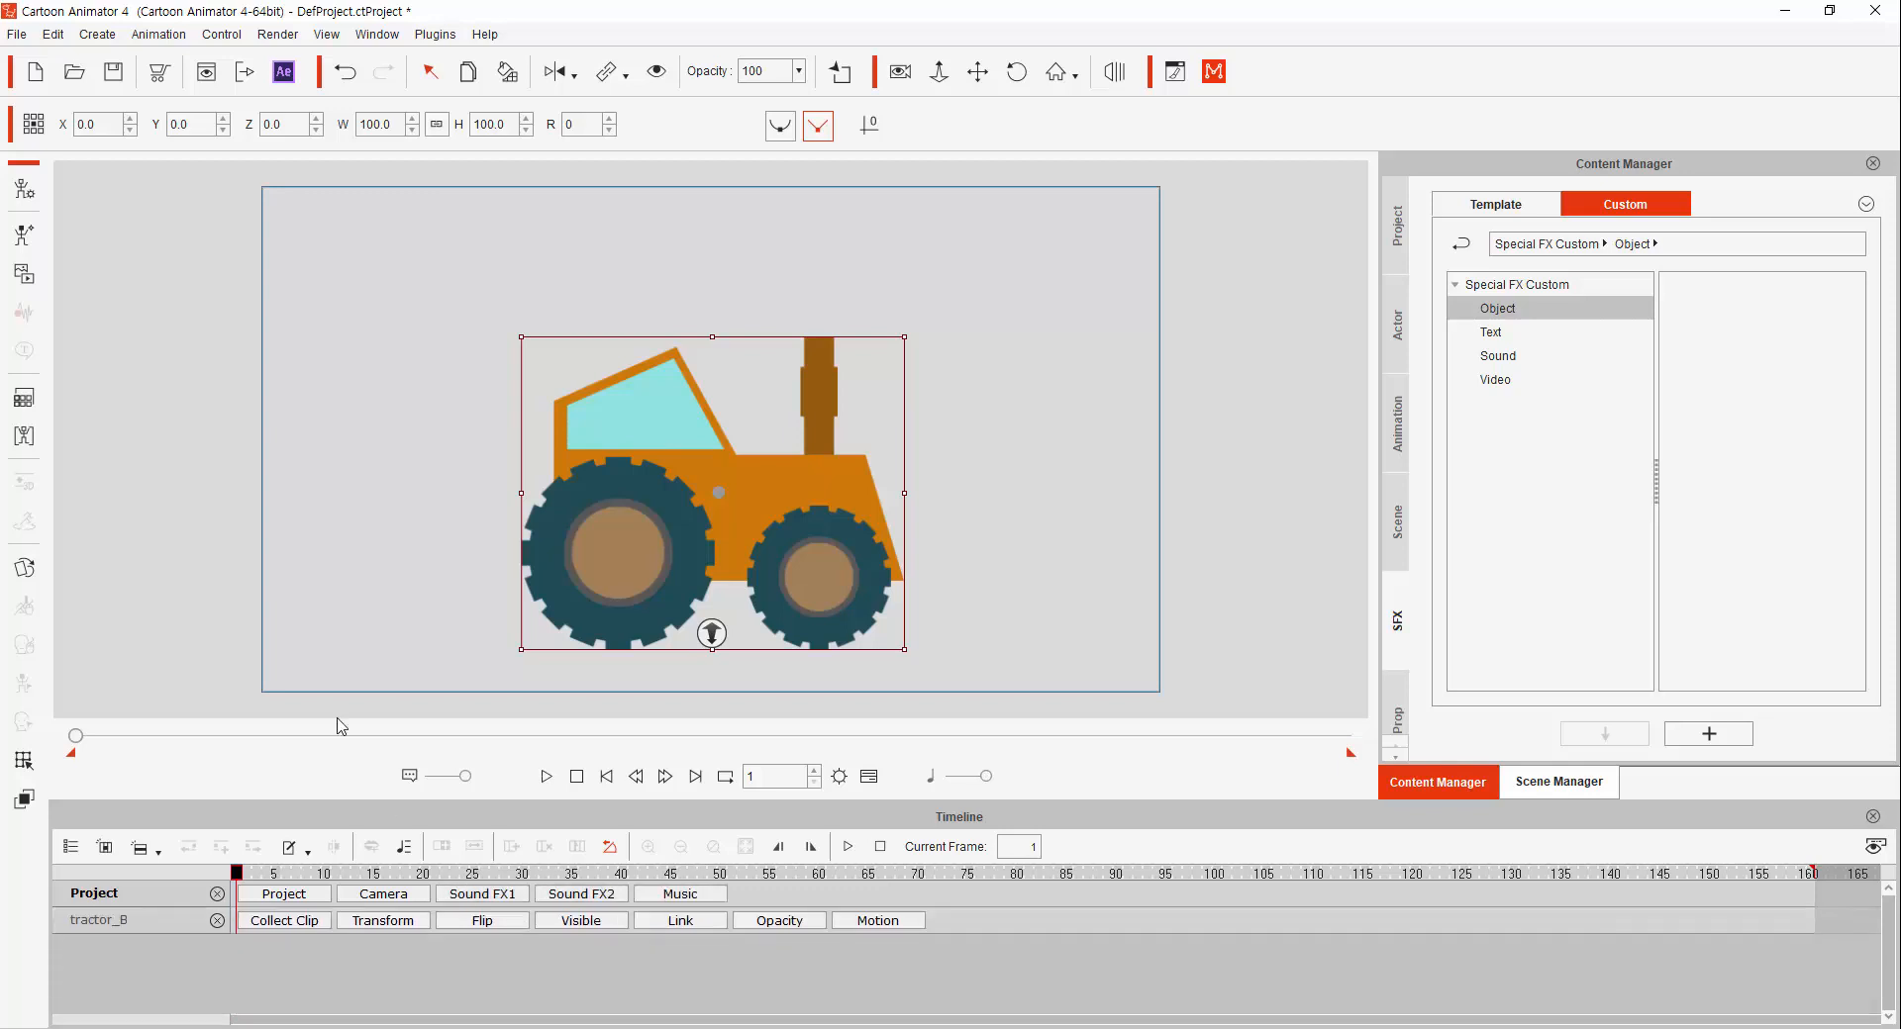
- Check the Create Sound options and display the Sound FX1, Sound FX2 and Music tracks in the timeline
{"action": "left_click", "coordinate": [111, 40]}
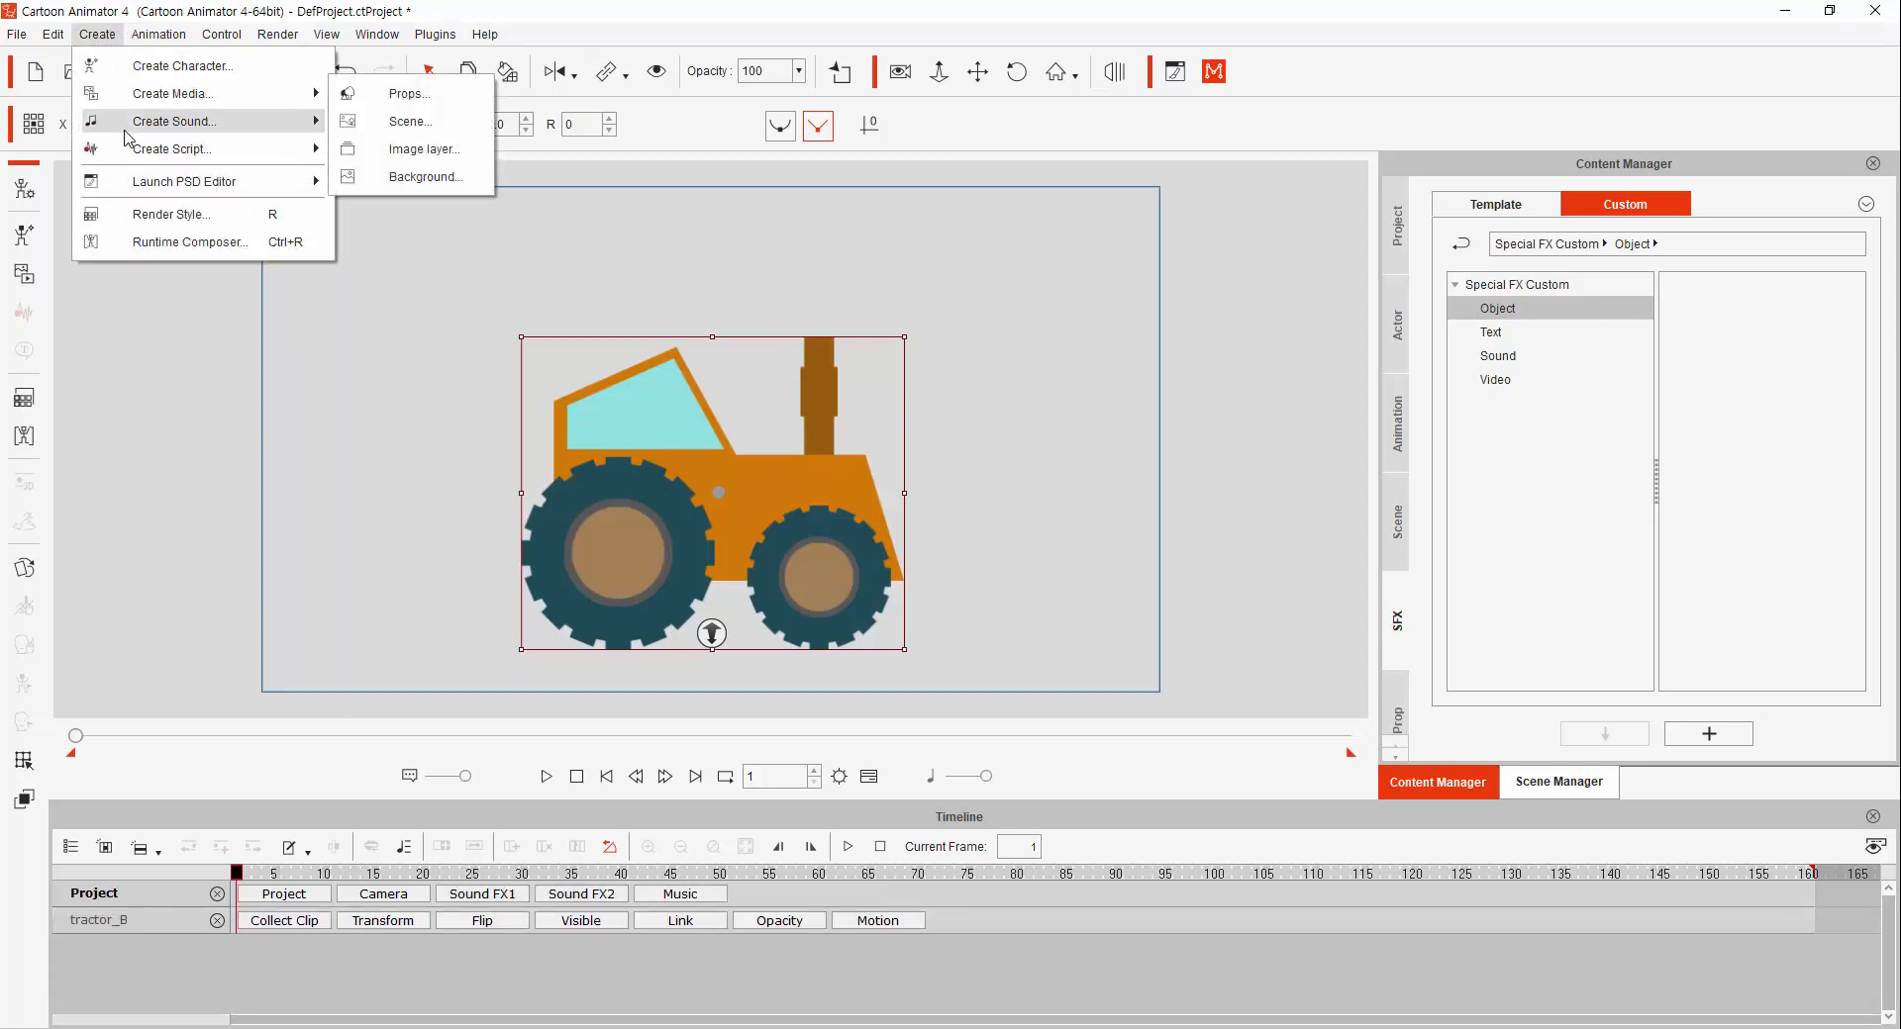
{"action": "mouse_move", "coordinate": [164, 133]}
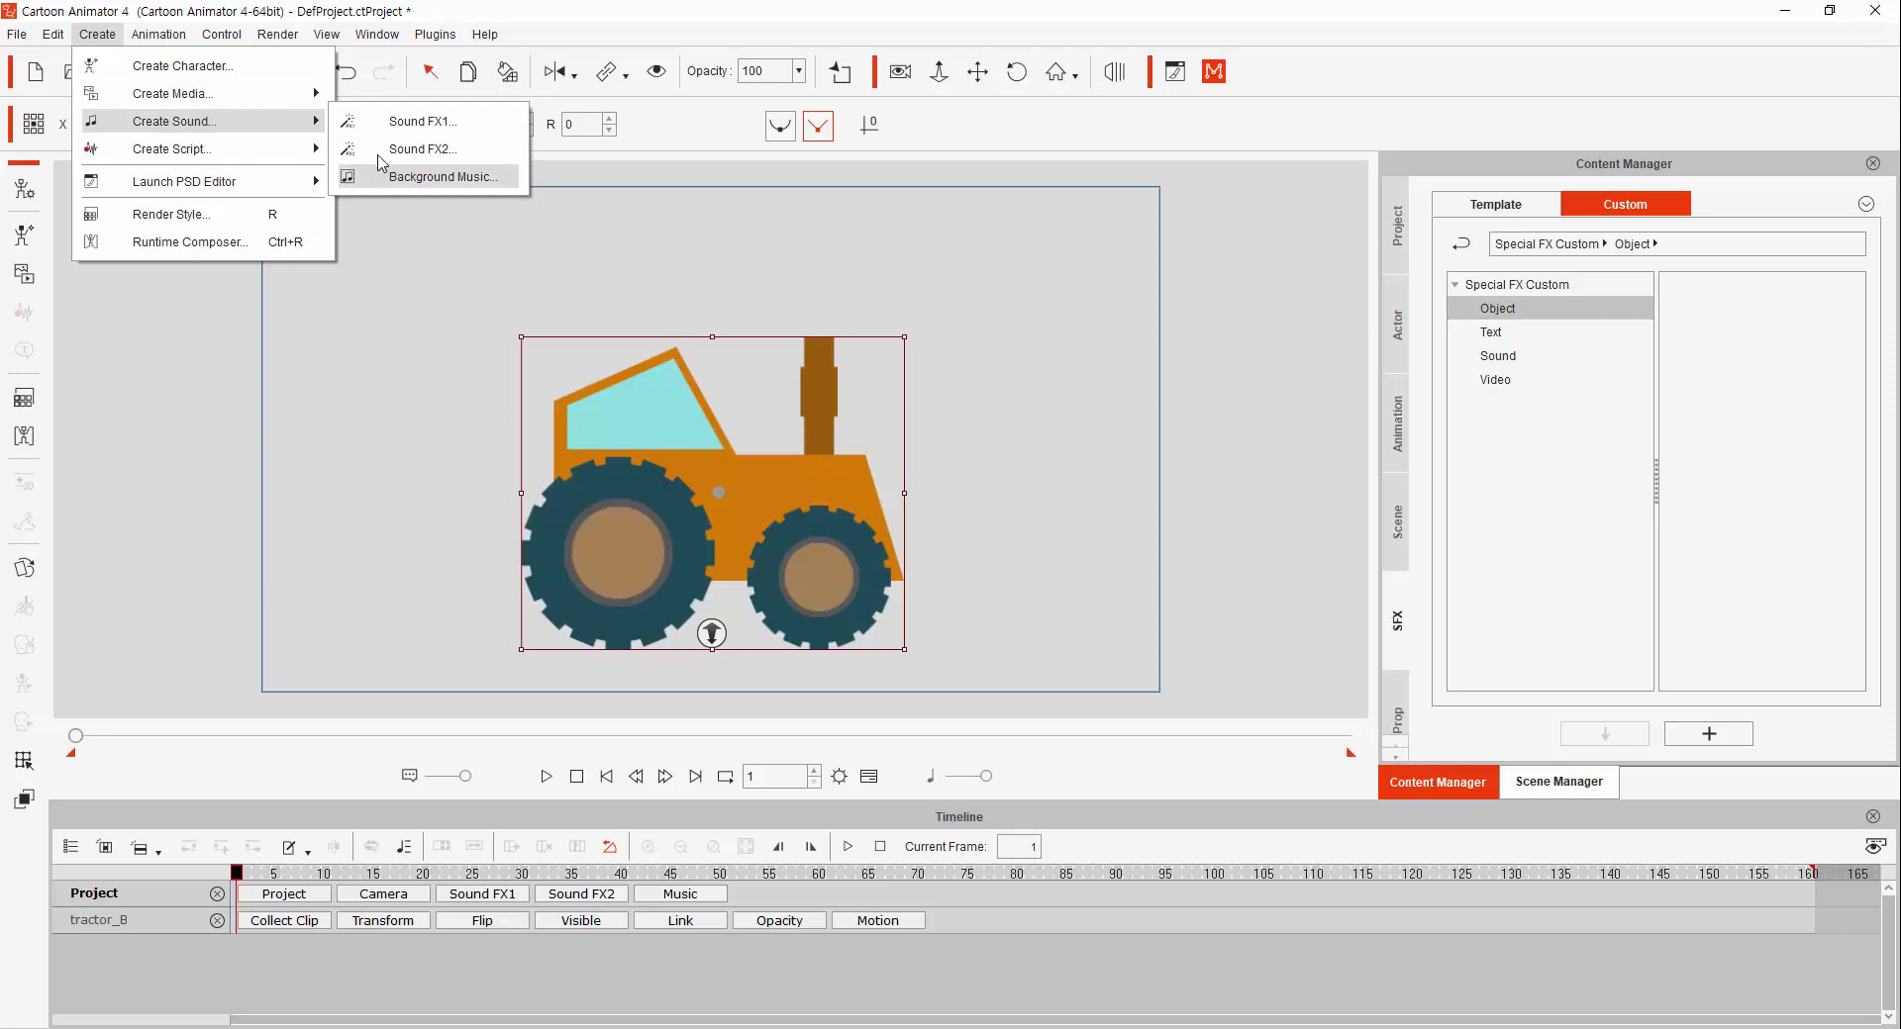
{"action": "left_click", "coordinate": [473, 895]}
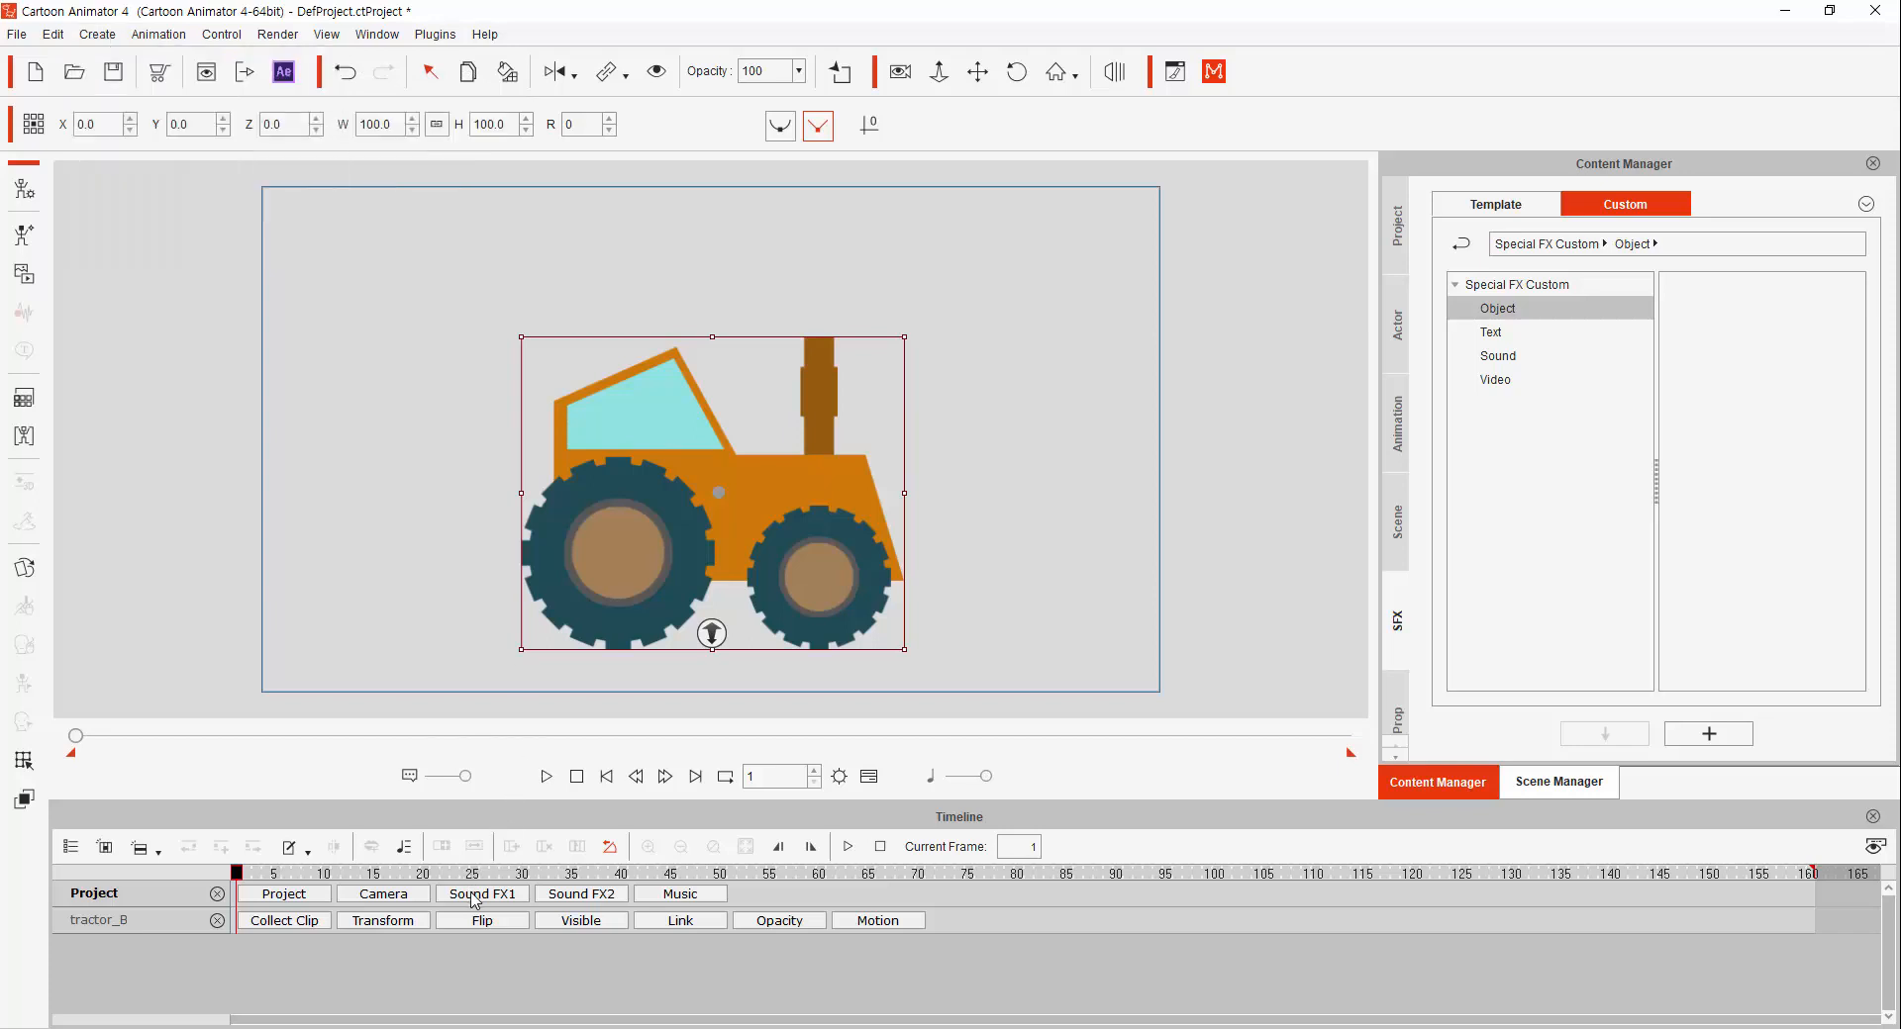
{"action": "left_click", "coordinate": [473, 895]}
{"action": "left_click", "coordinate": [559, 895]}
{"action": "left_click", "coordinate": [663, 899]}
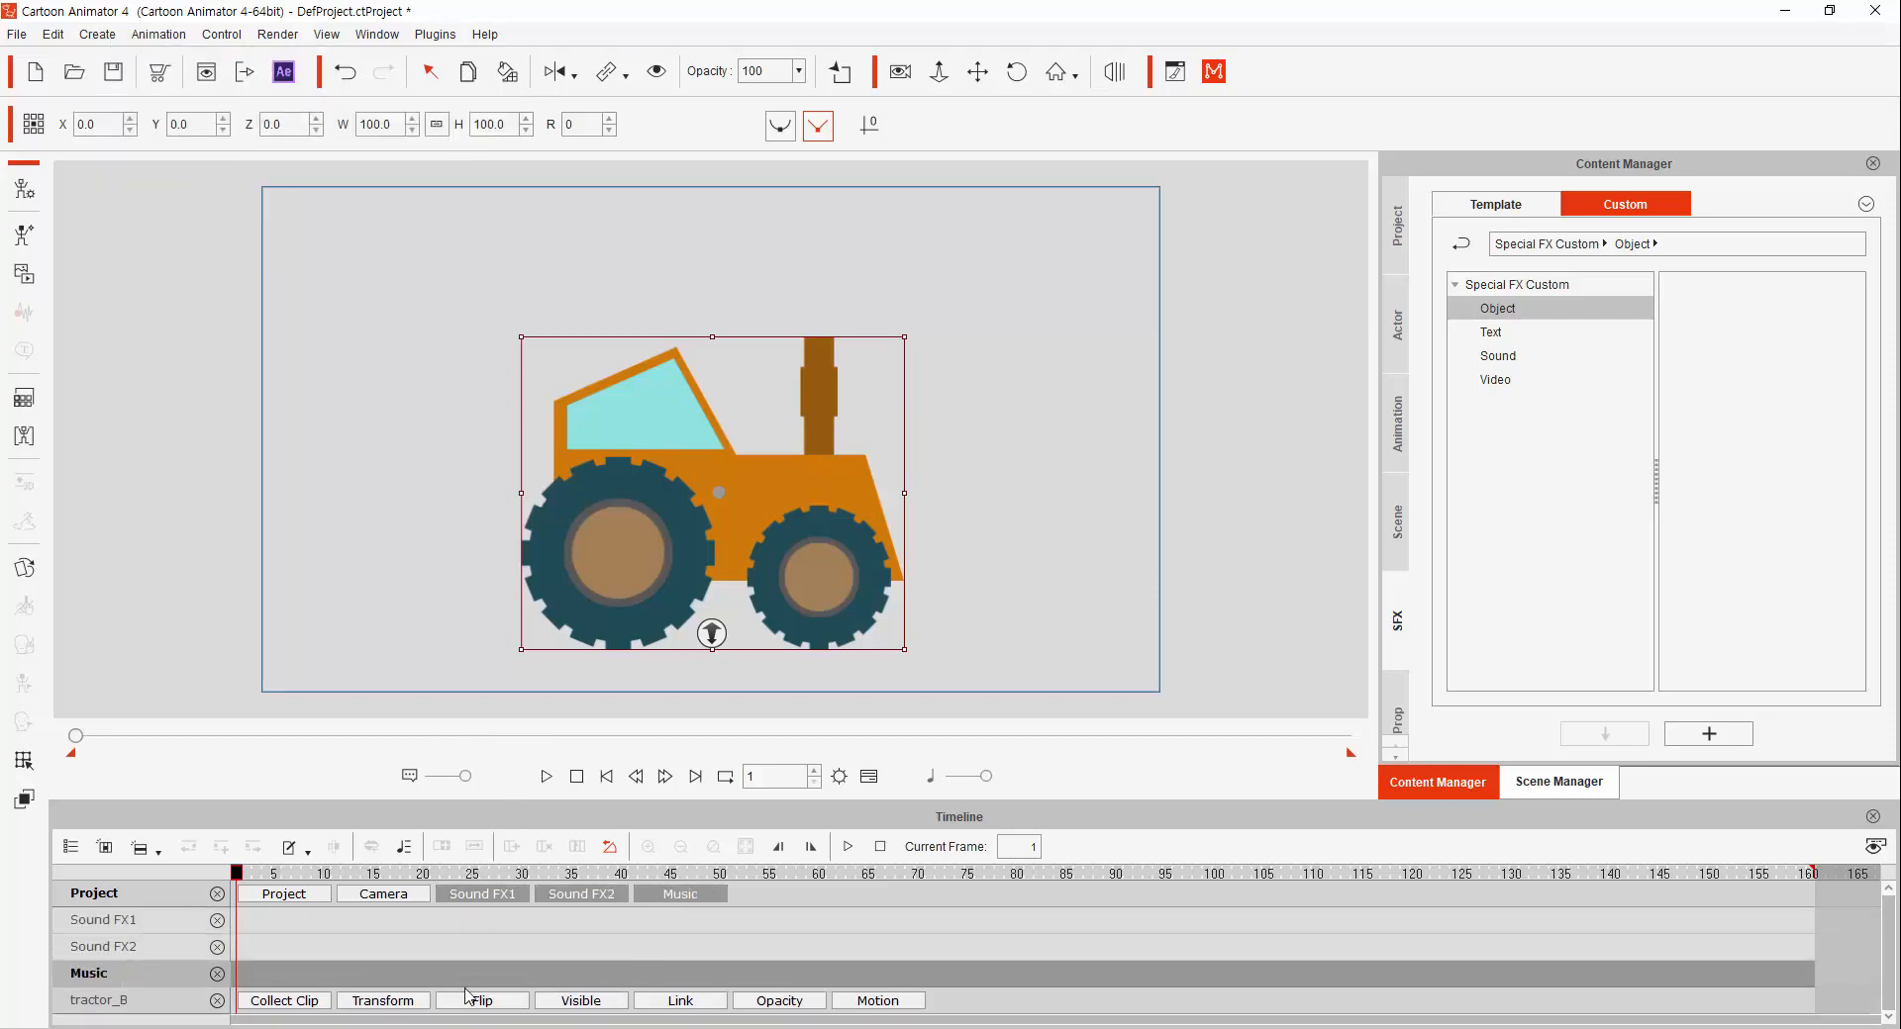
{"action": "left_click", "coordinate": [328, 931]}
{"action": "right_click", "coordinate": [286, 927]}
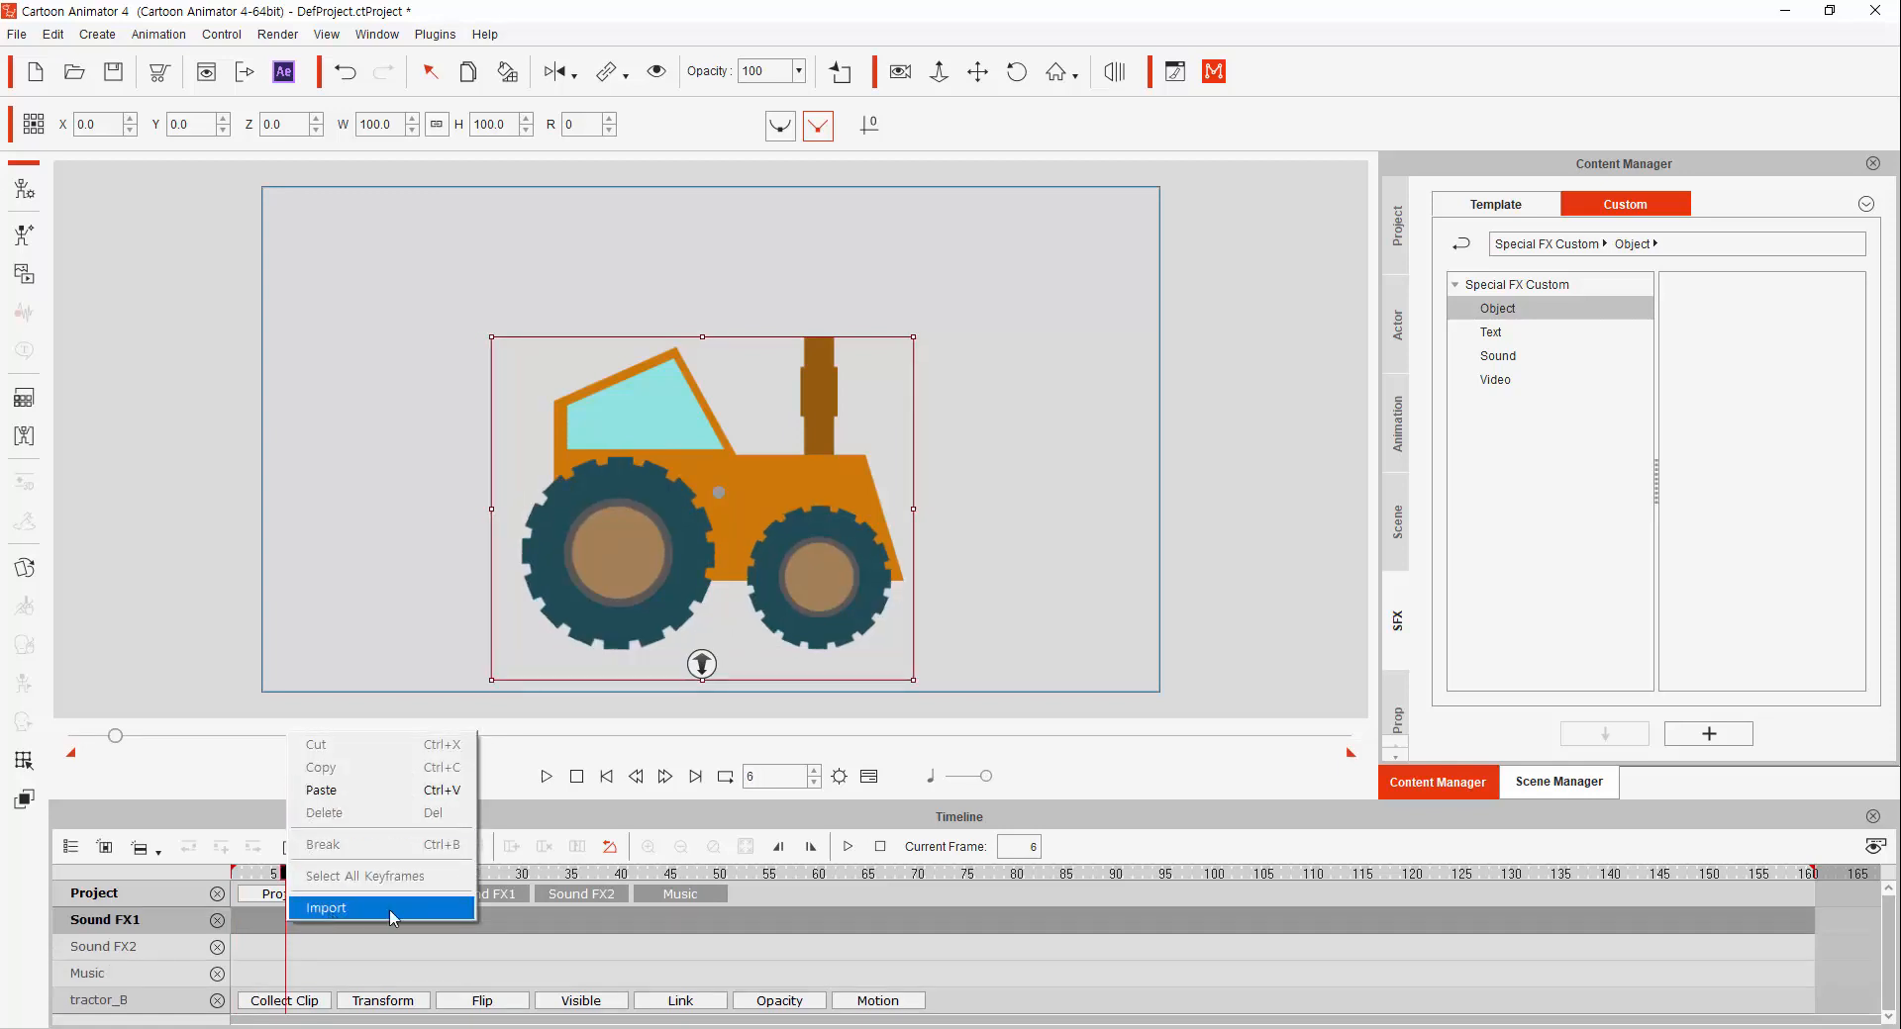
{"action": "left_click", "coordinate": [329, 980]}
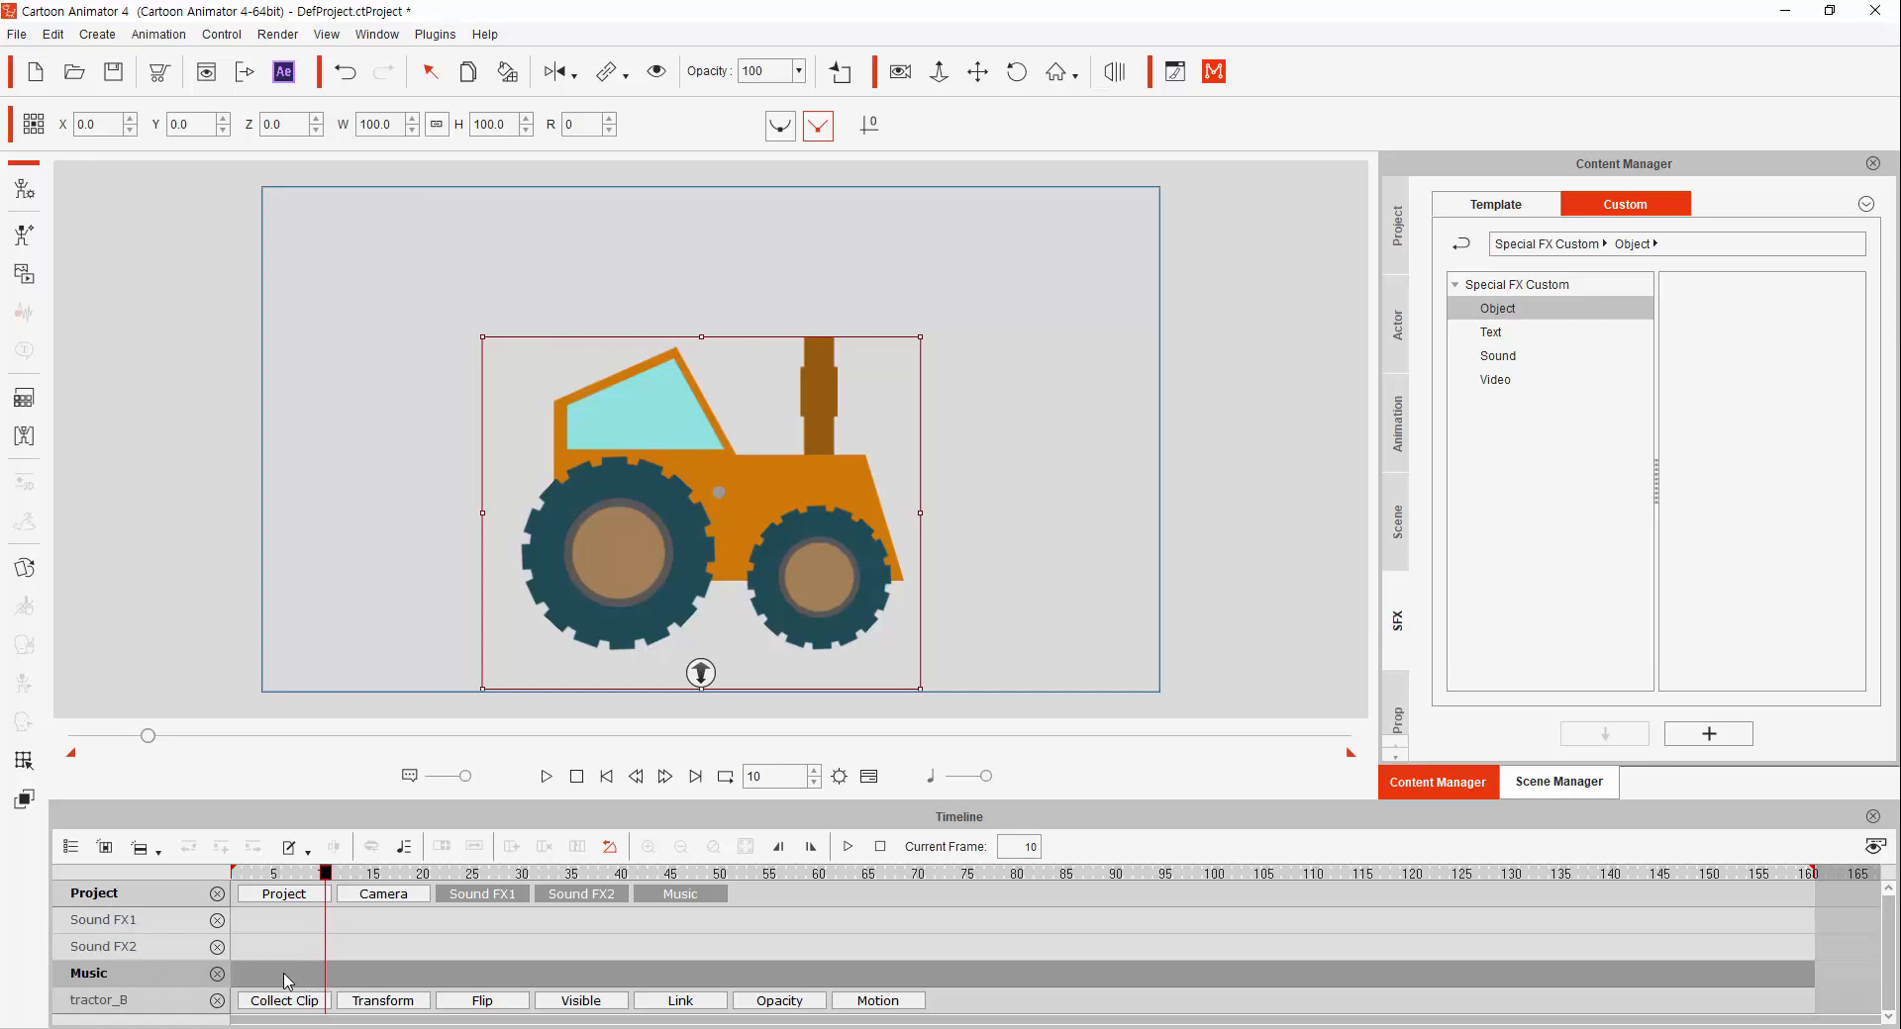
{"action": "left_click", "coordinate": [563, 873]}
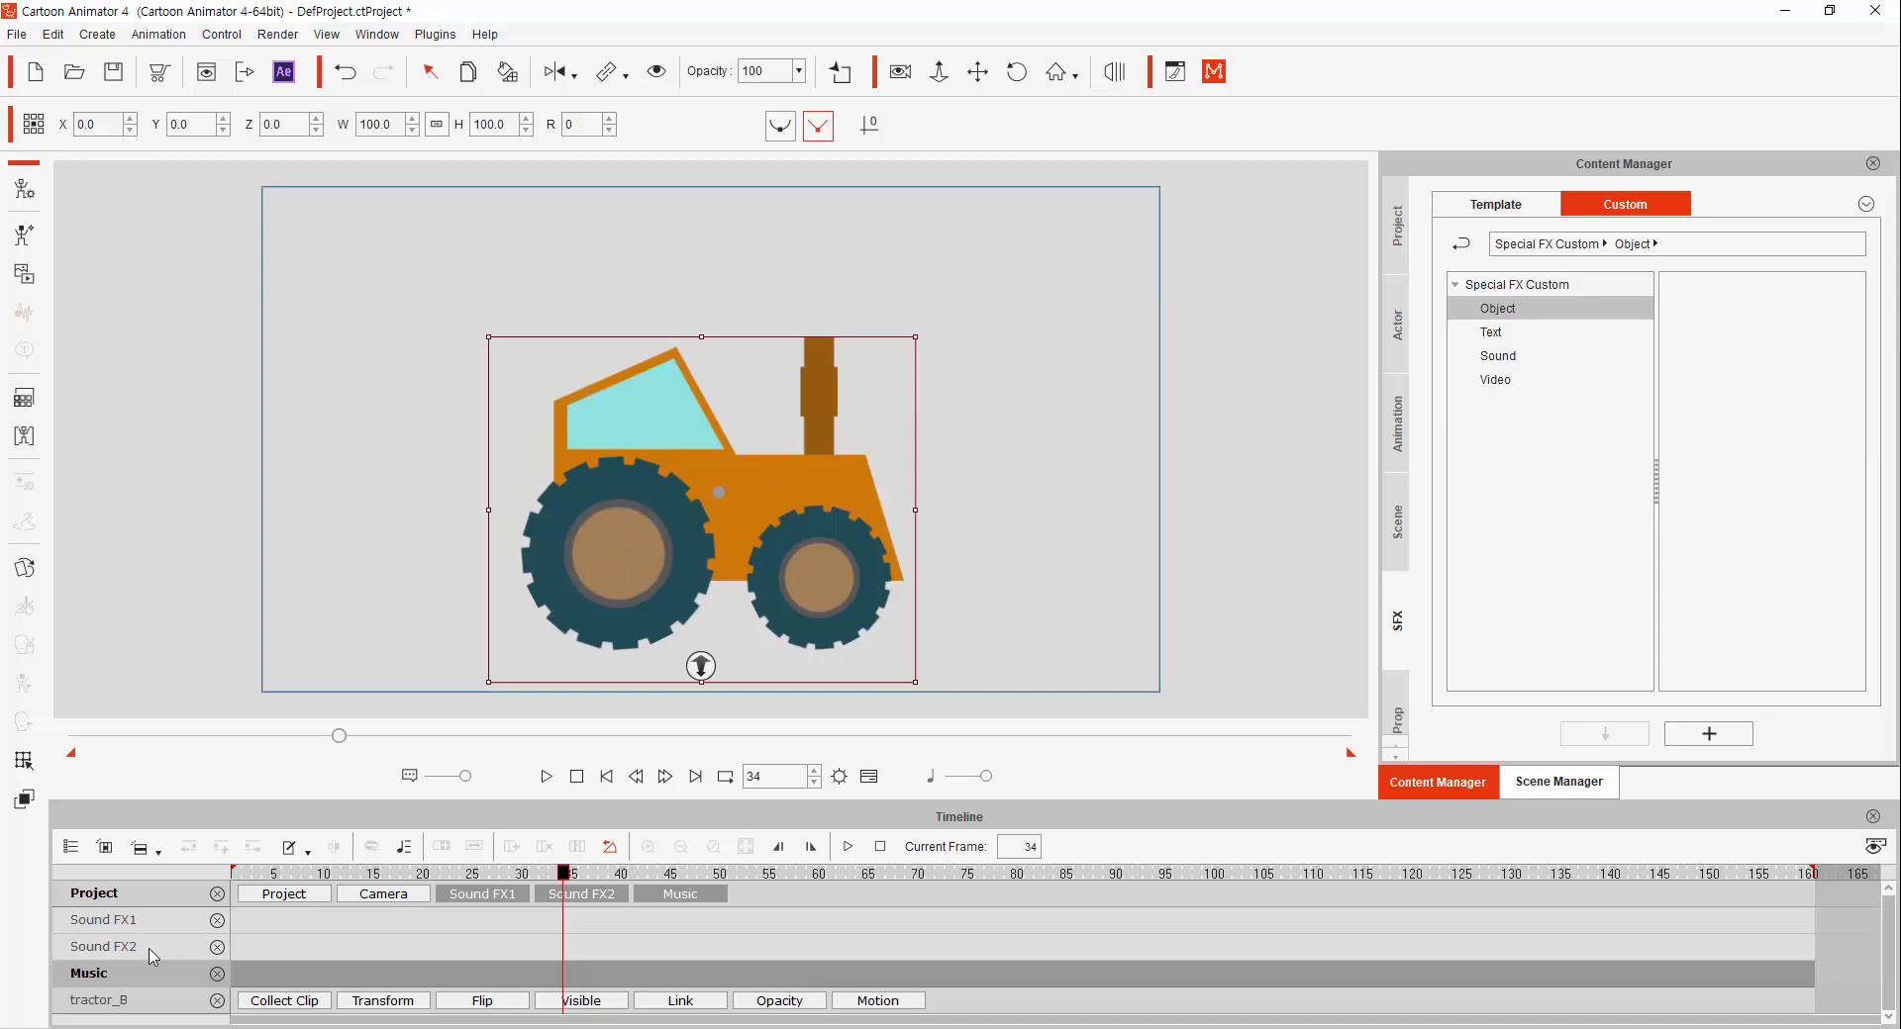
- Import Tractor Background Noise.mp3 onto the Music track at frame 9 and play the project from near its start
{"action": "right_click", "coordinate": [315, 978]}
{"action": "left_click", "coordinate": [357, 965]}
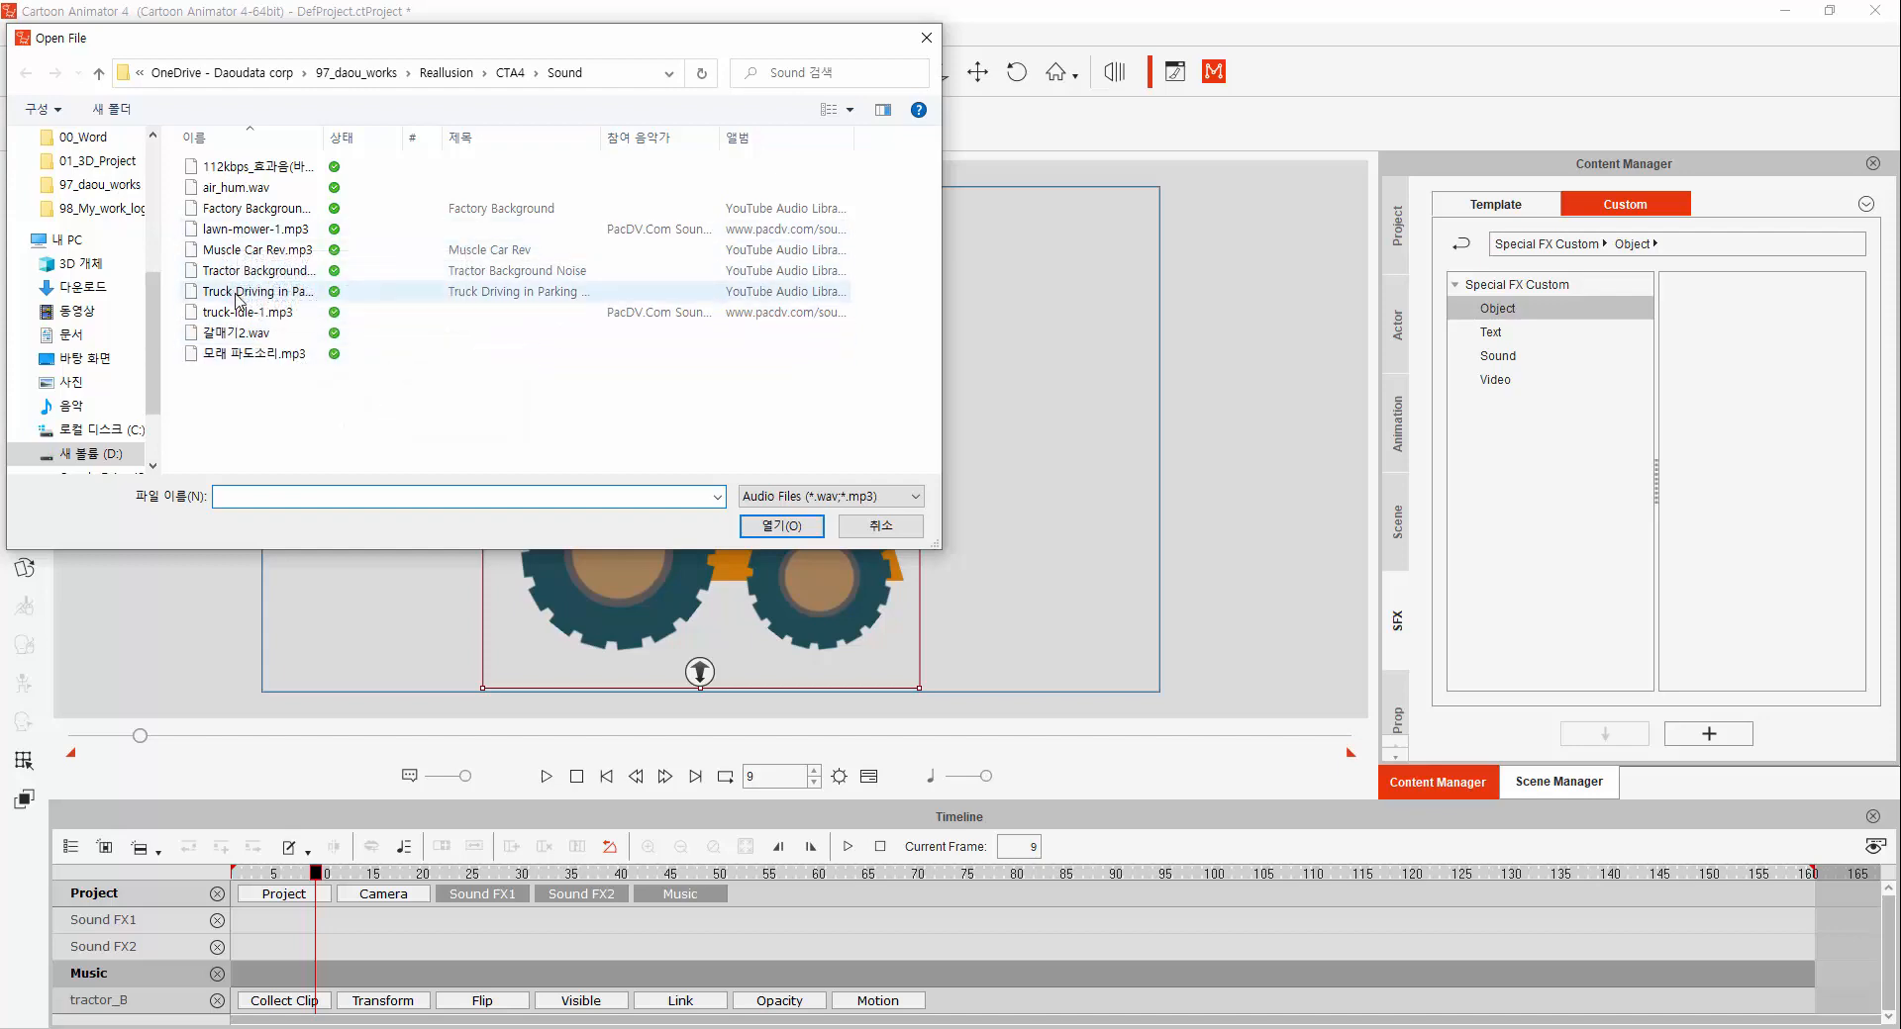
{"action": "left_click", "coordinate": [283, 276]}
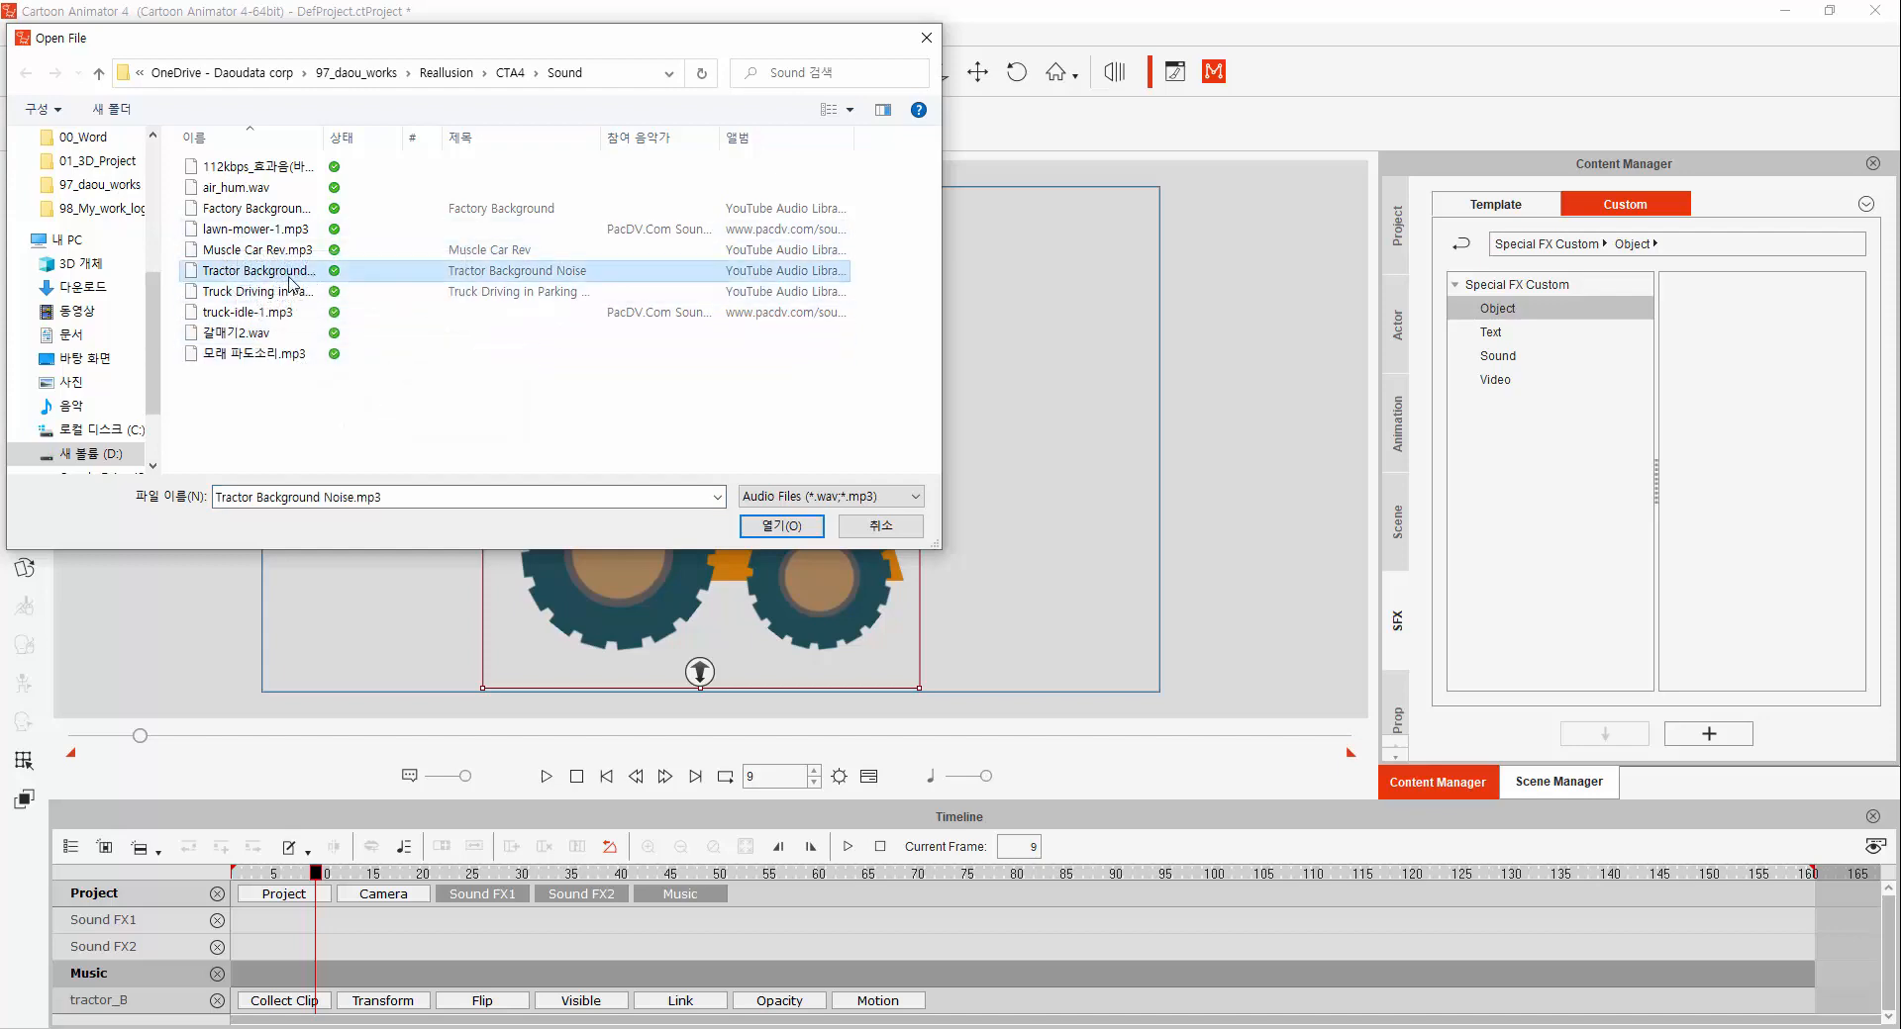
{"action": "double_click", "coordinate": [287, 280]}
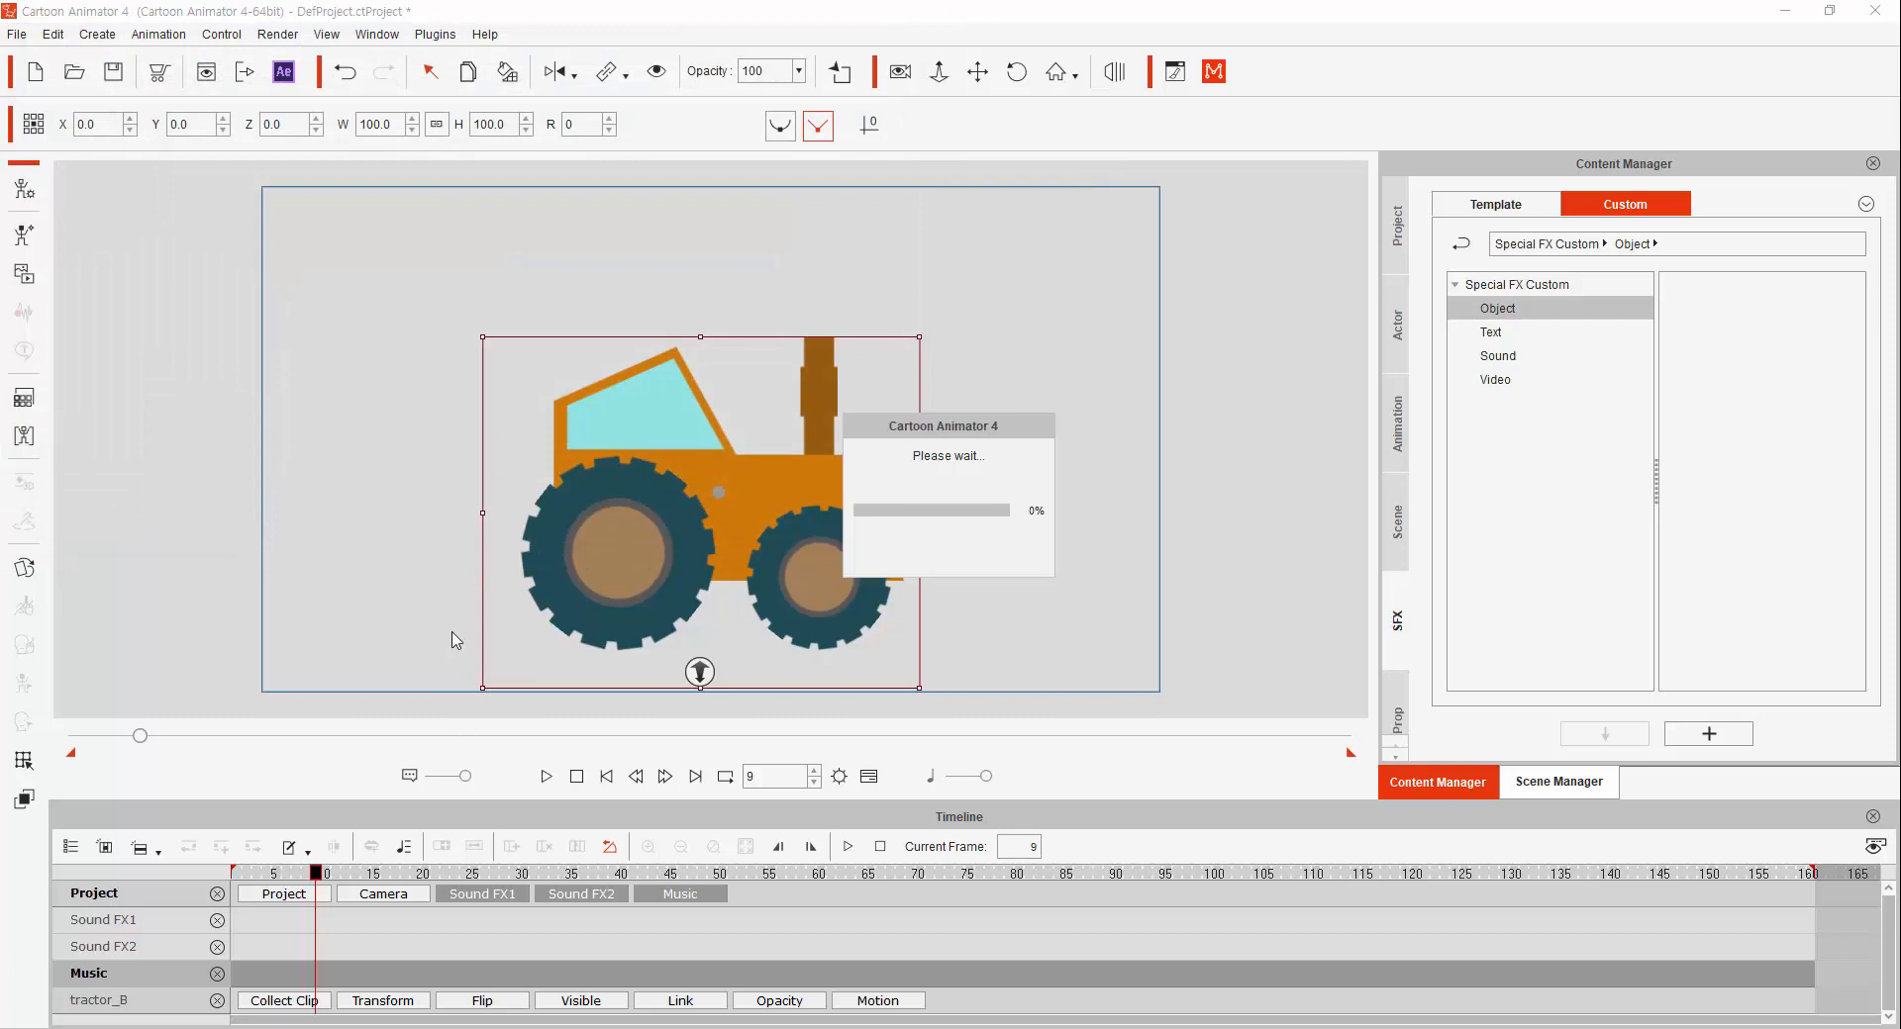
{"action": "key", "text": "space"}
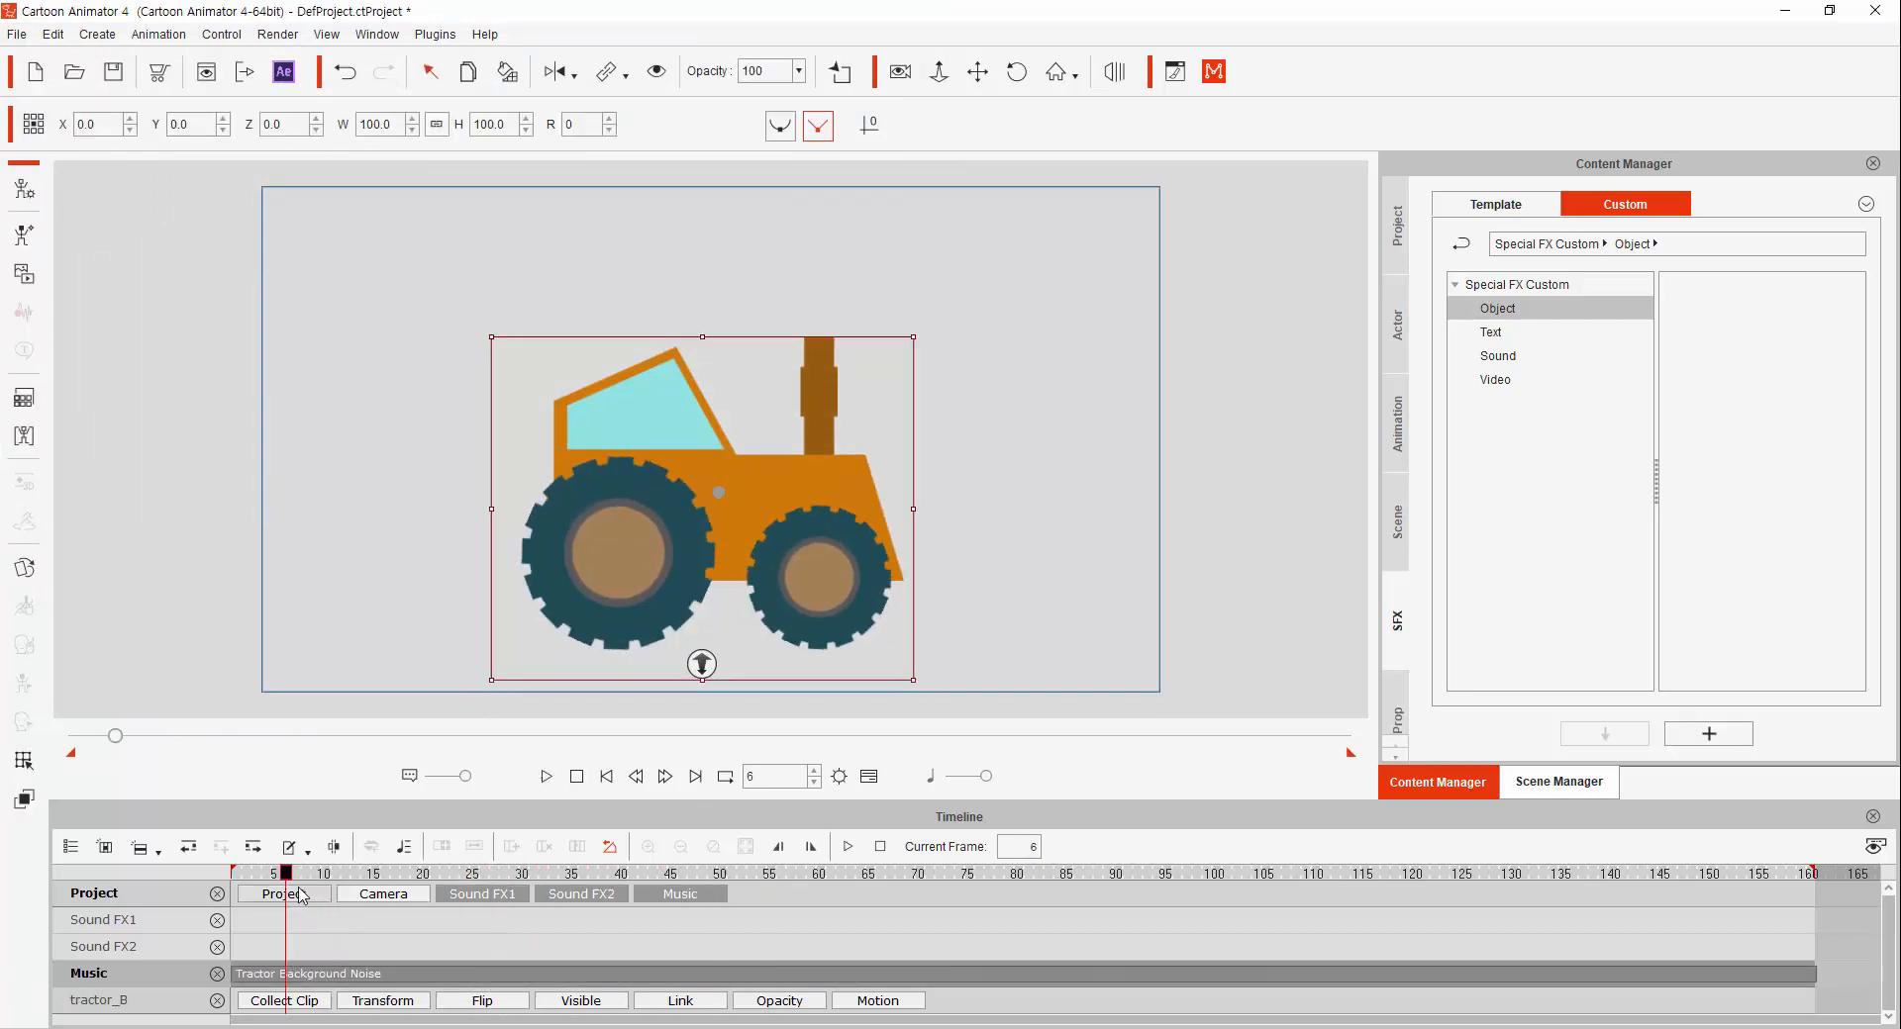
{"action": "left_click", "coordinate": [253, 874]}
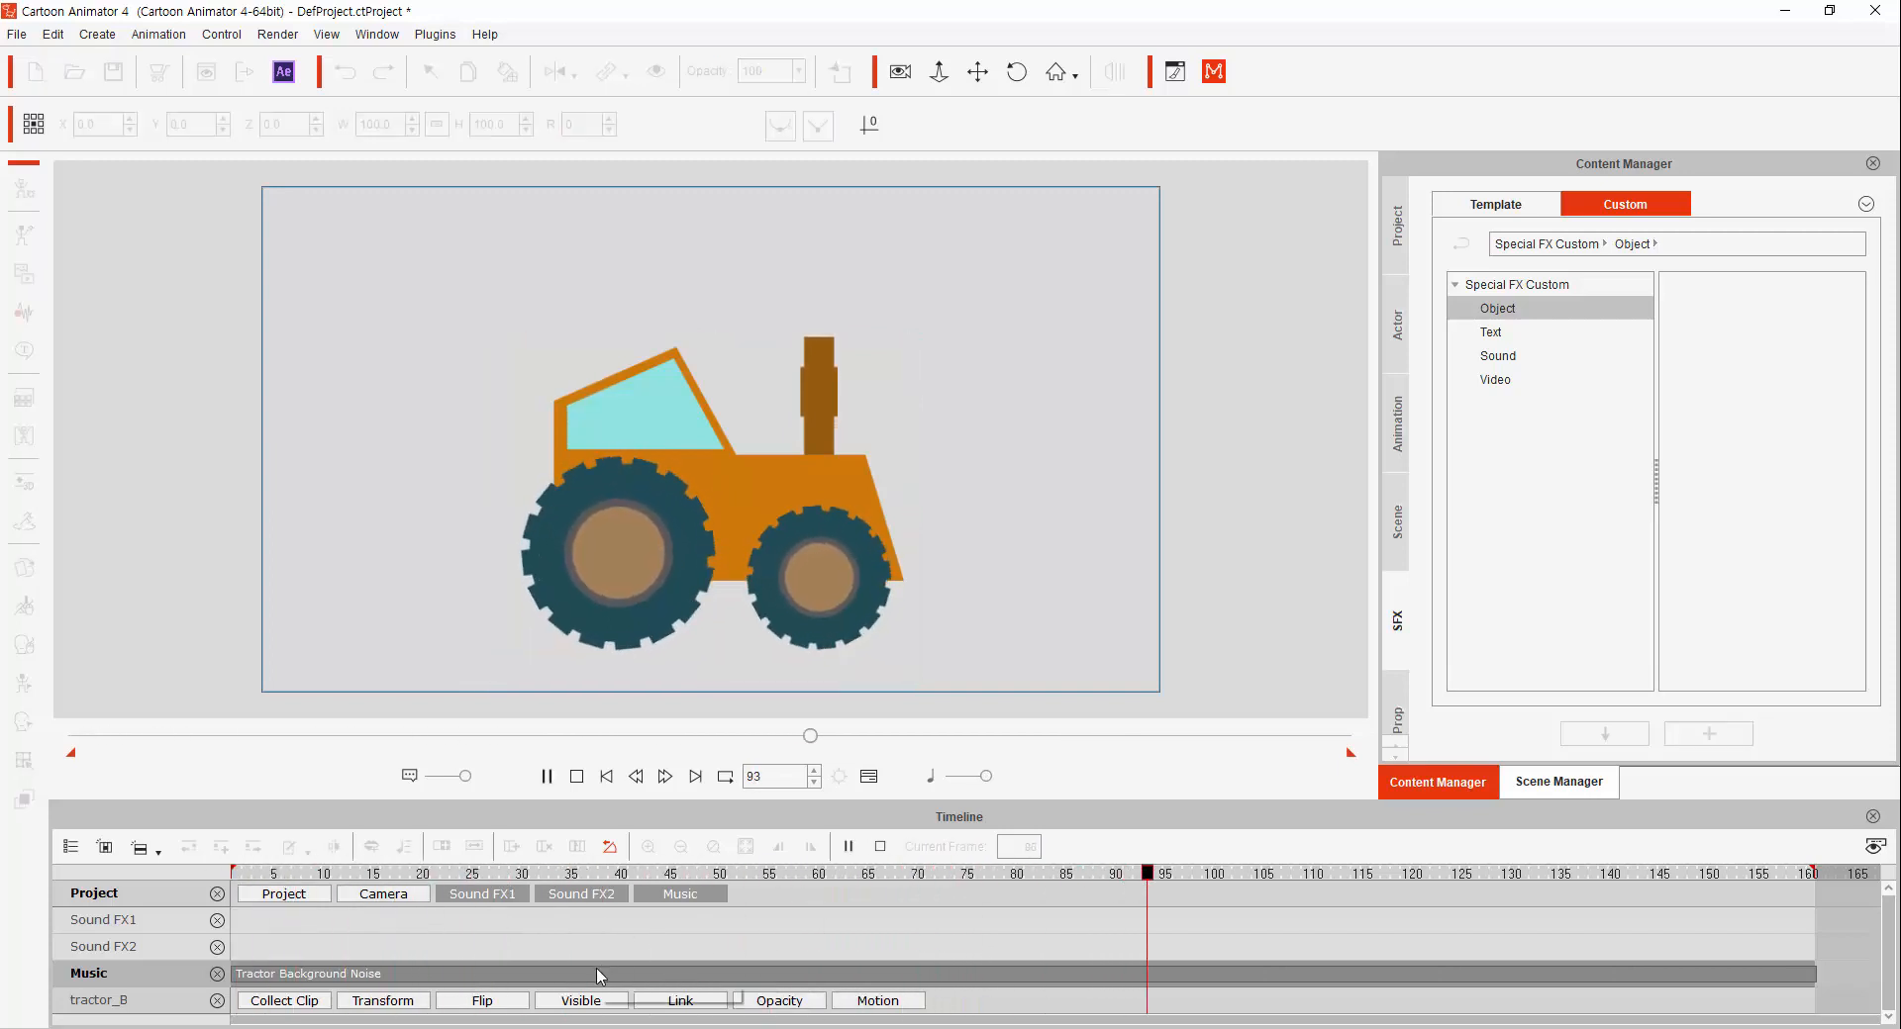
- Stop the playback and delete the Tractor Background Noise clip from the Music track
{"action": "left_click", "coordinate": [522, 980]}
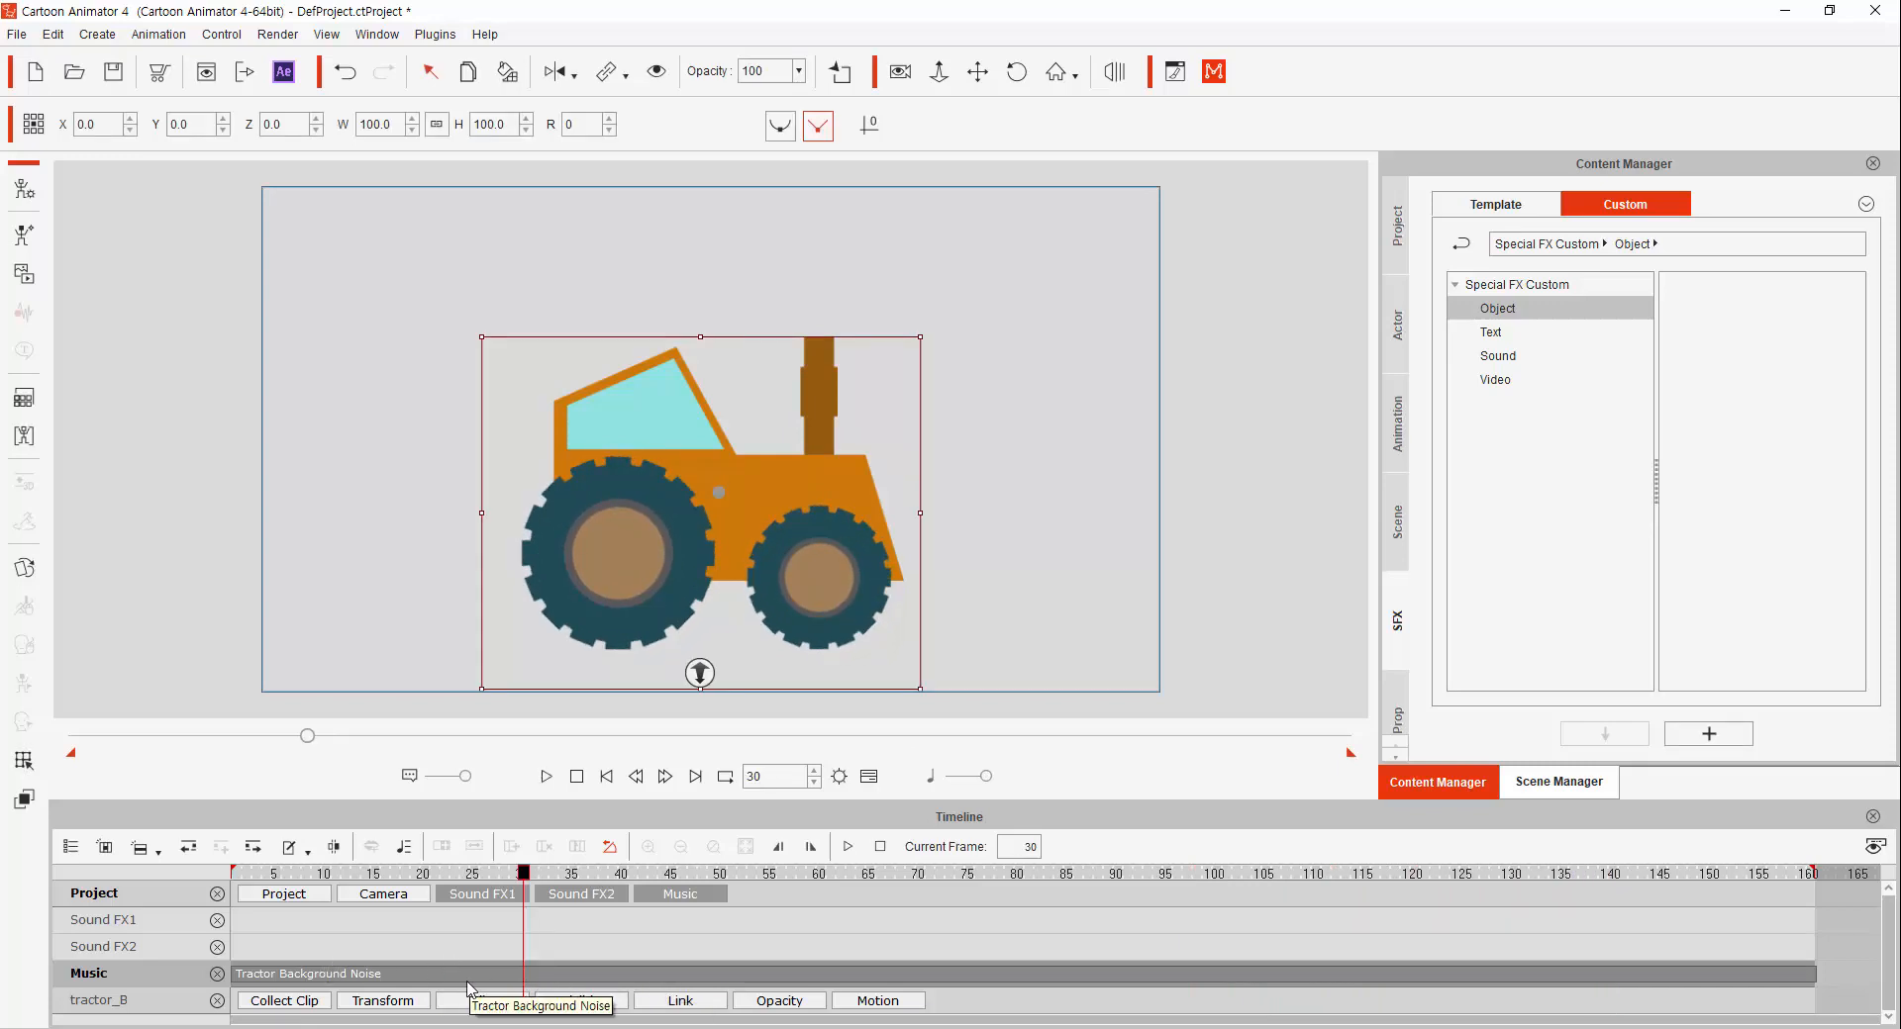
{"action": "right_click", "coordinate": [472, 982]}
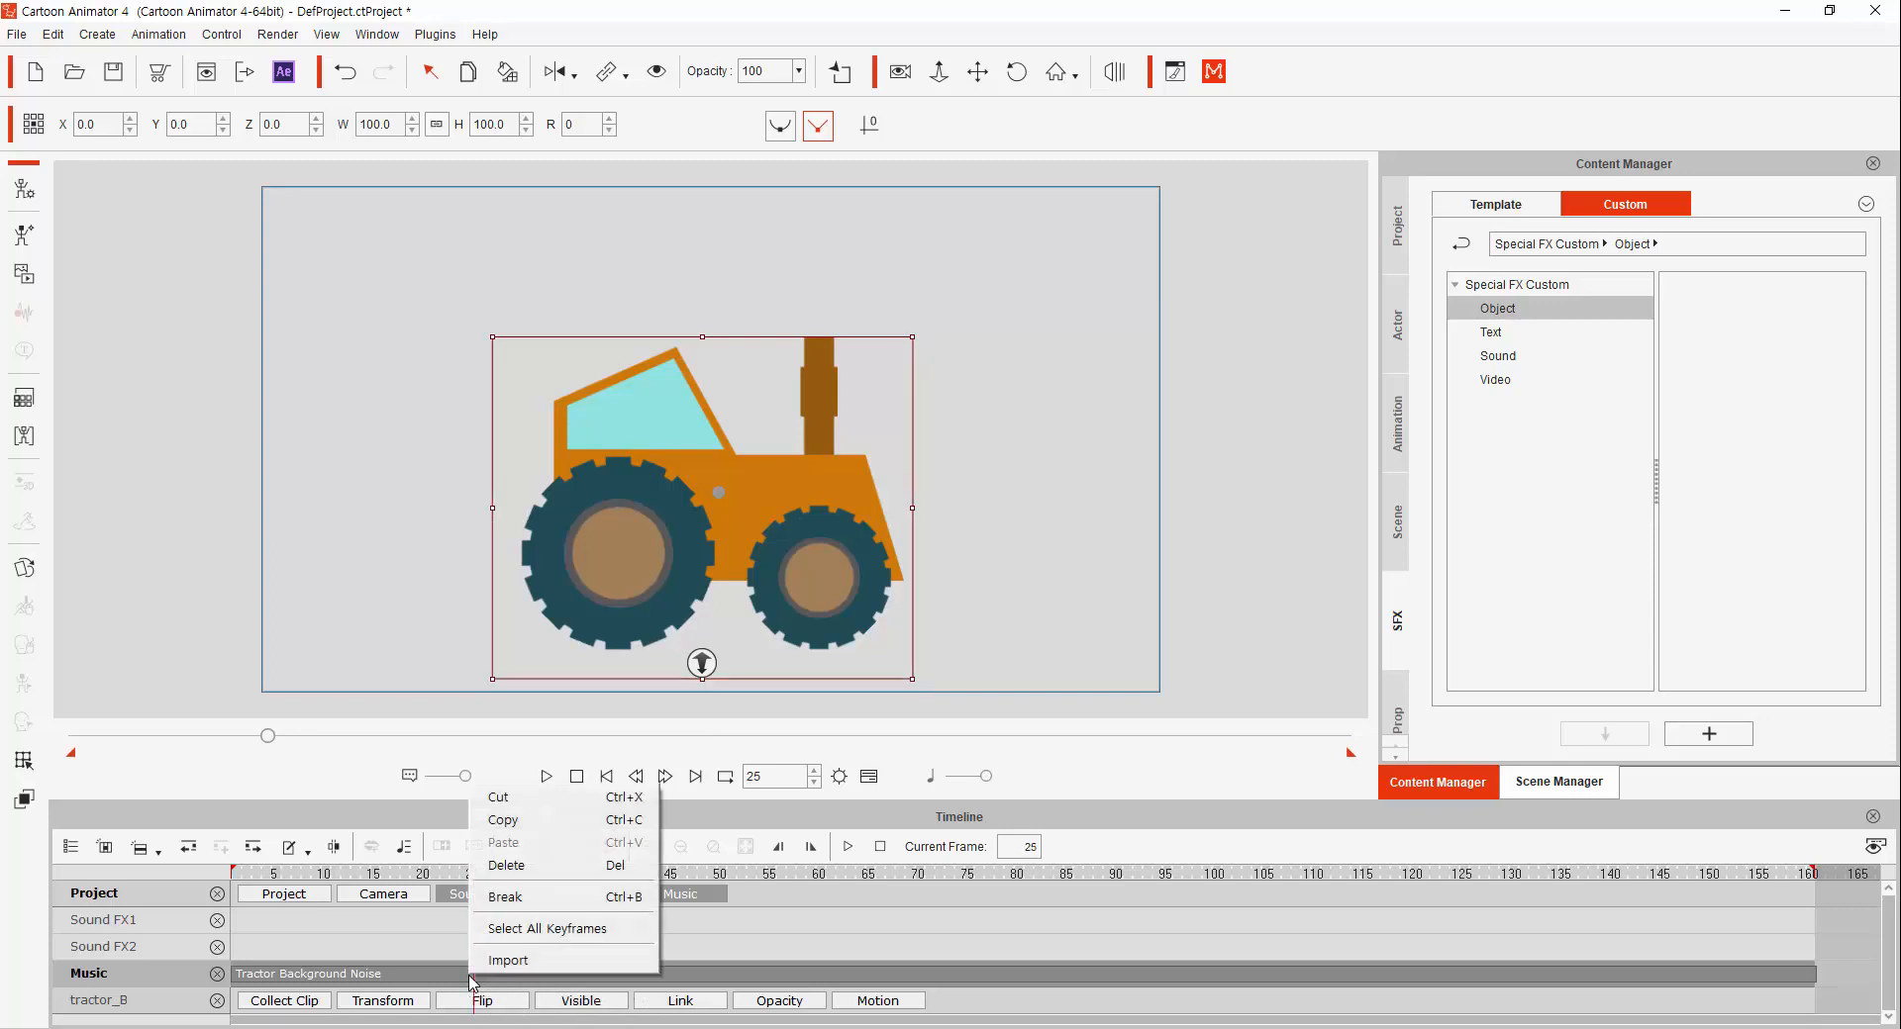
{"action": "left_click", "coordinate": [538, 867]}
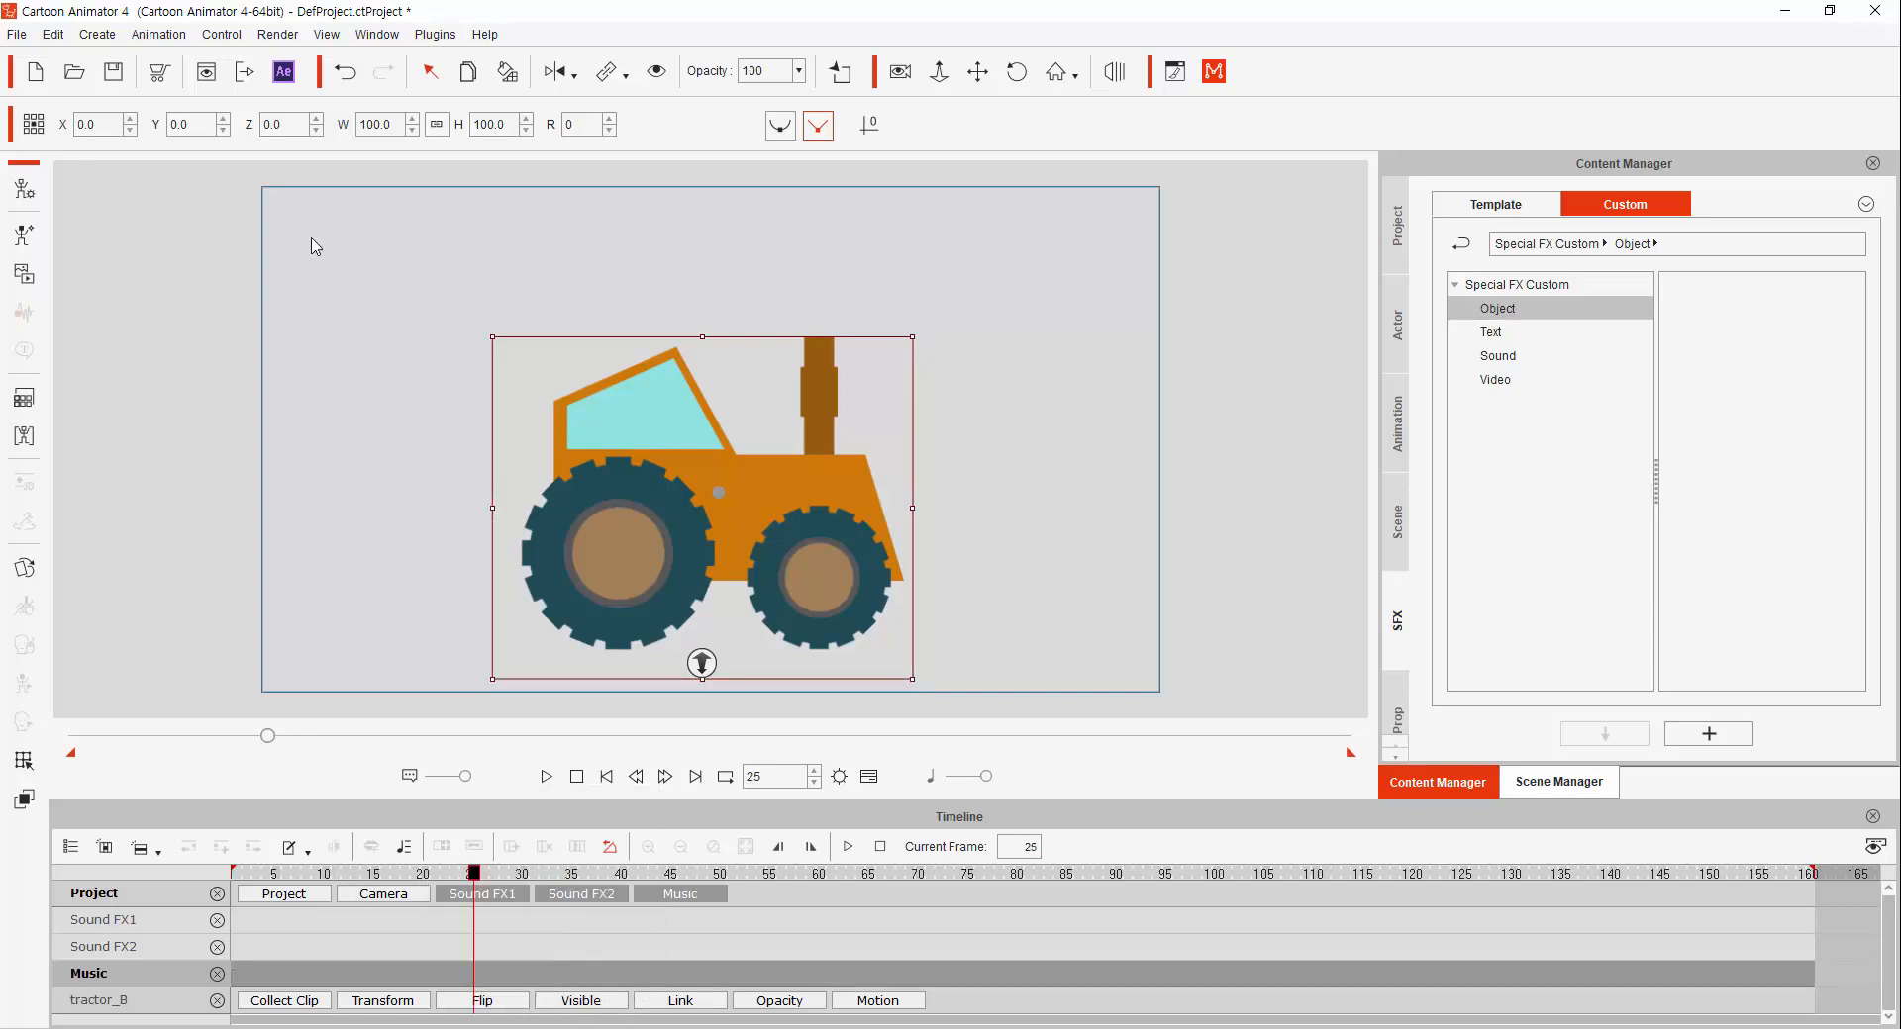
- Import Truck Driving in Parking Structure.mp3 onto the Music track at frame 10 and move the clip to start at frame 1
{"action": "right_click", "coordinate": [326, 974]}
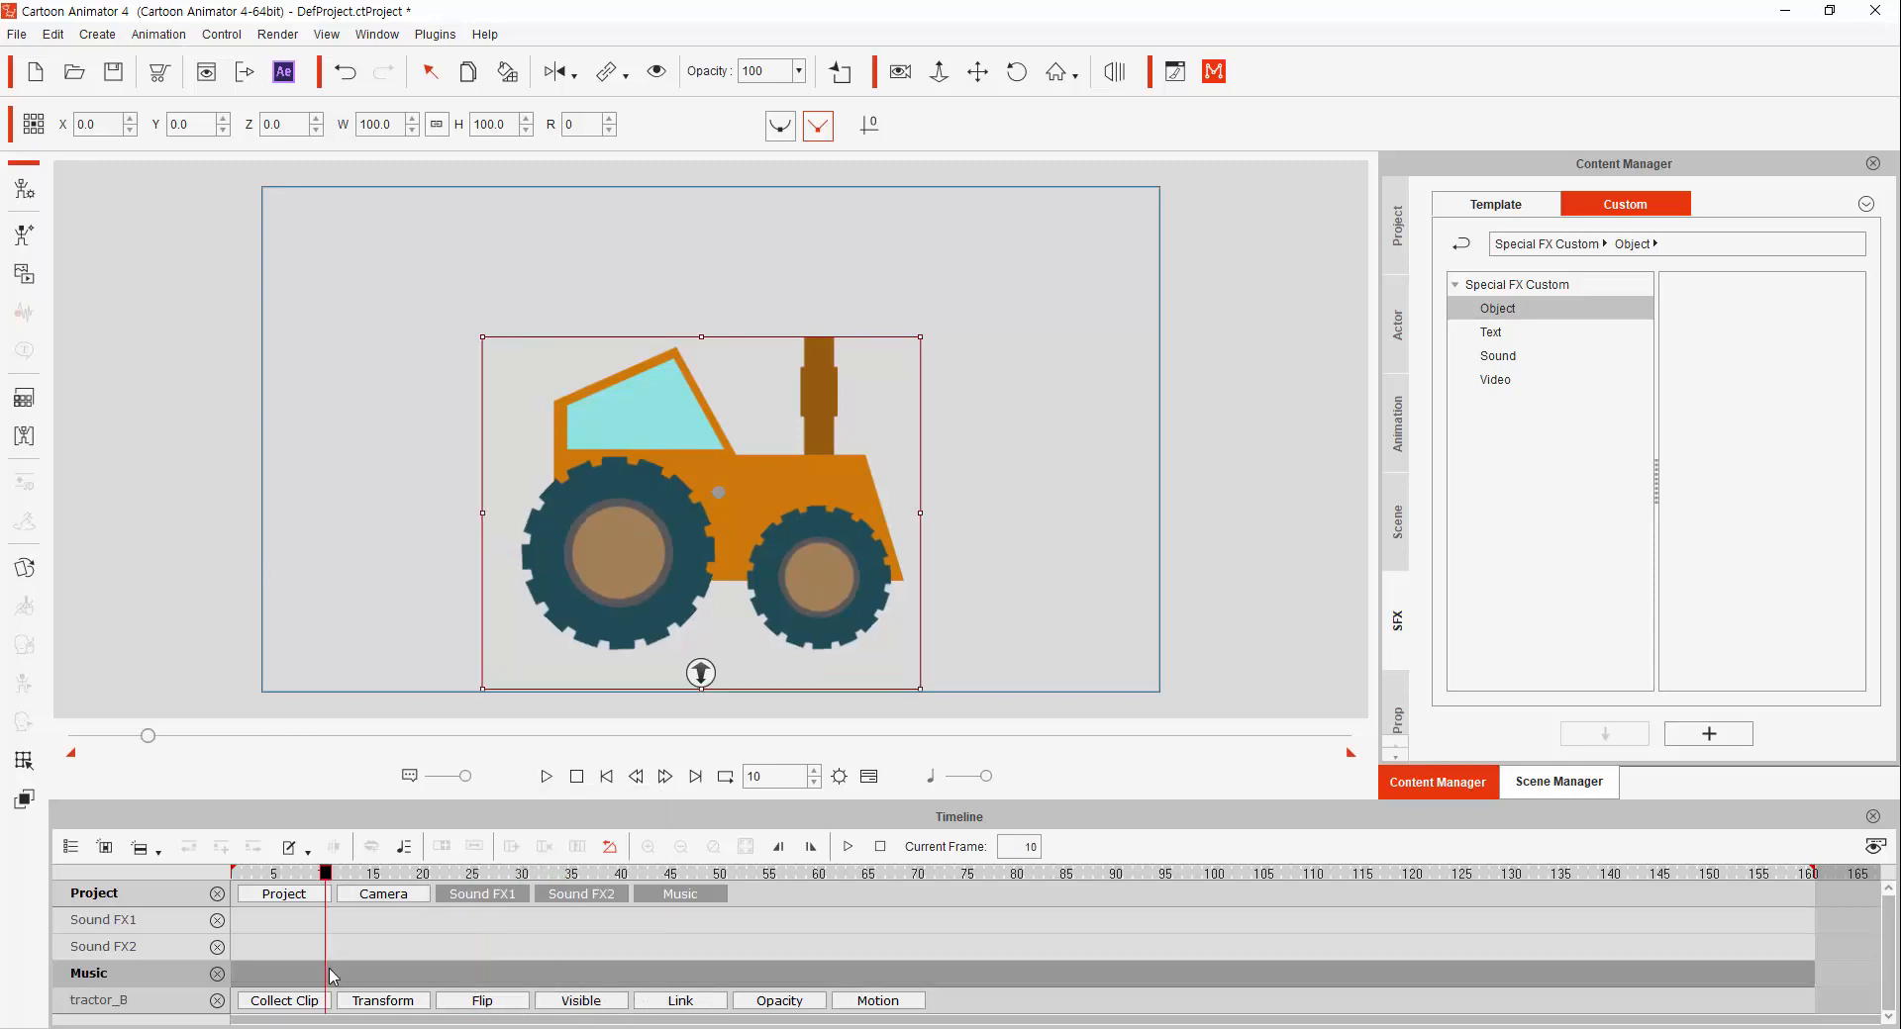
{"action": "left_click", "coordinate": [367, 954]}
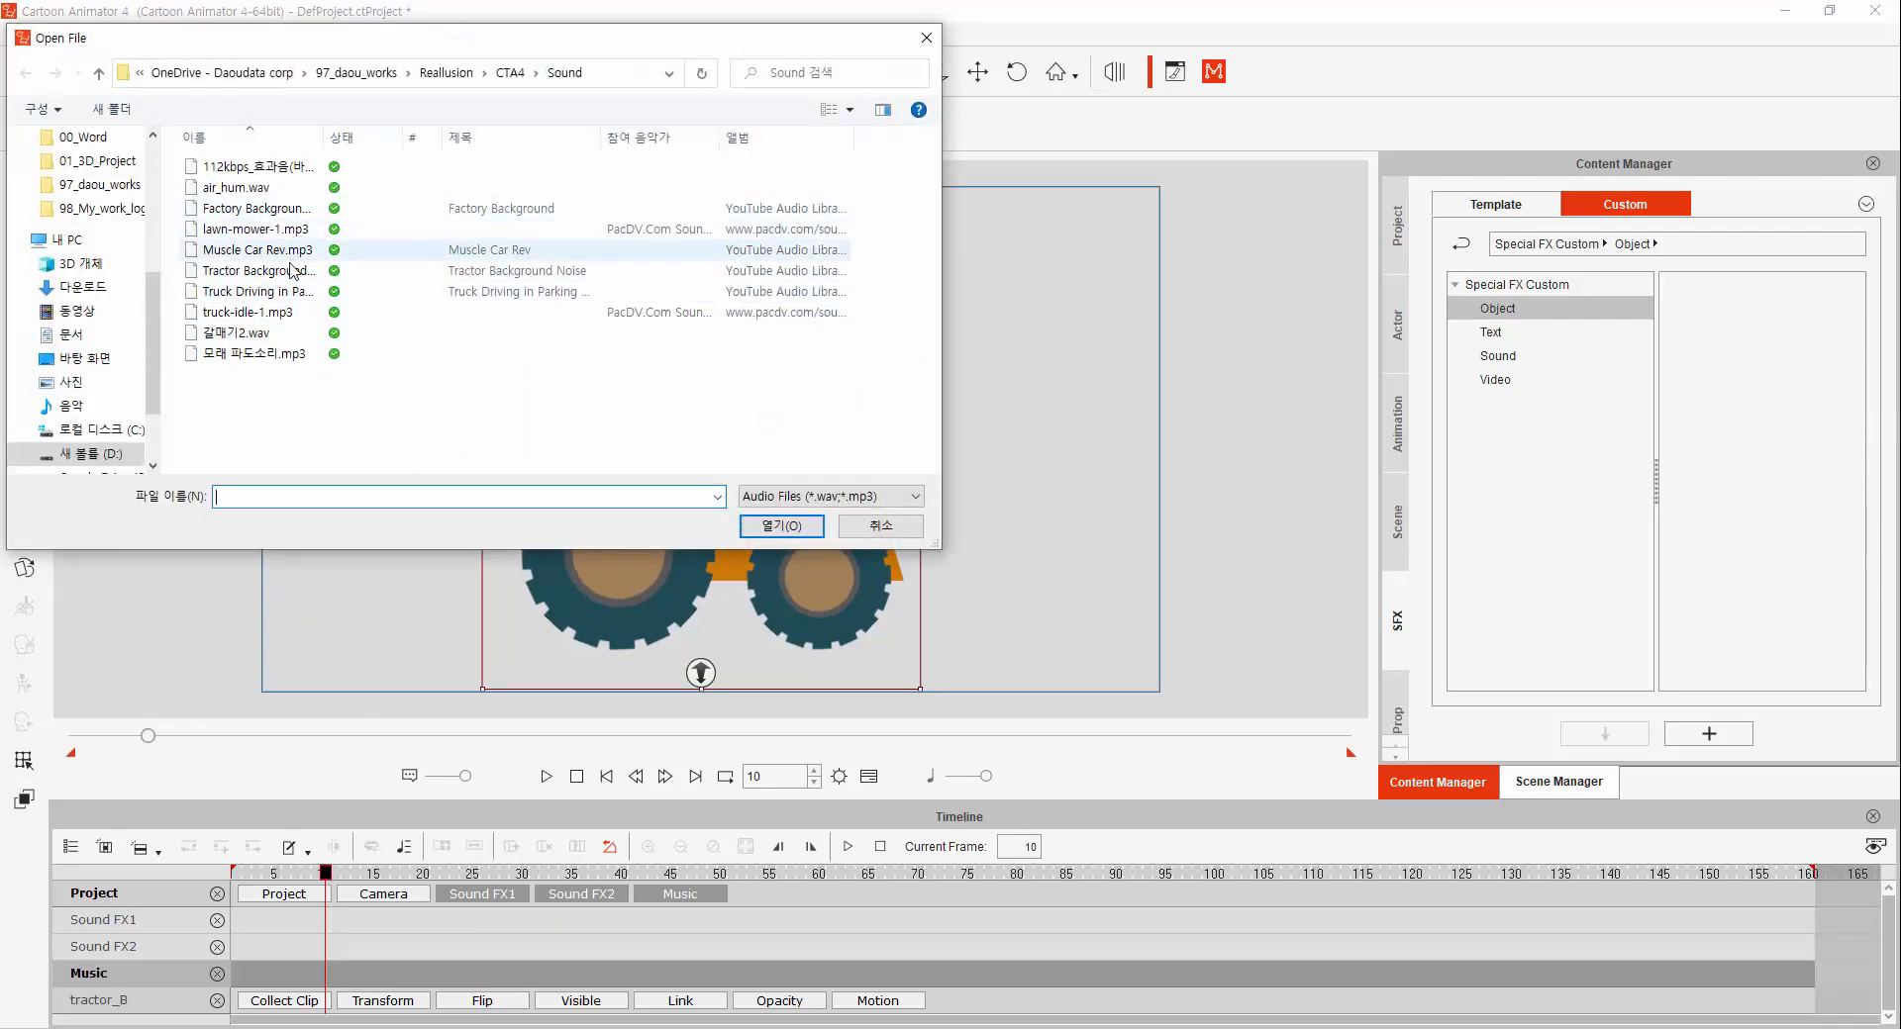
{"action": "left_click", "coordinate": [275, 293]}
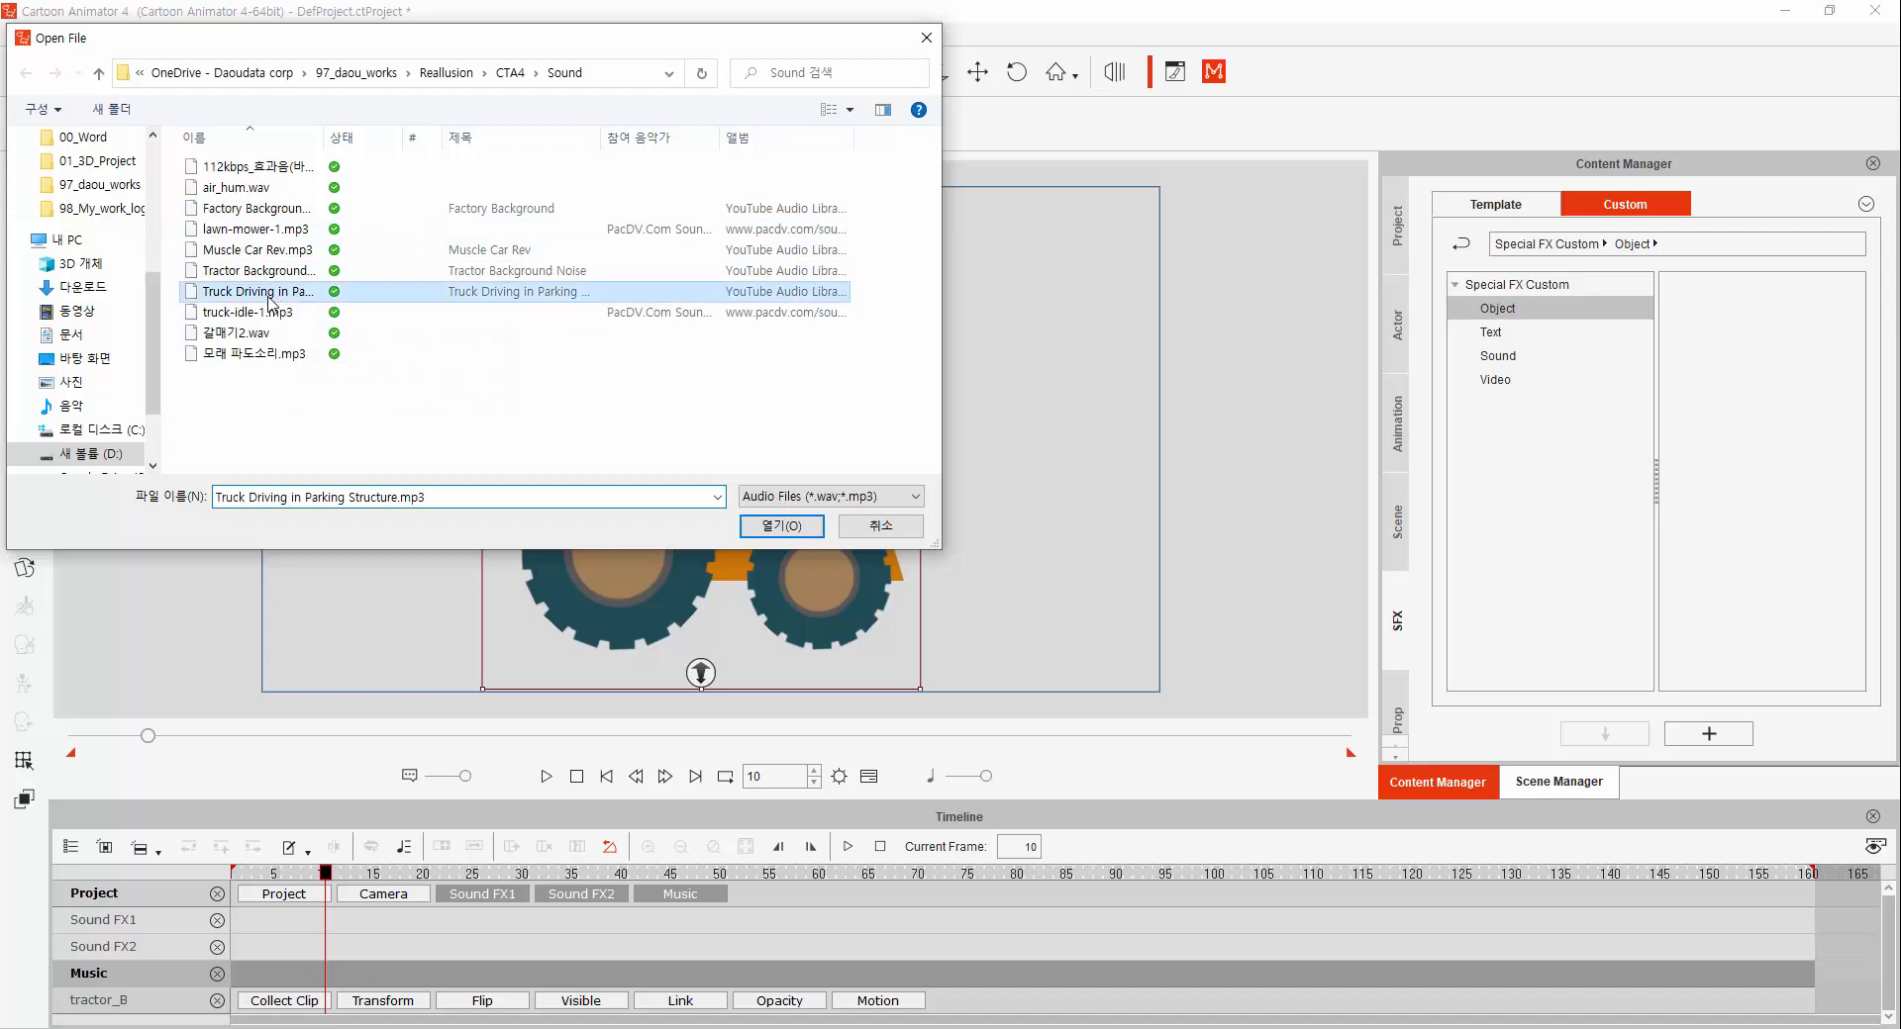
{"action": "left_click", "coordinate": [810, 531]}
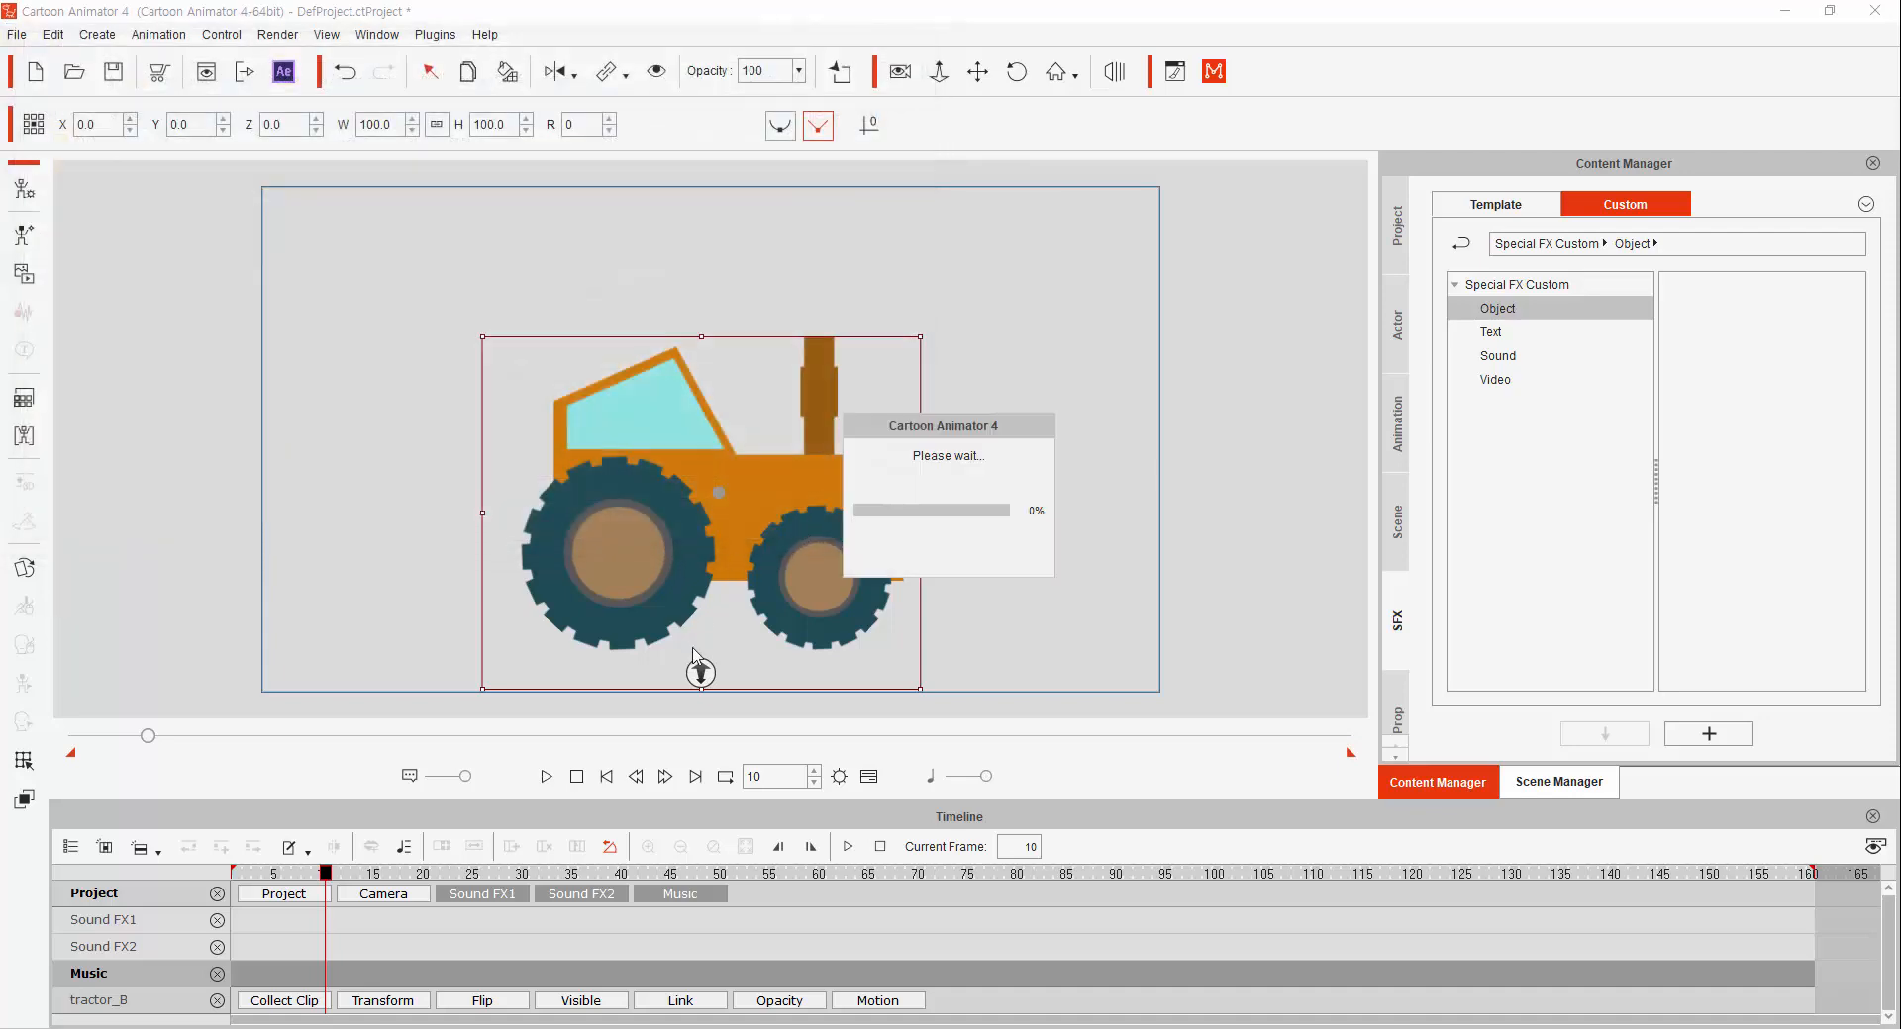
{"action": "key", "text": "space"}
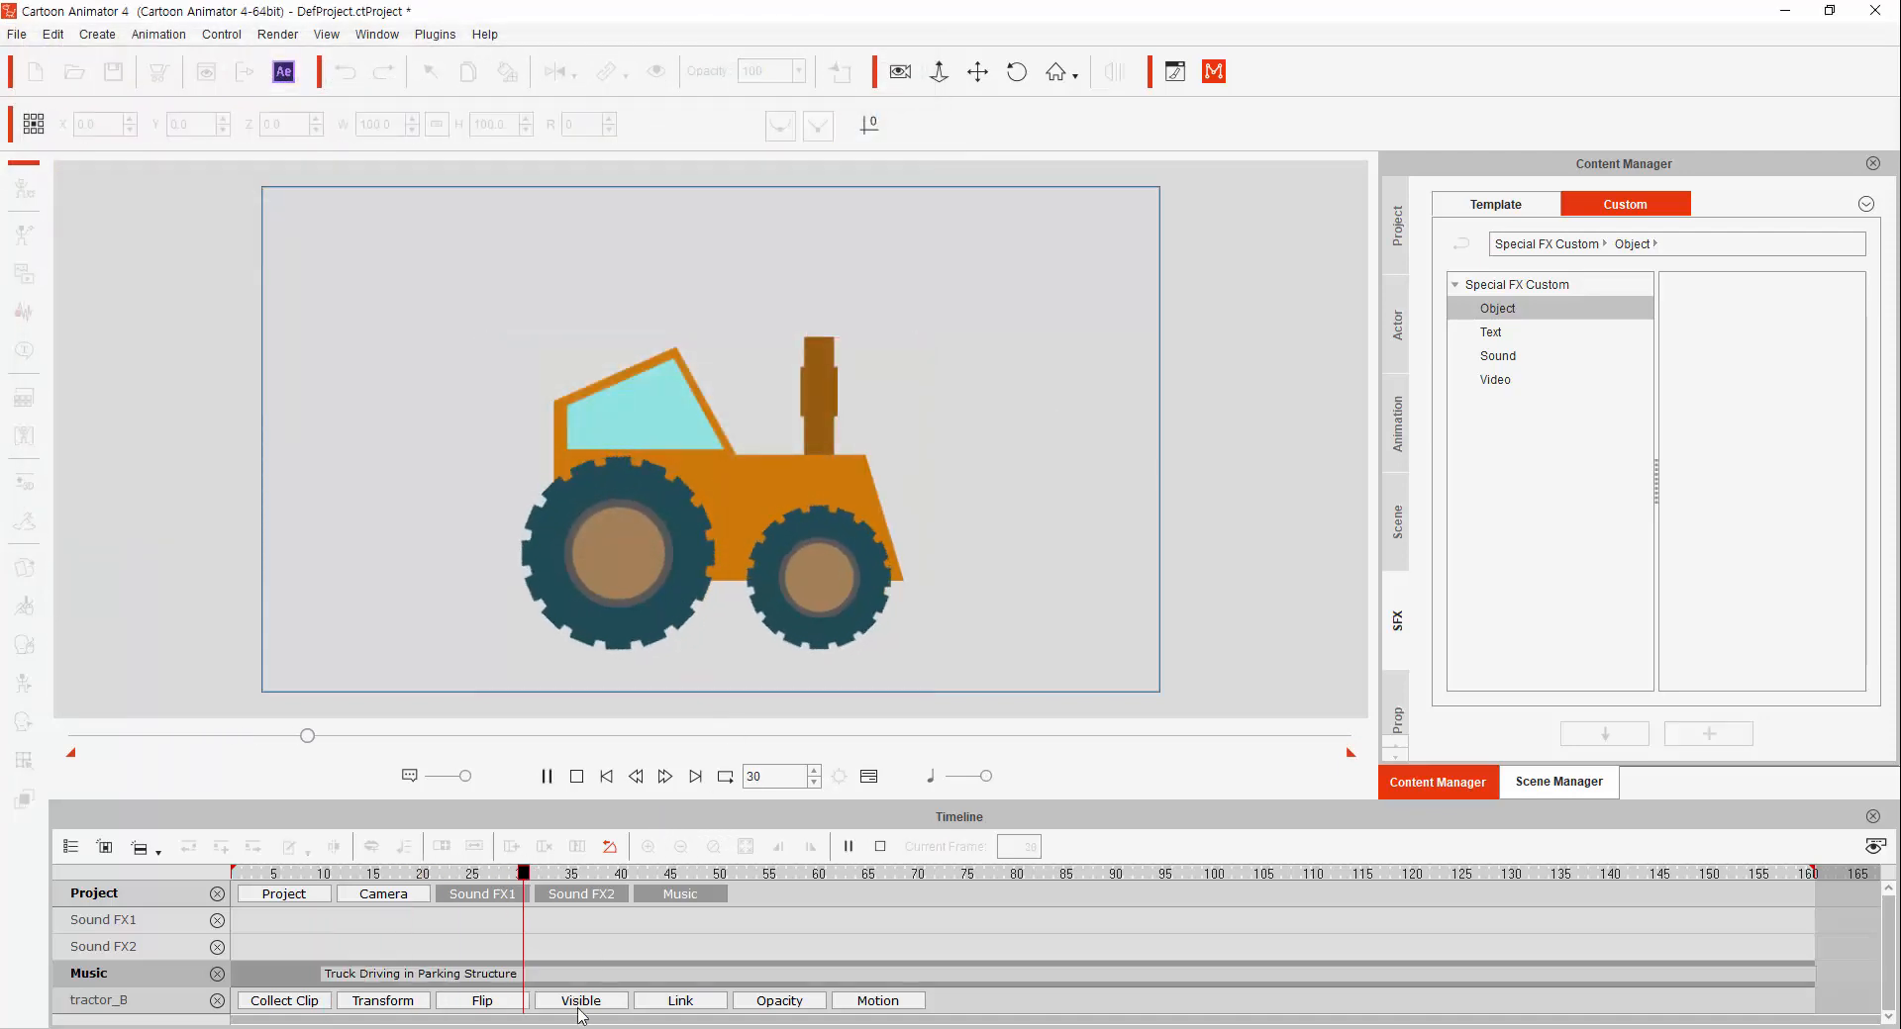
{"action": "left_click_drag", "start_coordinate": [634, 980], "coordinate": [545, 980]}
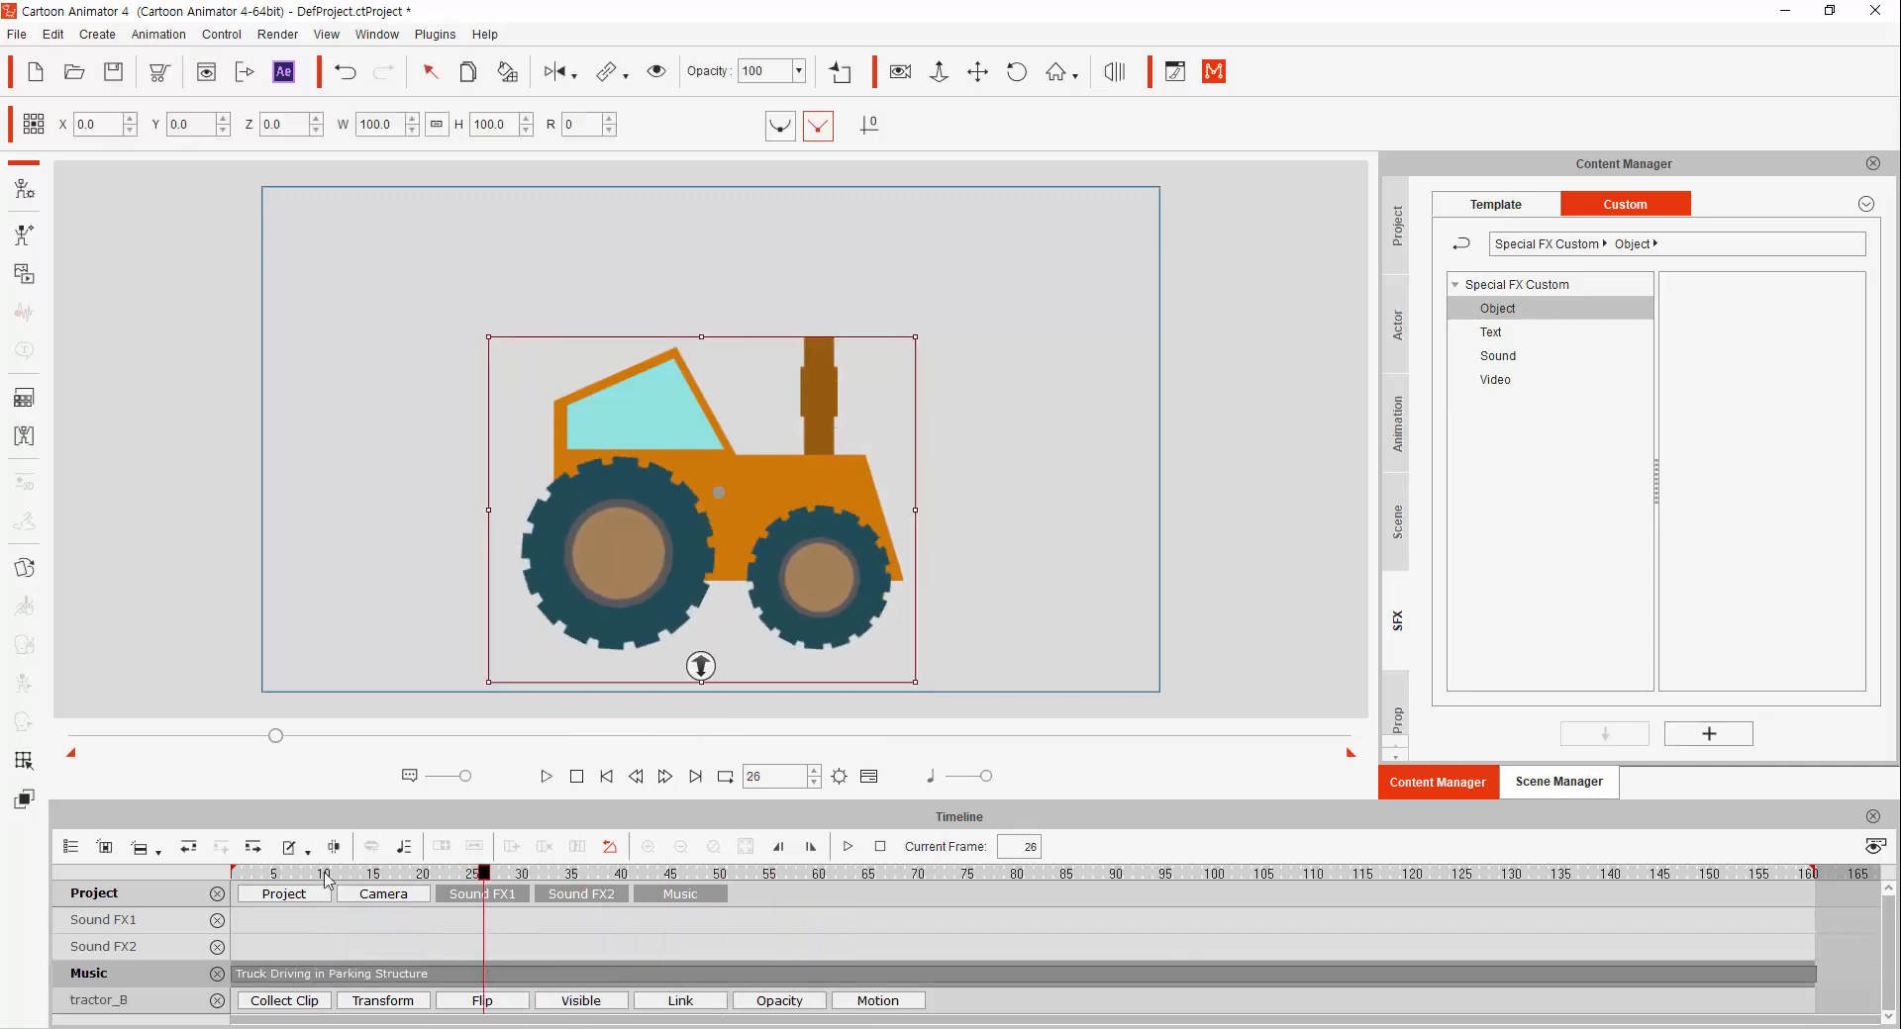
- Play the project from frame 1 to listen to the truck driving sound
{"action": "left_click", "coordinate": [296, 848]}
{"action": "left_click", "coordinate": [296, 848]}
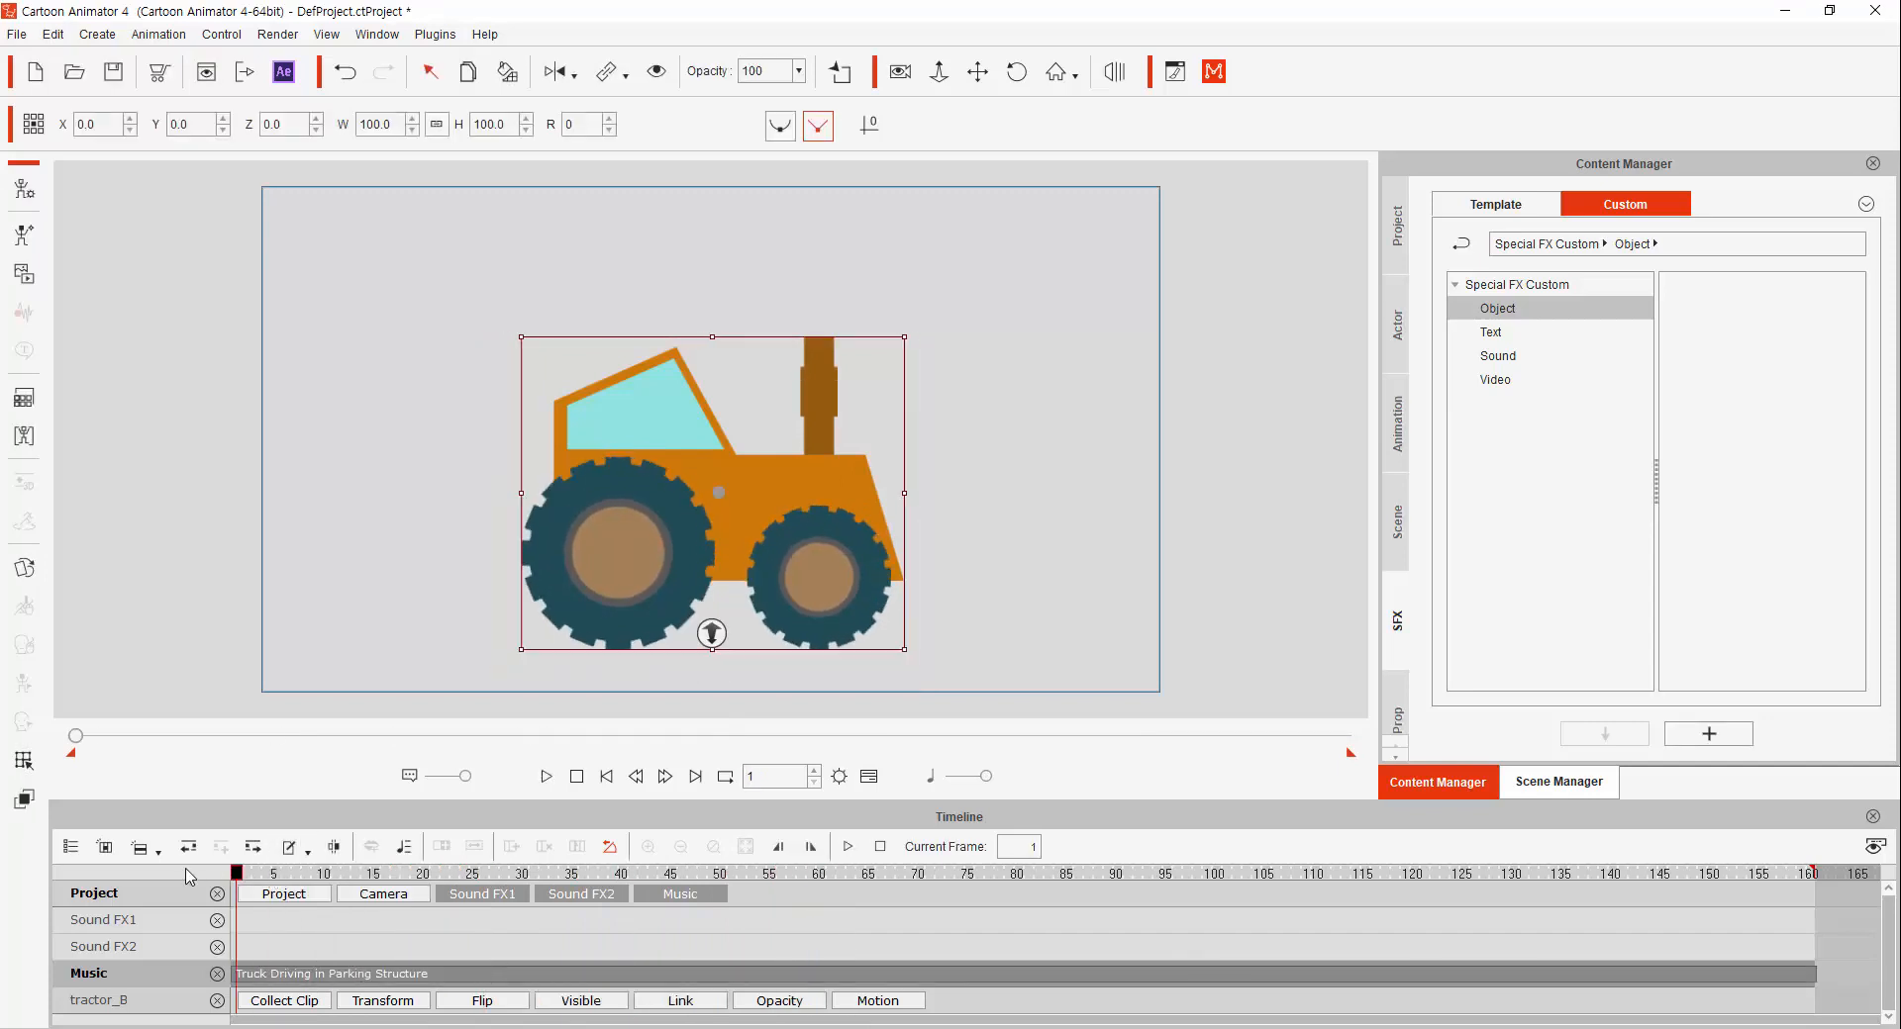
{"action": "key", "text": "space"}
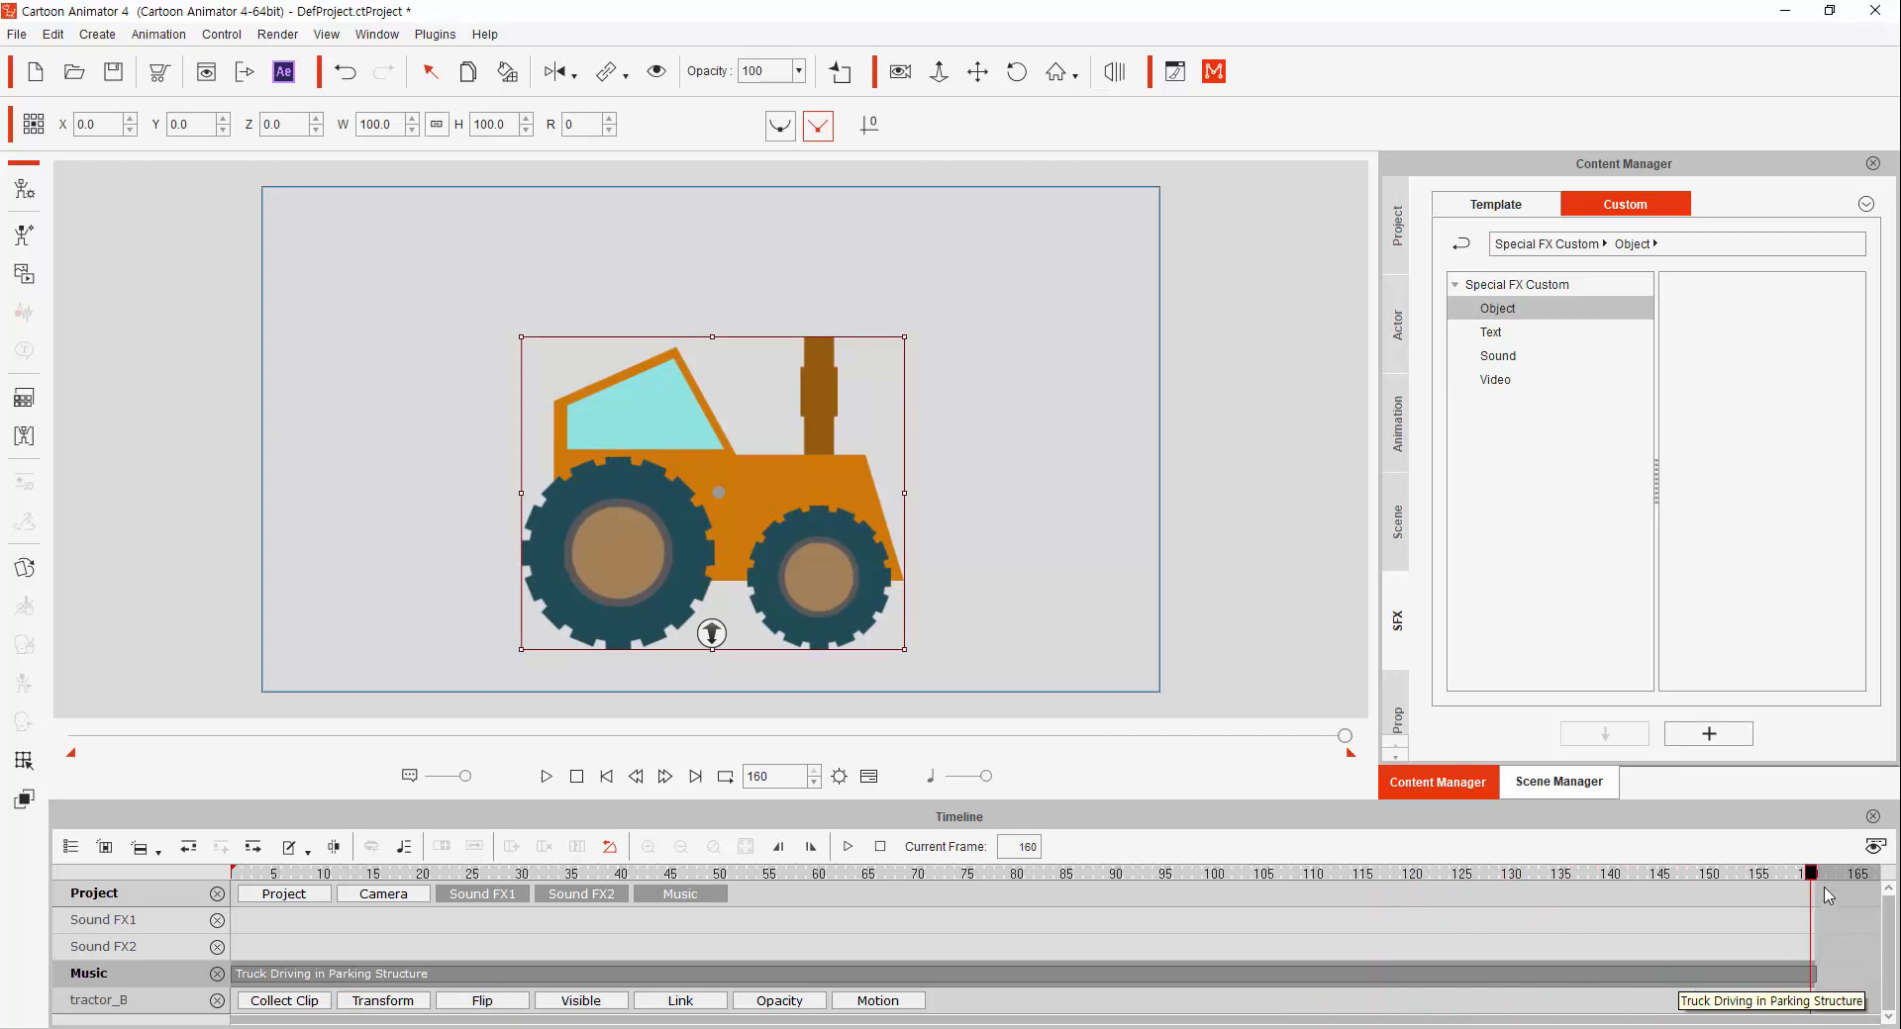
- Shift the Truck Driving in Parking Structure clip to start at about frame 2 and replay the project from frame 1
{"action": "left_click_drag", "start_coordinate": [1812, 873], "coordinate": [958, 977]}
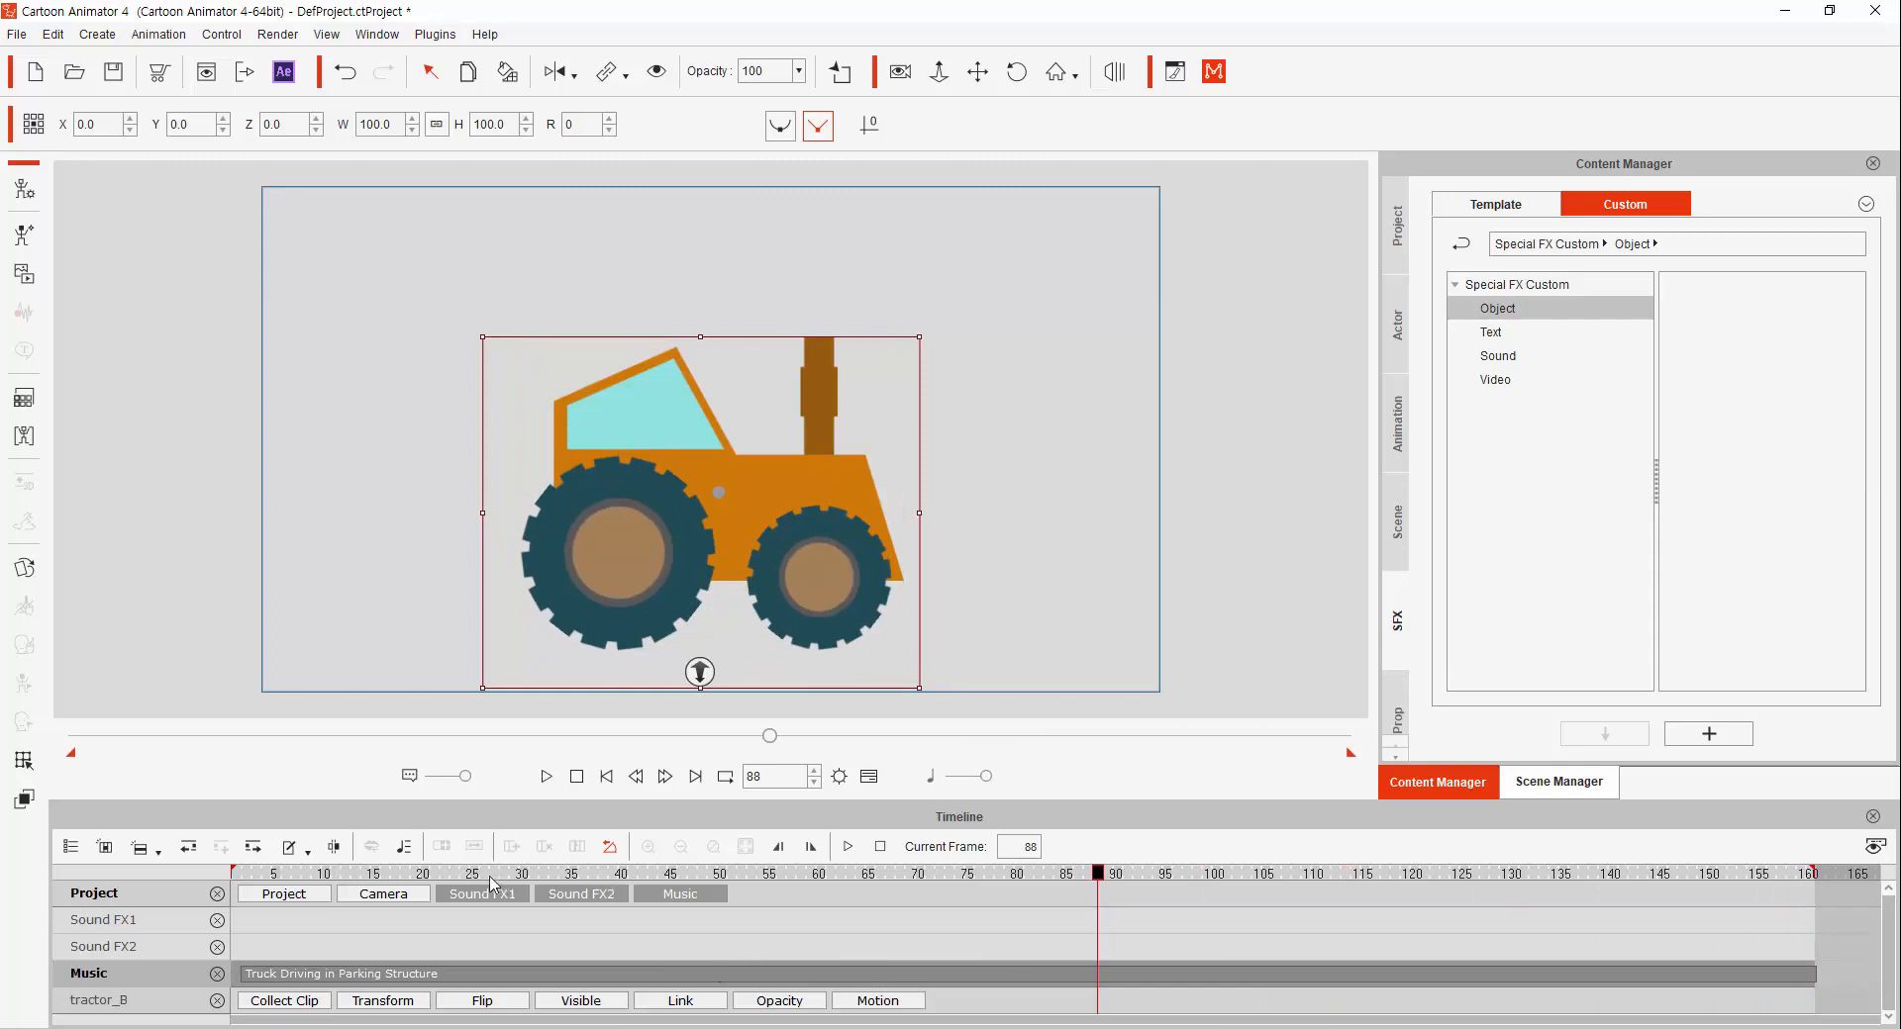
{"action": "left_click_drag", "start_coordinate": [475, 873], "coordinate": [236, 873]}
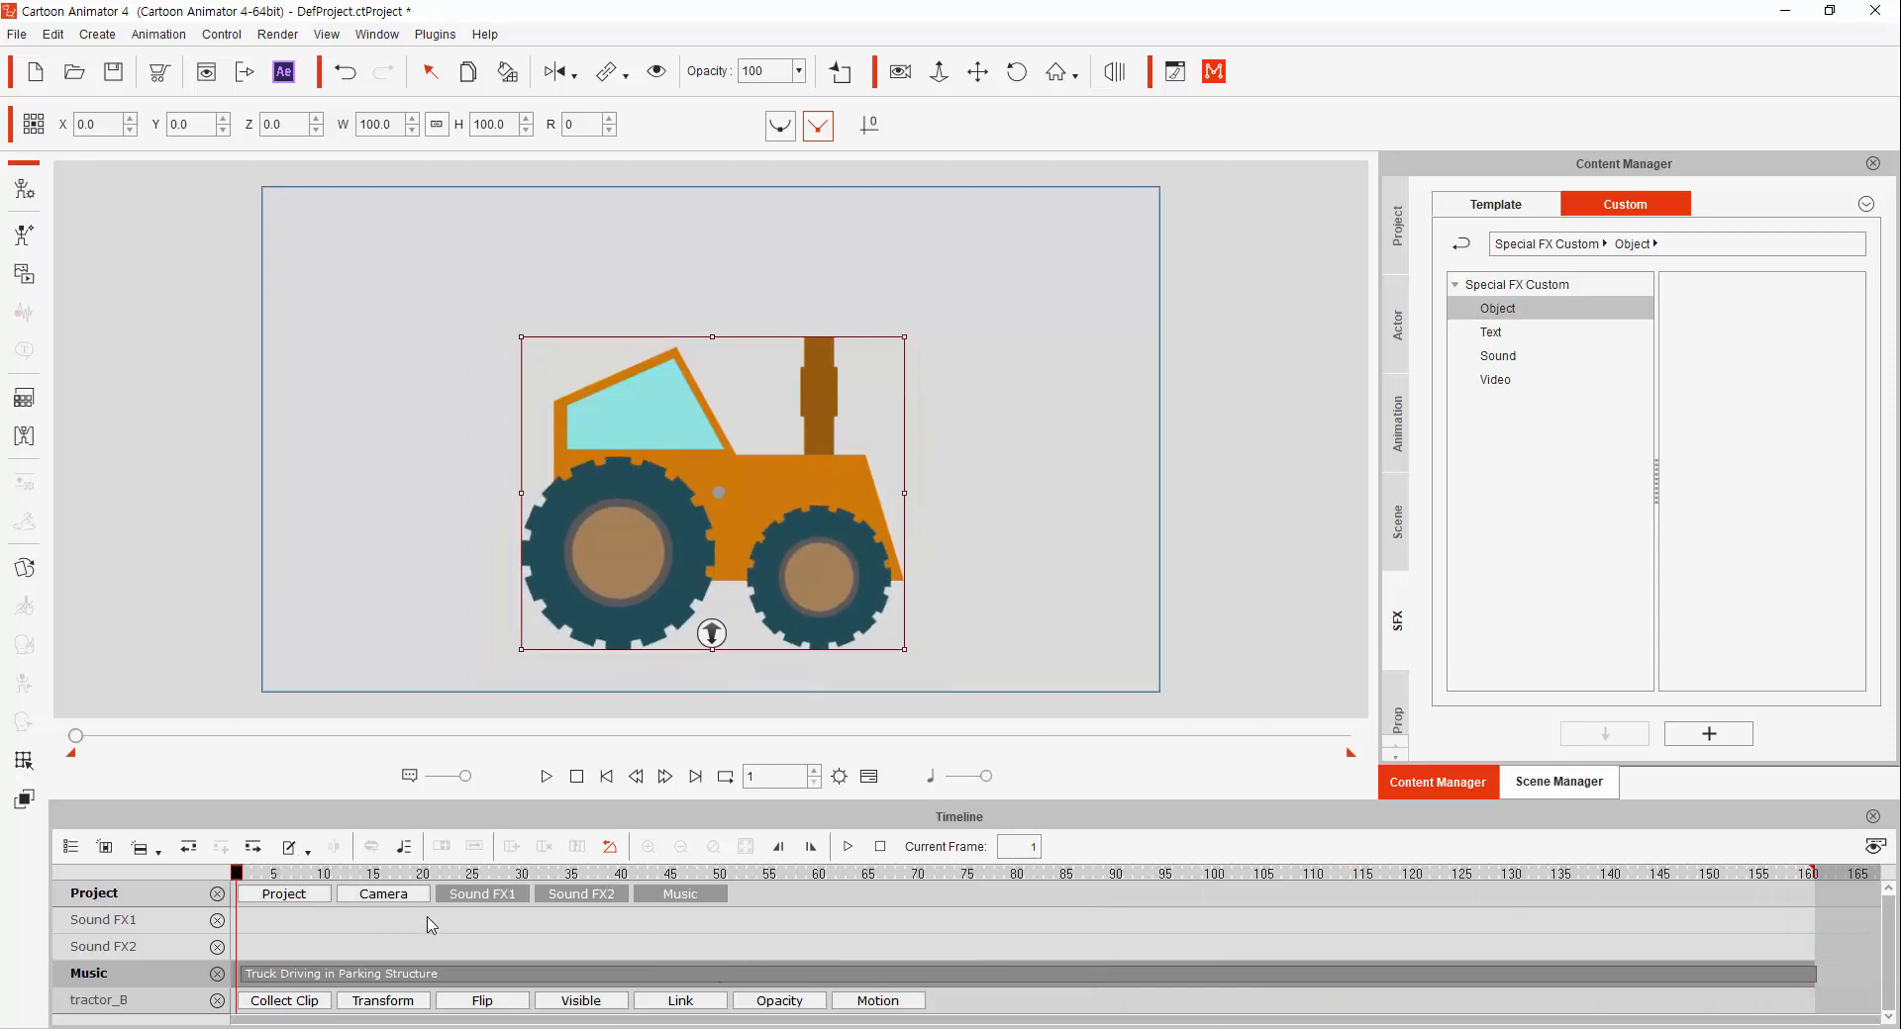
{"action": "key", "text": "space"}
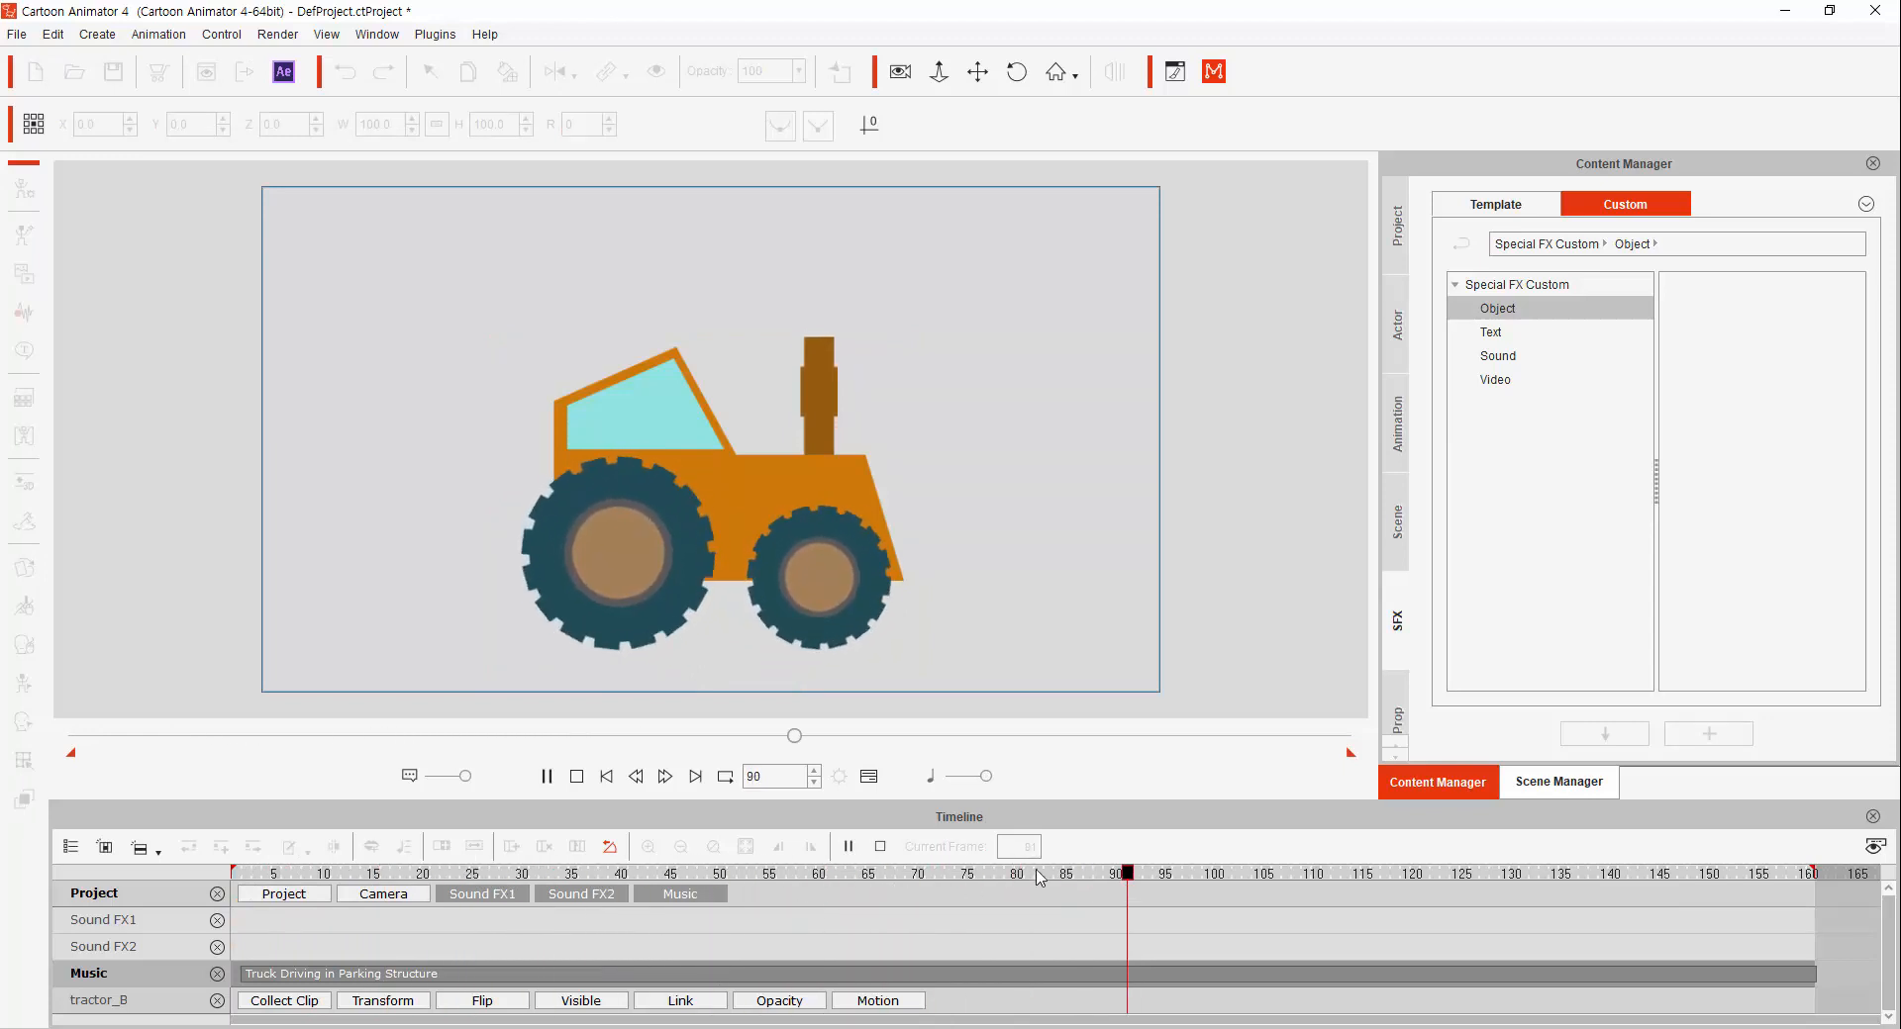
- Split the Truck Driving in Parking Structure clip on the Music track at frame 90
{"action": "left_click", "coordinate": [1117, 875]}
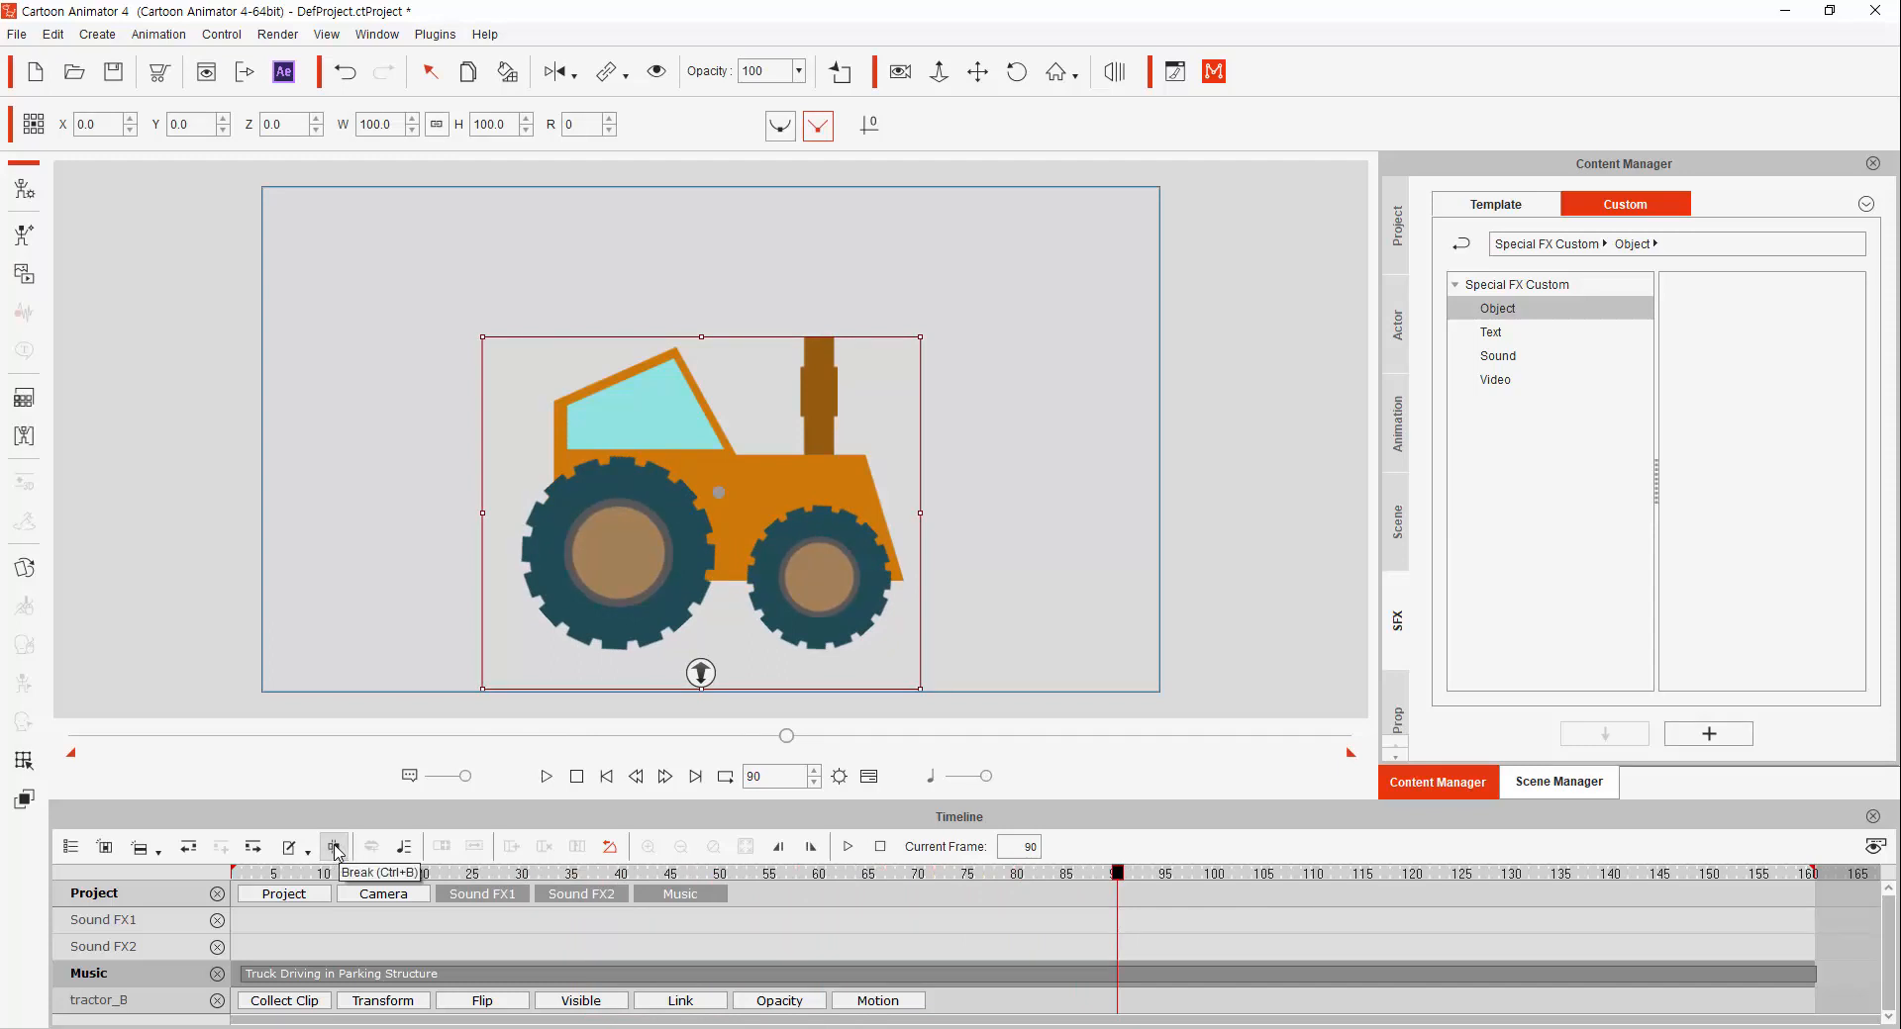
{"action": "right_click", "coordinate": [1115, 978]}
{"action": "left_click", "coordinate": [1164, 897]}
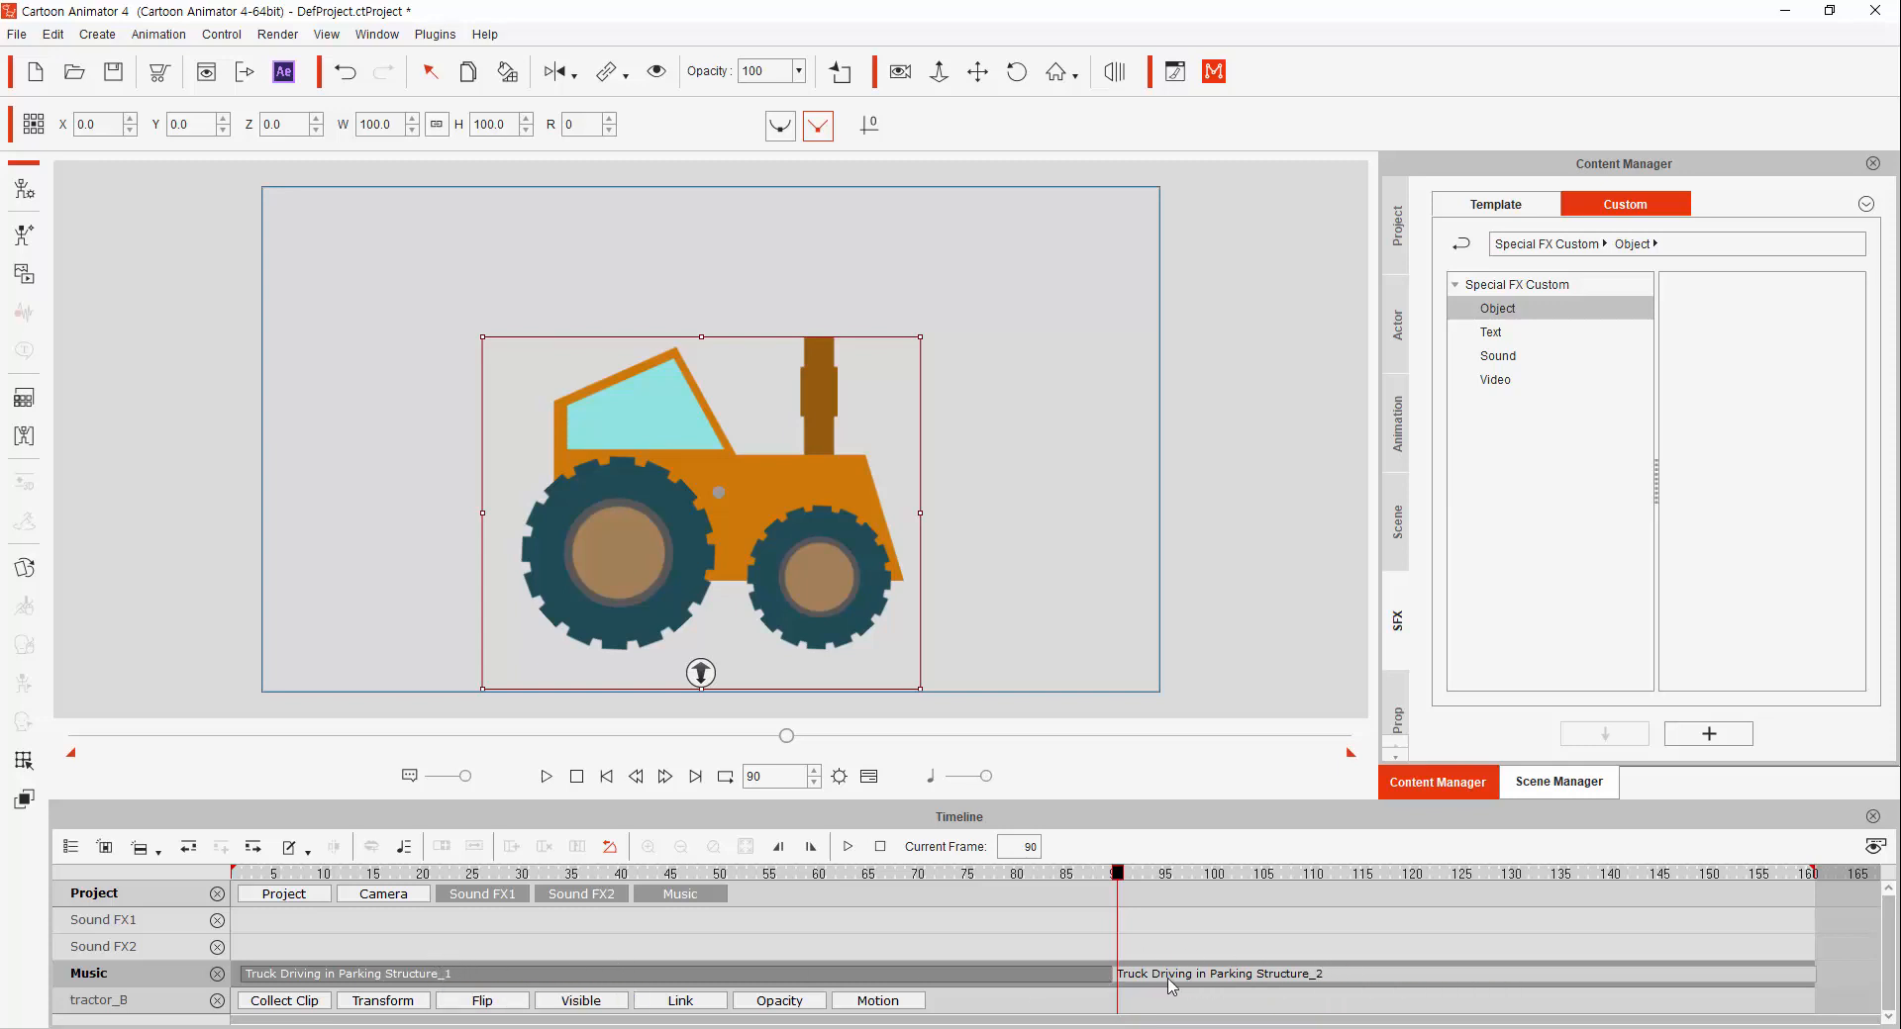
- Delete the first part of the split truck driving clip and move the second part to start at frame 1
{"action": "left_click", "coordinate": [1209, 979]}
{"action": "mouse_move", "coordinate": [1209, 978]}
{"action": "left_mouse_down"}
{"action": "mouse_move", "coordinate": [1228, 987]}
{"action": "mouse_move", "coordinate": [1209, 987]}
{"action": "left_mouse_up"}
{"action": "left_click", "coordinate": [1050, 986]}
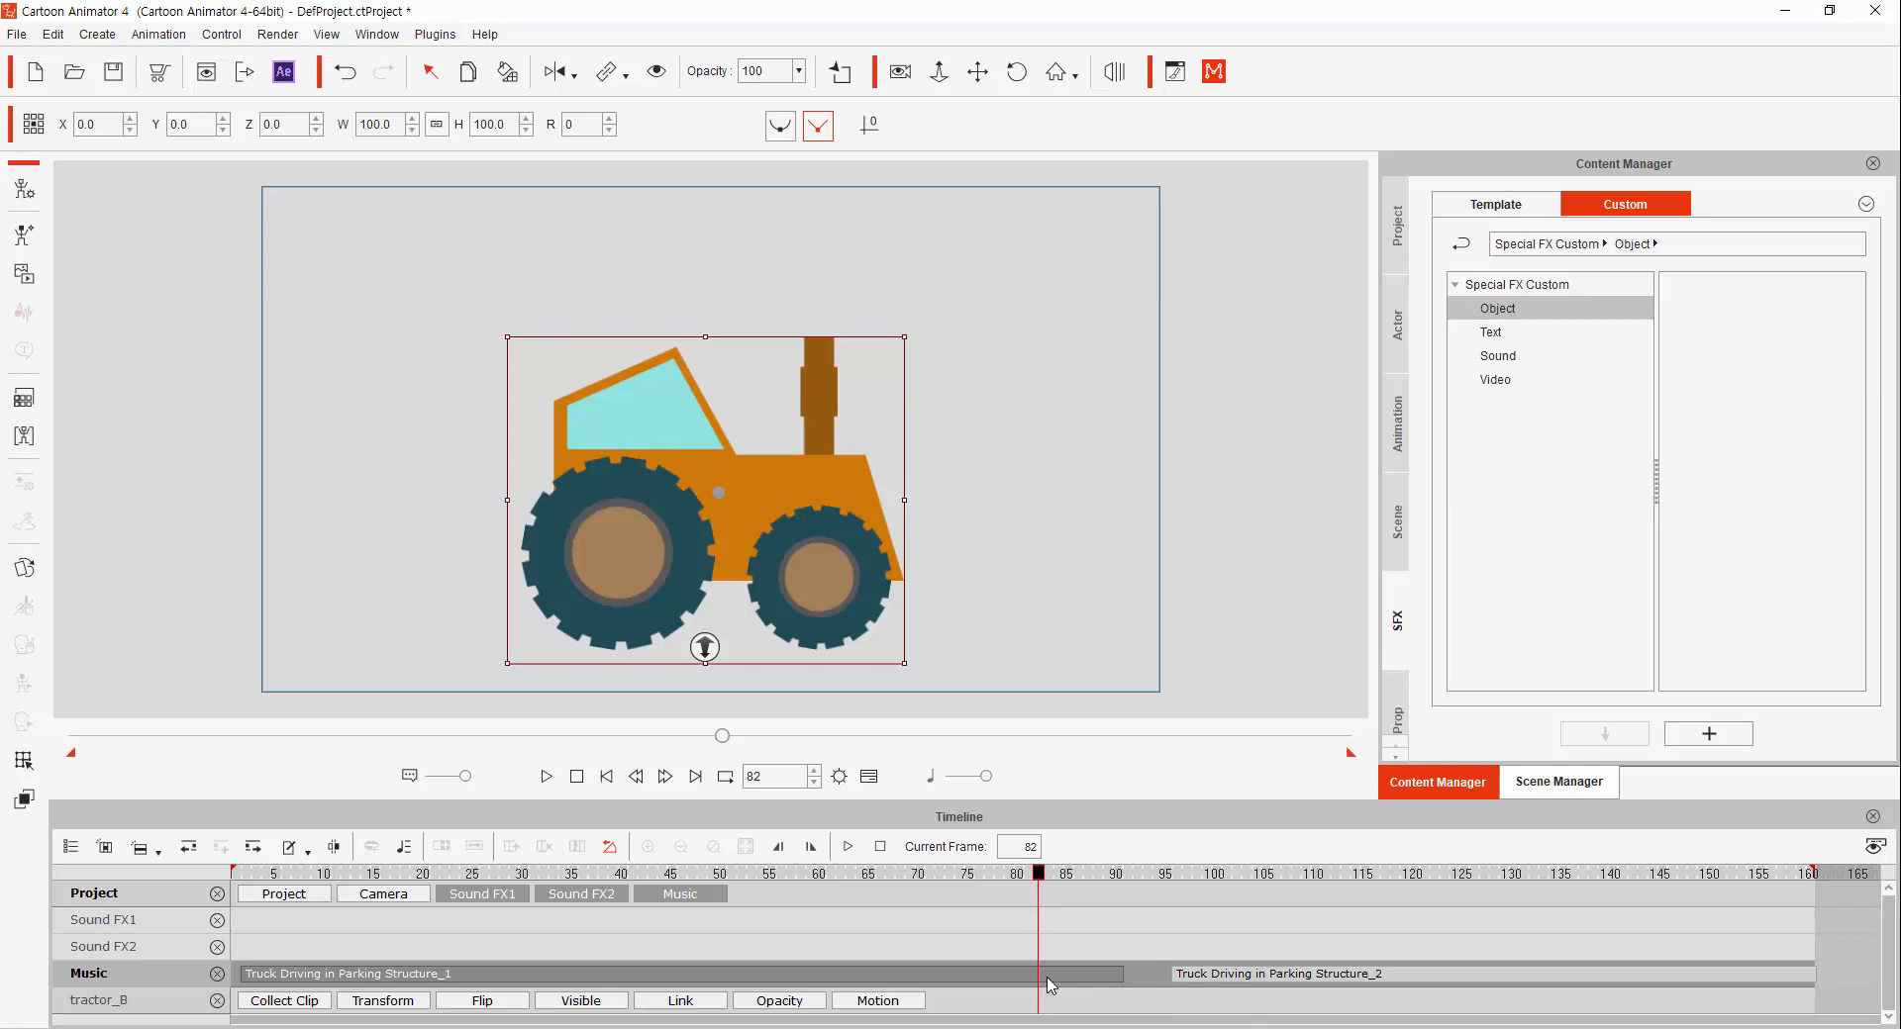
{"action": "right_click", "coordinate": [812, 977]}
{"action": "left_click", "coordinate": [891, 867]}
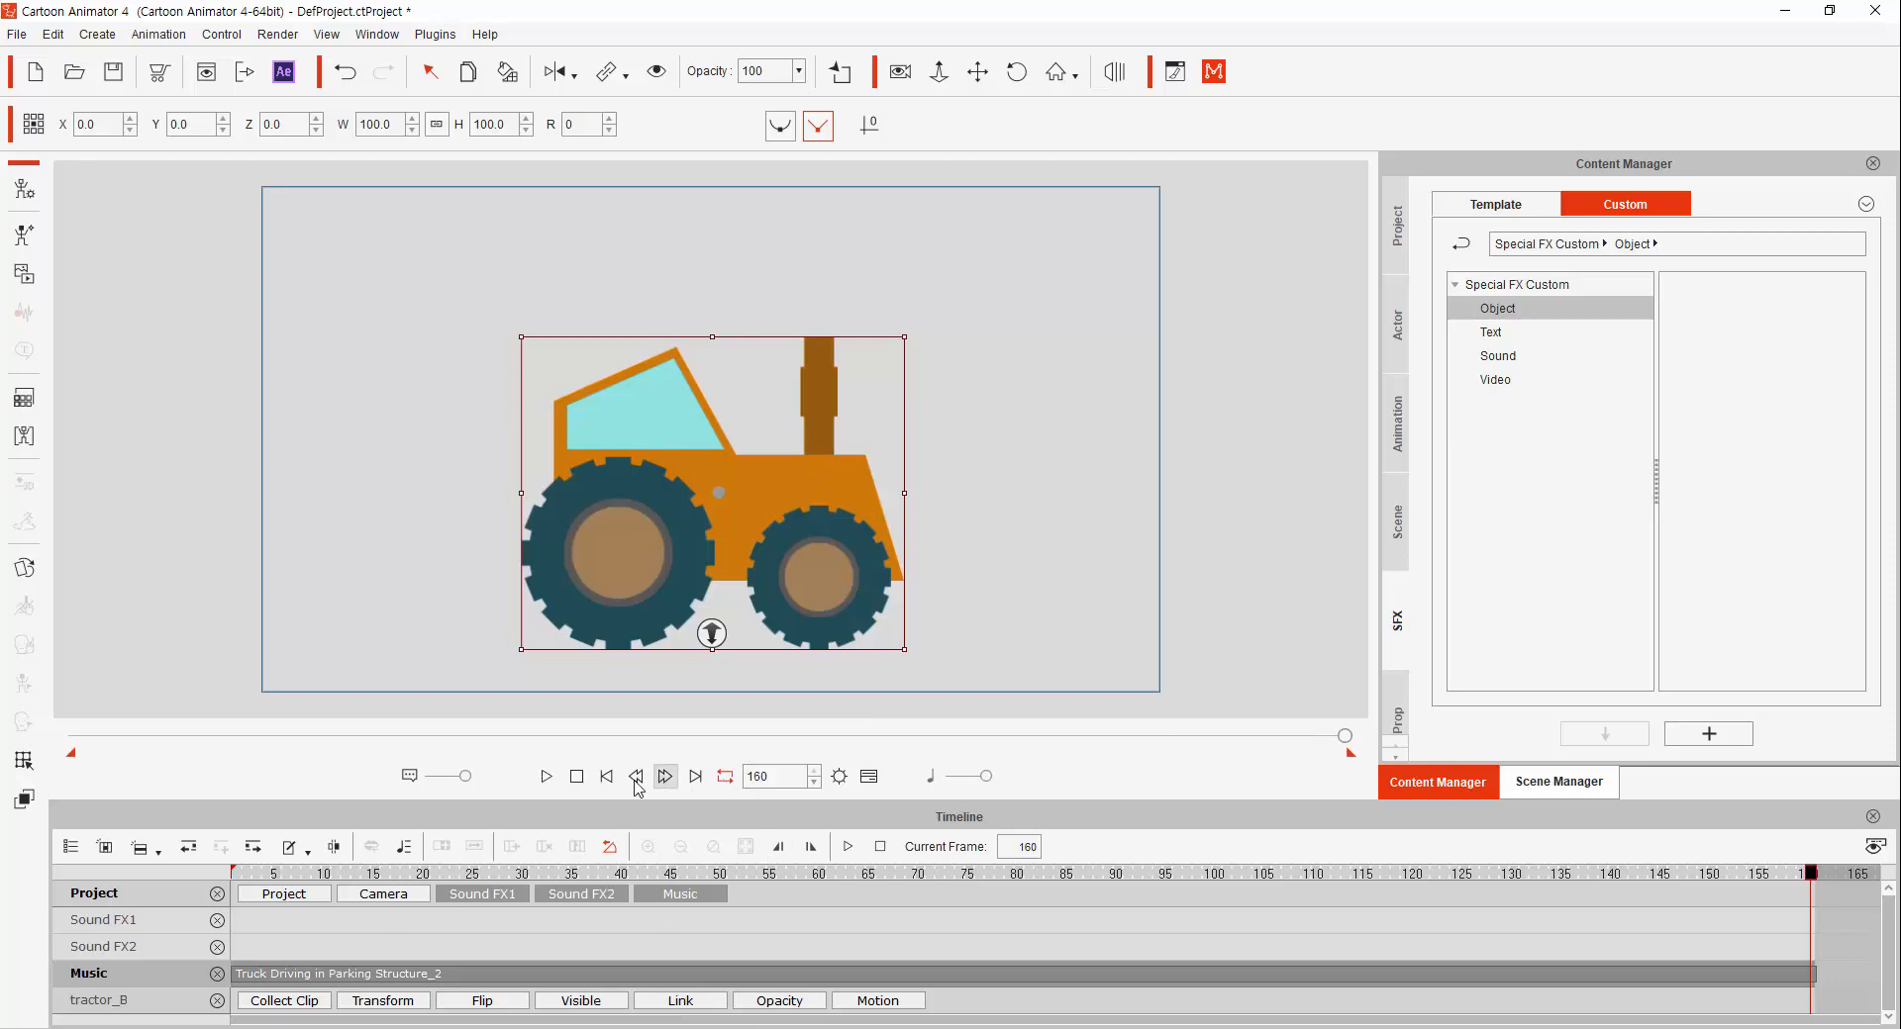
- Play the project to listen to the trimmed truck driving sound
{"action": "left_click", "coordinate": [545, 776]}
{"action": "mouse_move", "coordinate": [988, 778]}
{"action": "left_mouse_down"}
{"action": "mouse_move", "coordinate": [946, 778]}
{"action": "mouse_move", "coordinate": [985, 778]}
{"action": "left_mouse_up"}
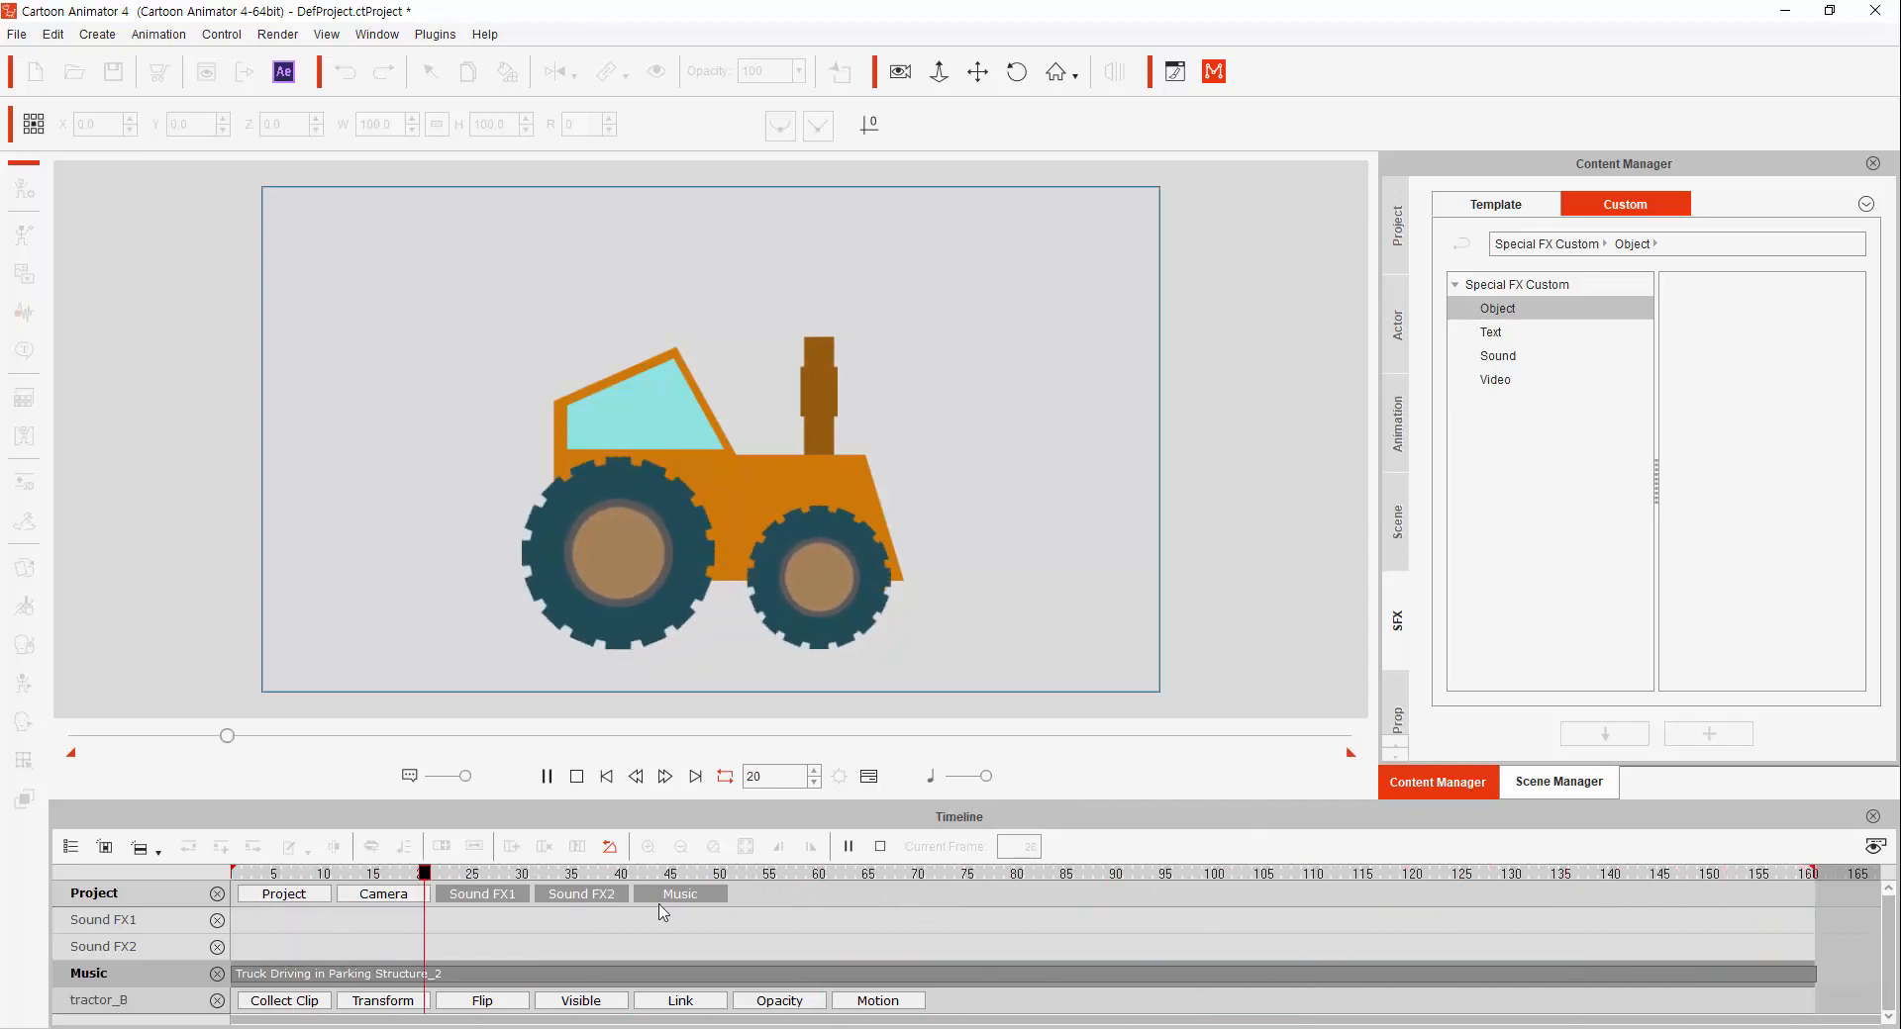
{"action": "left_click", "coordinate": [577, 777]}
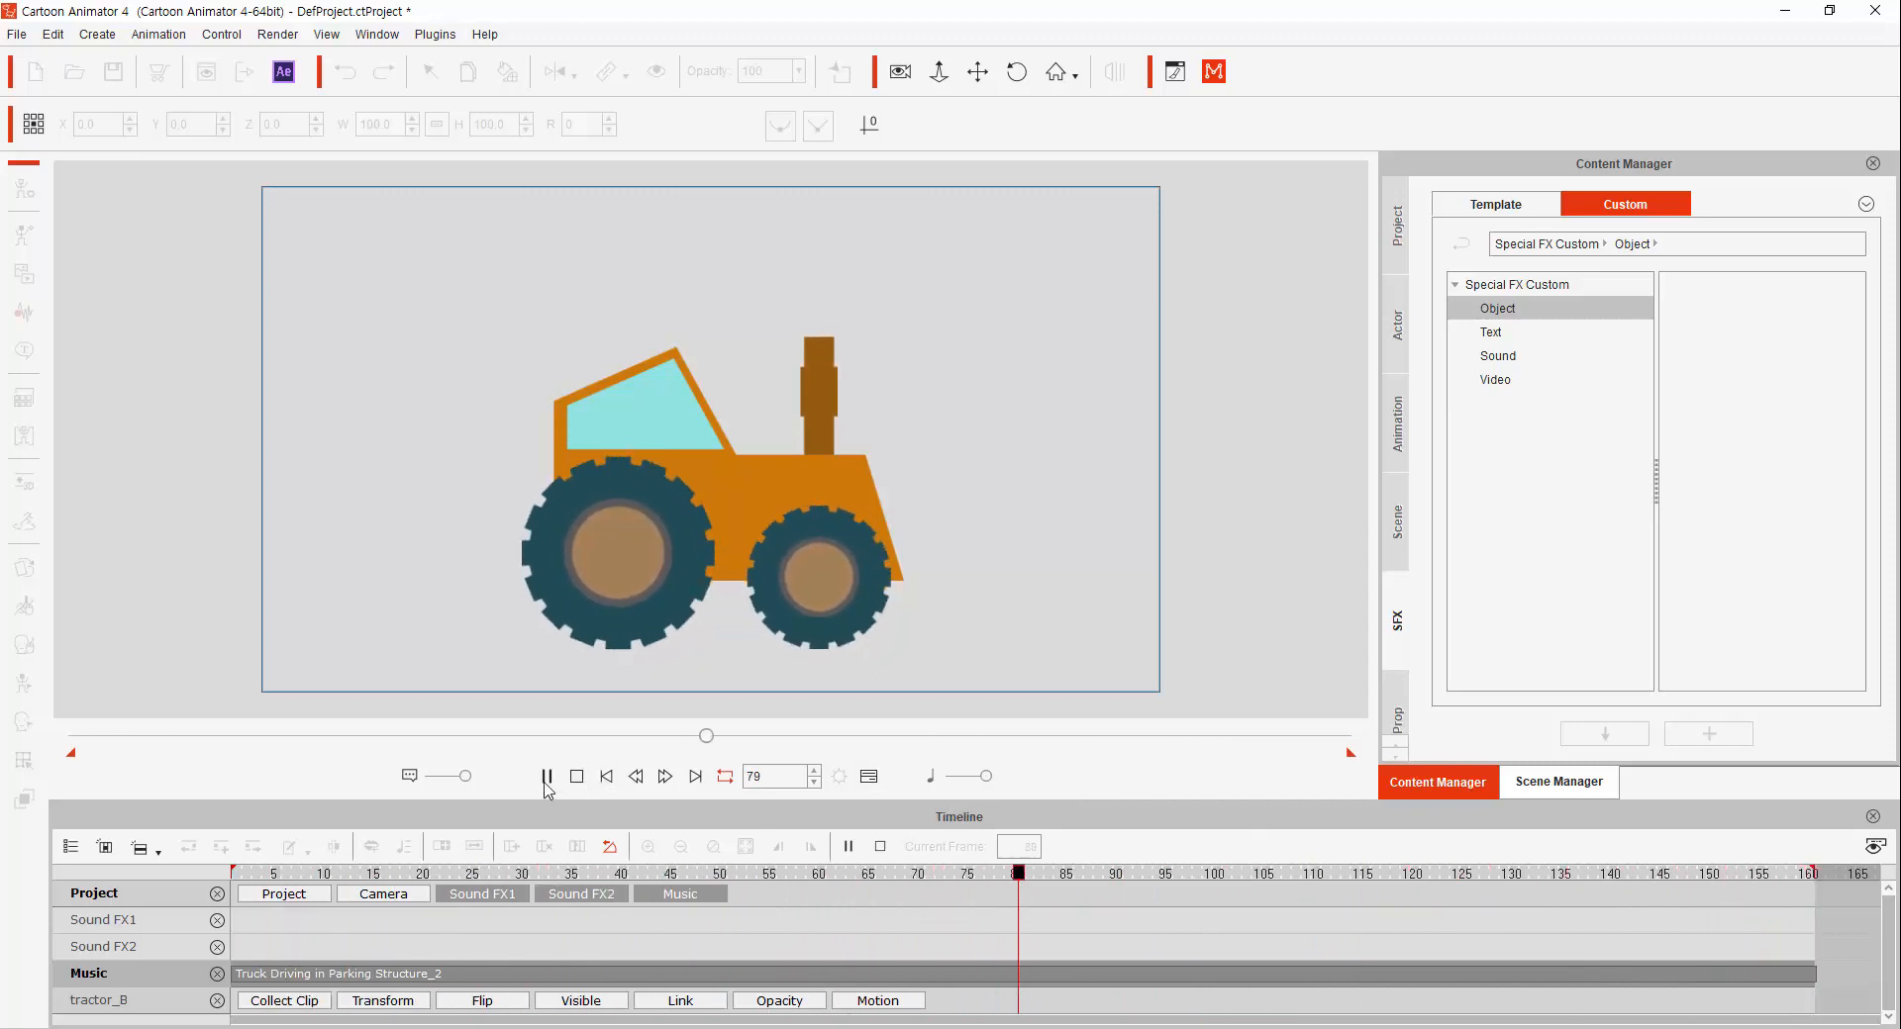
- Import Muscle Car Rev.mp3 onto the Sound FX2 track at frame 51
{"action": "left_click_drag", "start_coordinate": [1068, 879], "coordinate": [899, 879]}
{"action": "left_click", "coordinate": [692, 874]}
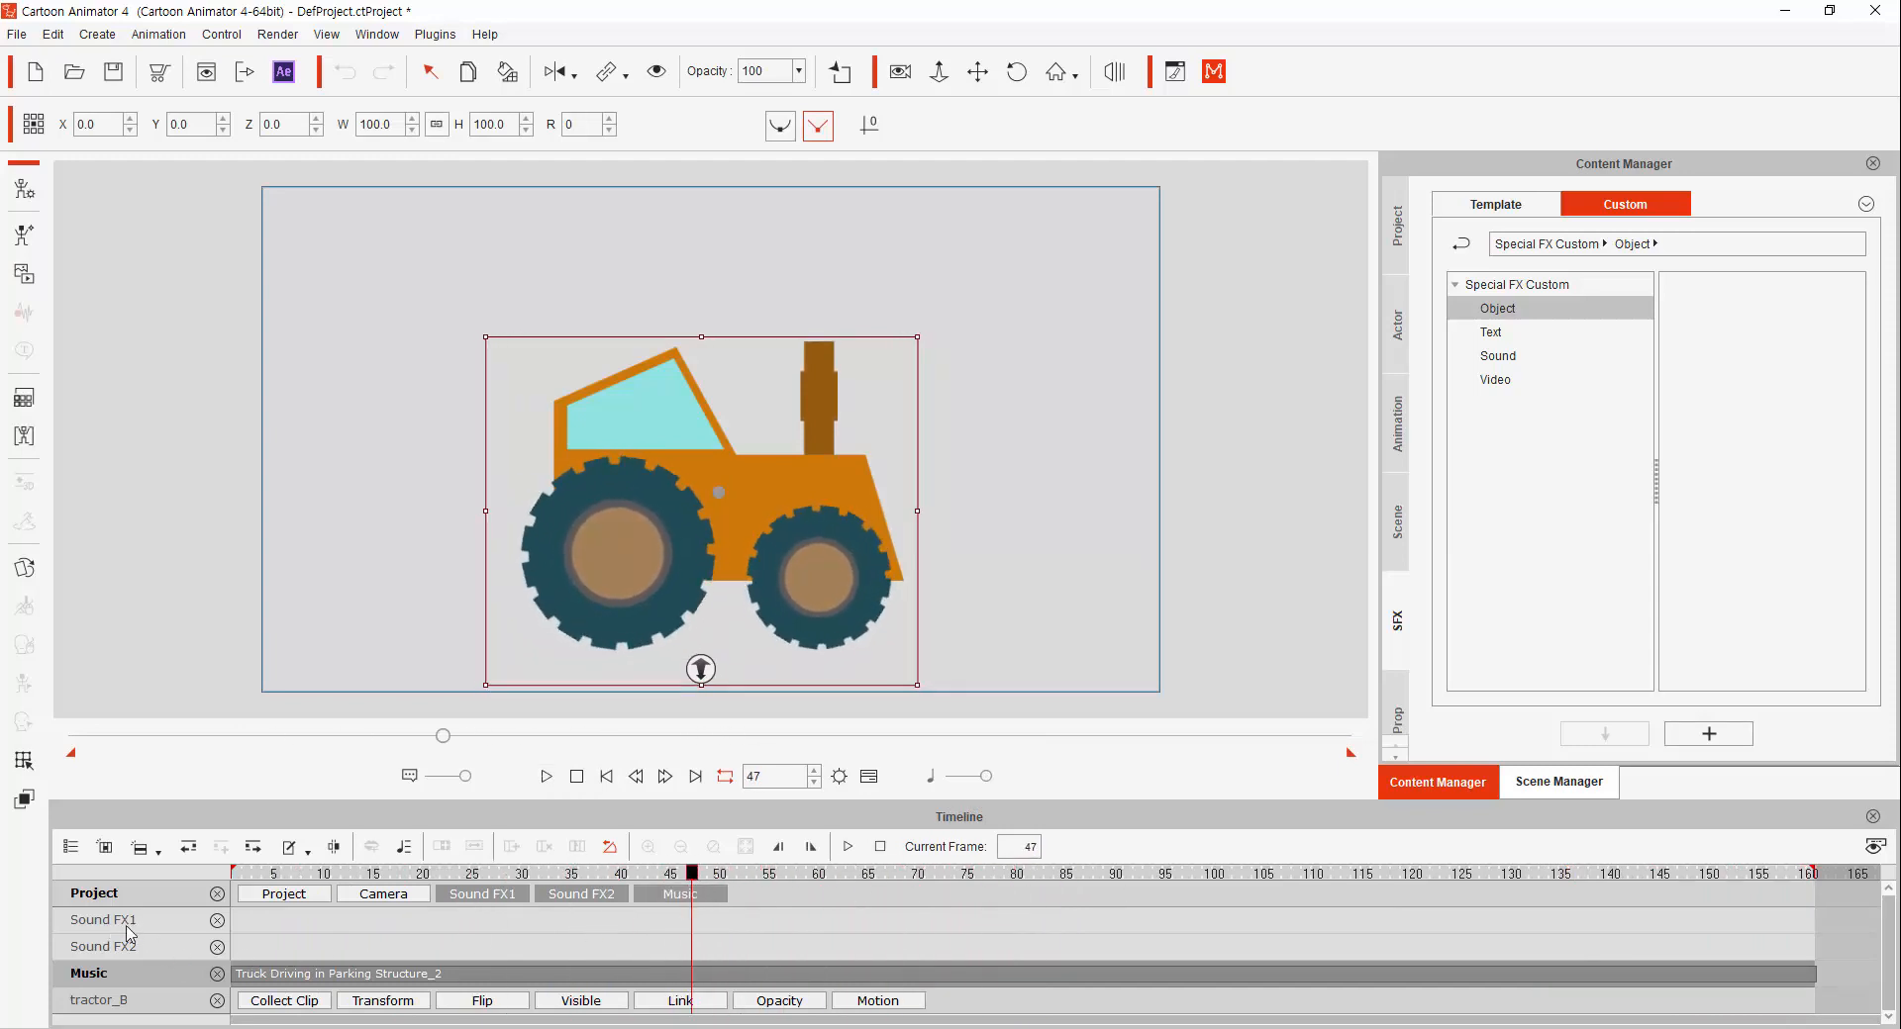
{"action": "left_click", "coordinate": [730, 952]}
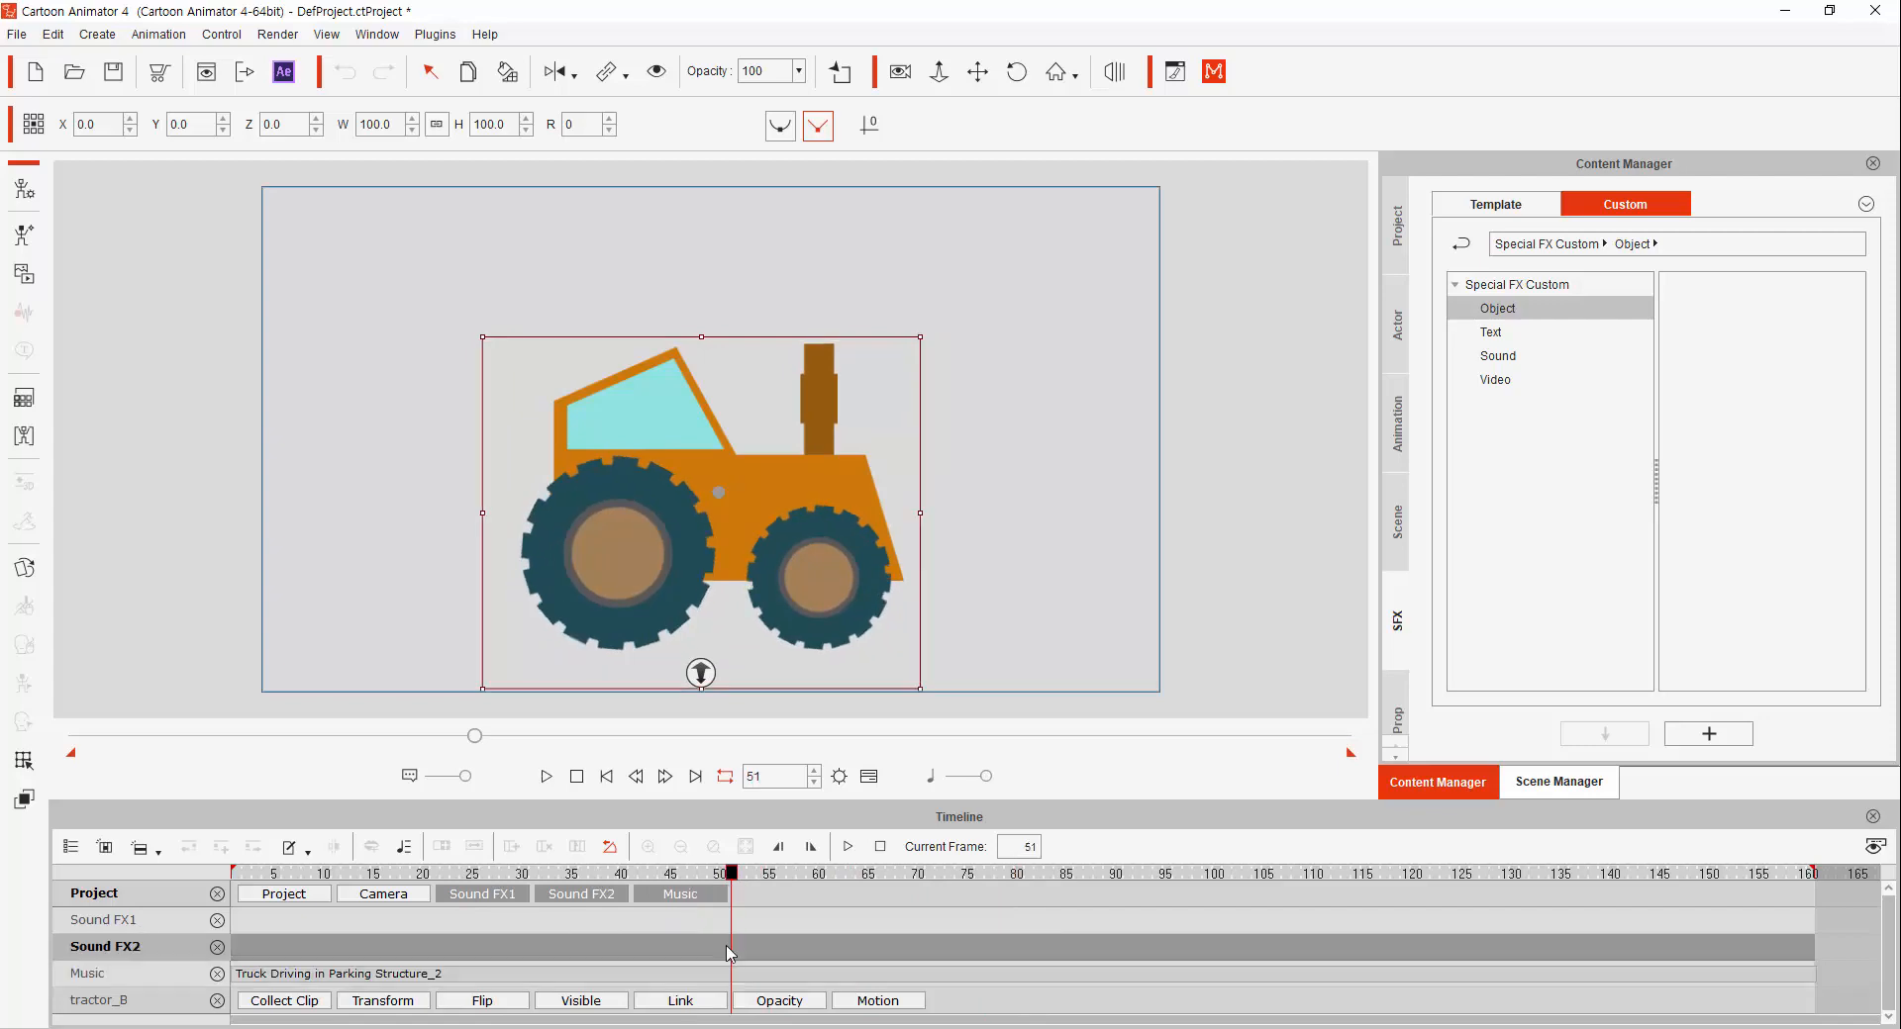
{"action": "right_click", "coordinate": [729, 952]}
{"action": "left_click", "coordinate": [761, 932]}
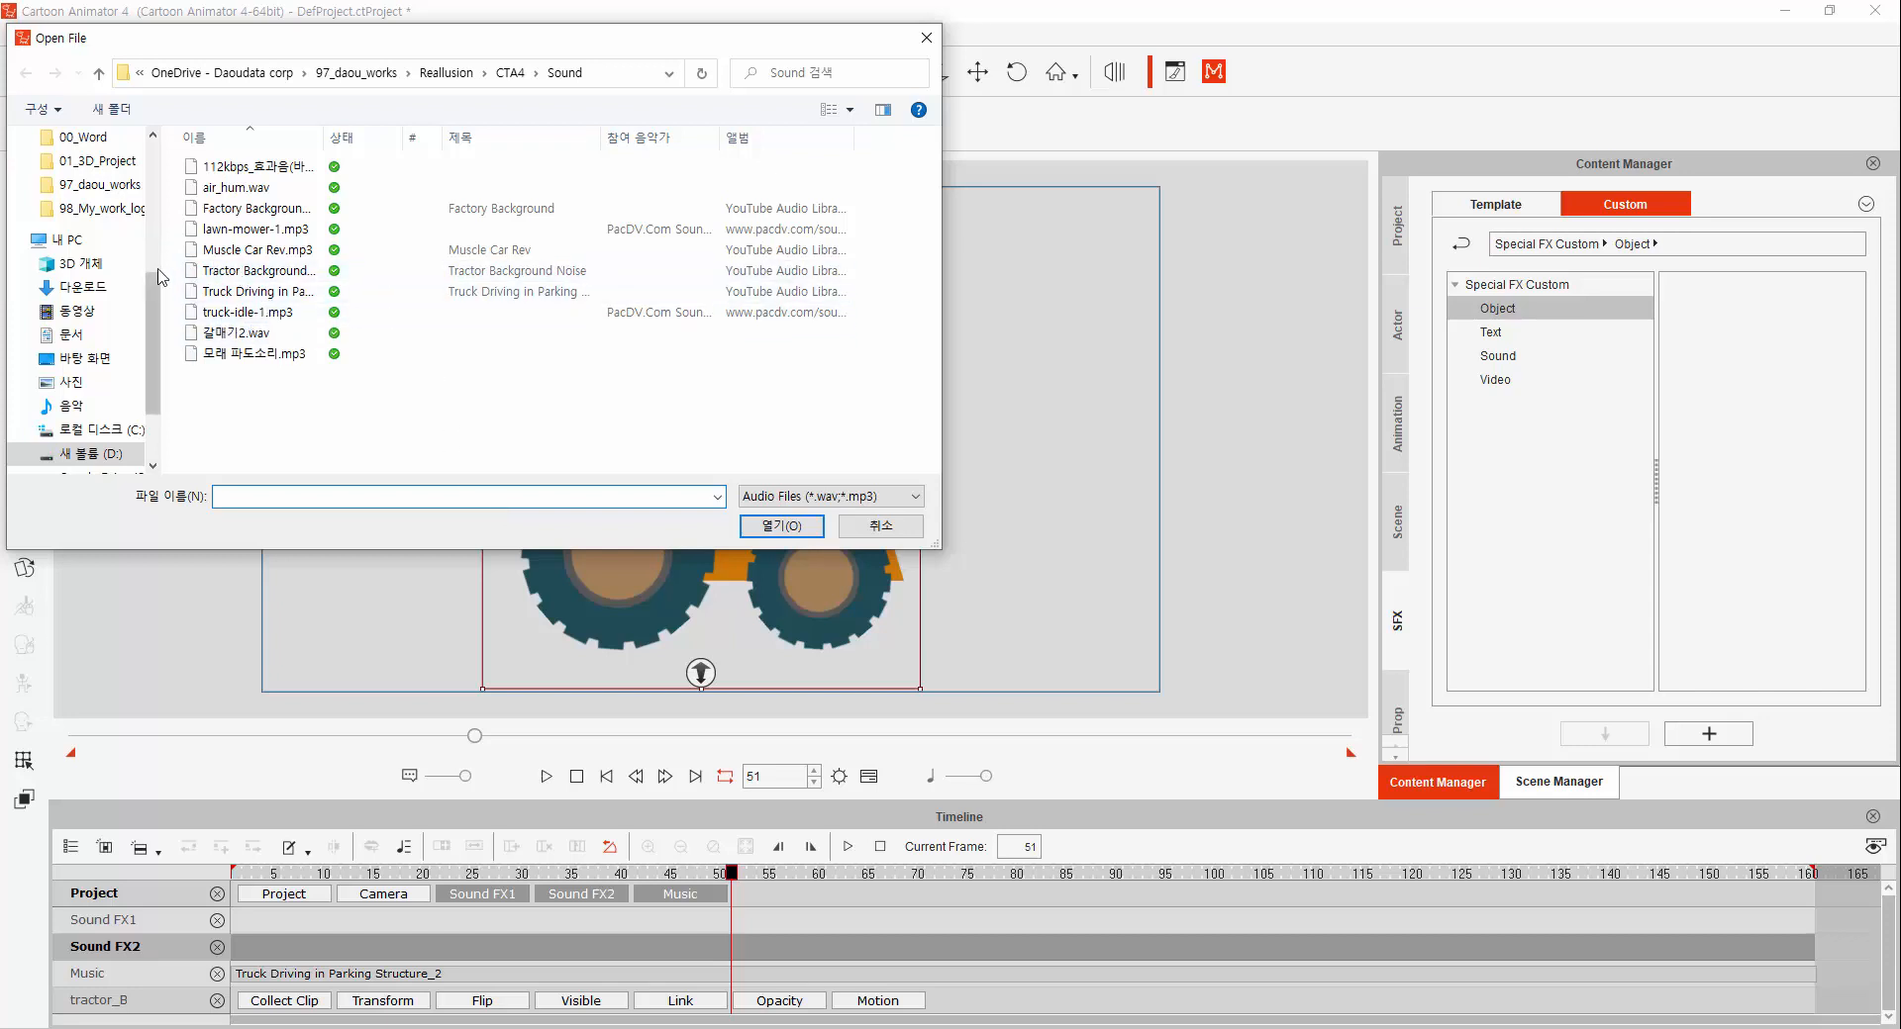
{"action": "left_click", "coordinate": [275, 249]}
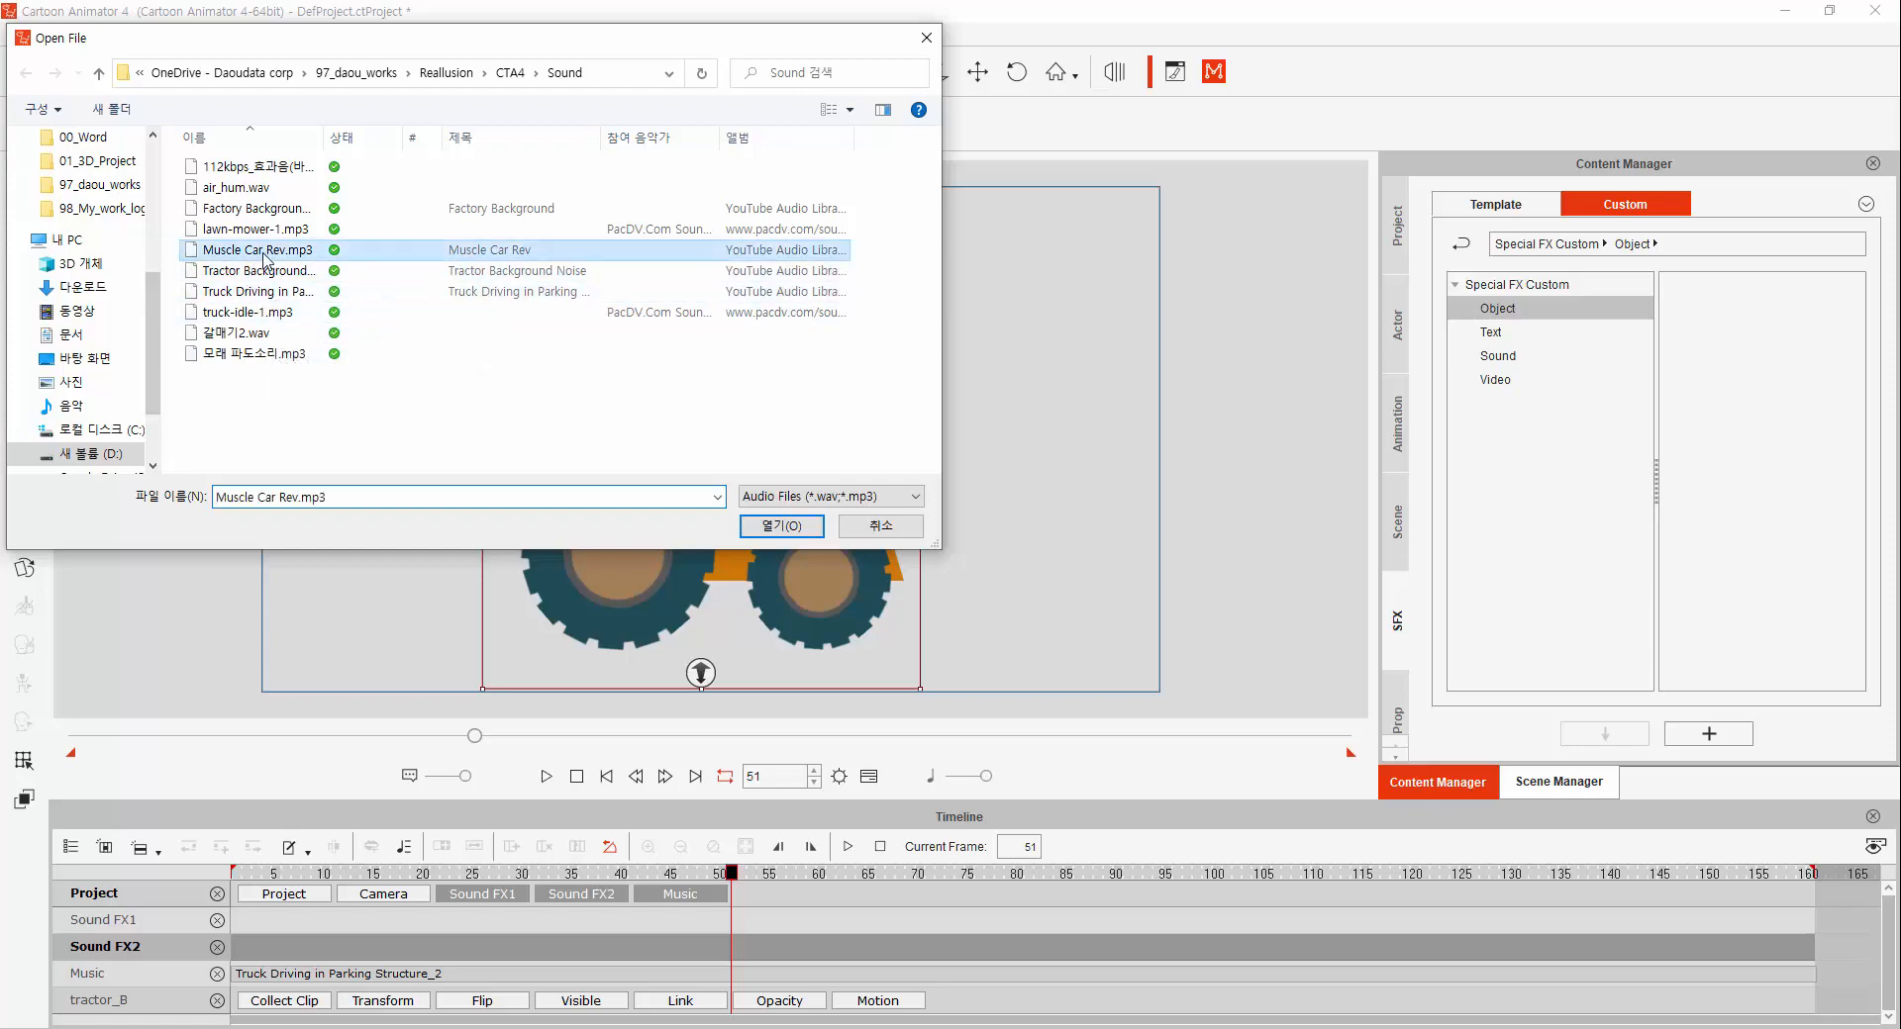
{"action": "double_click", "coordinate": [265, 255]}
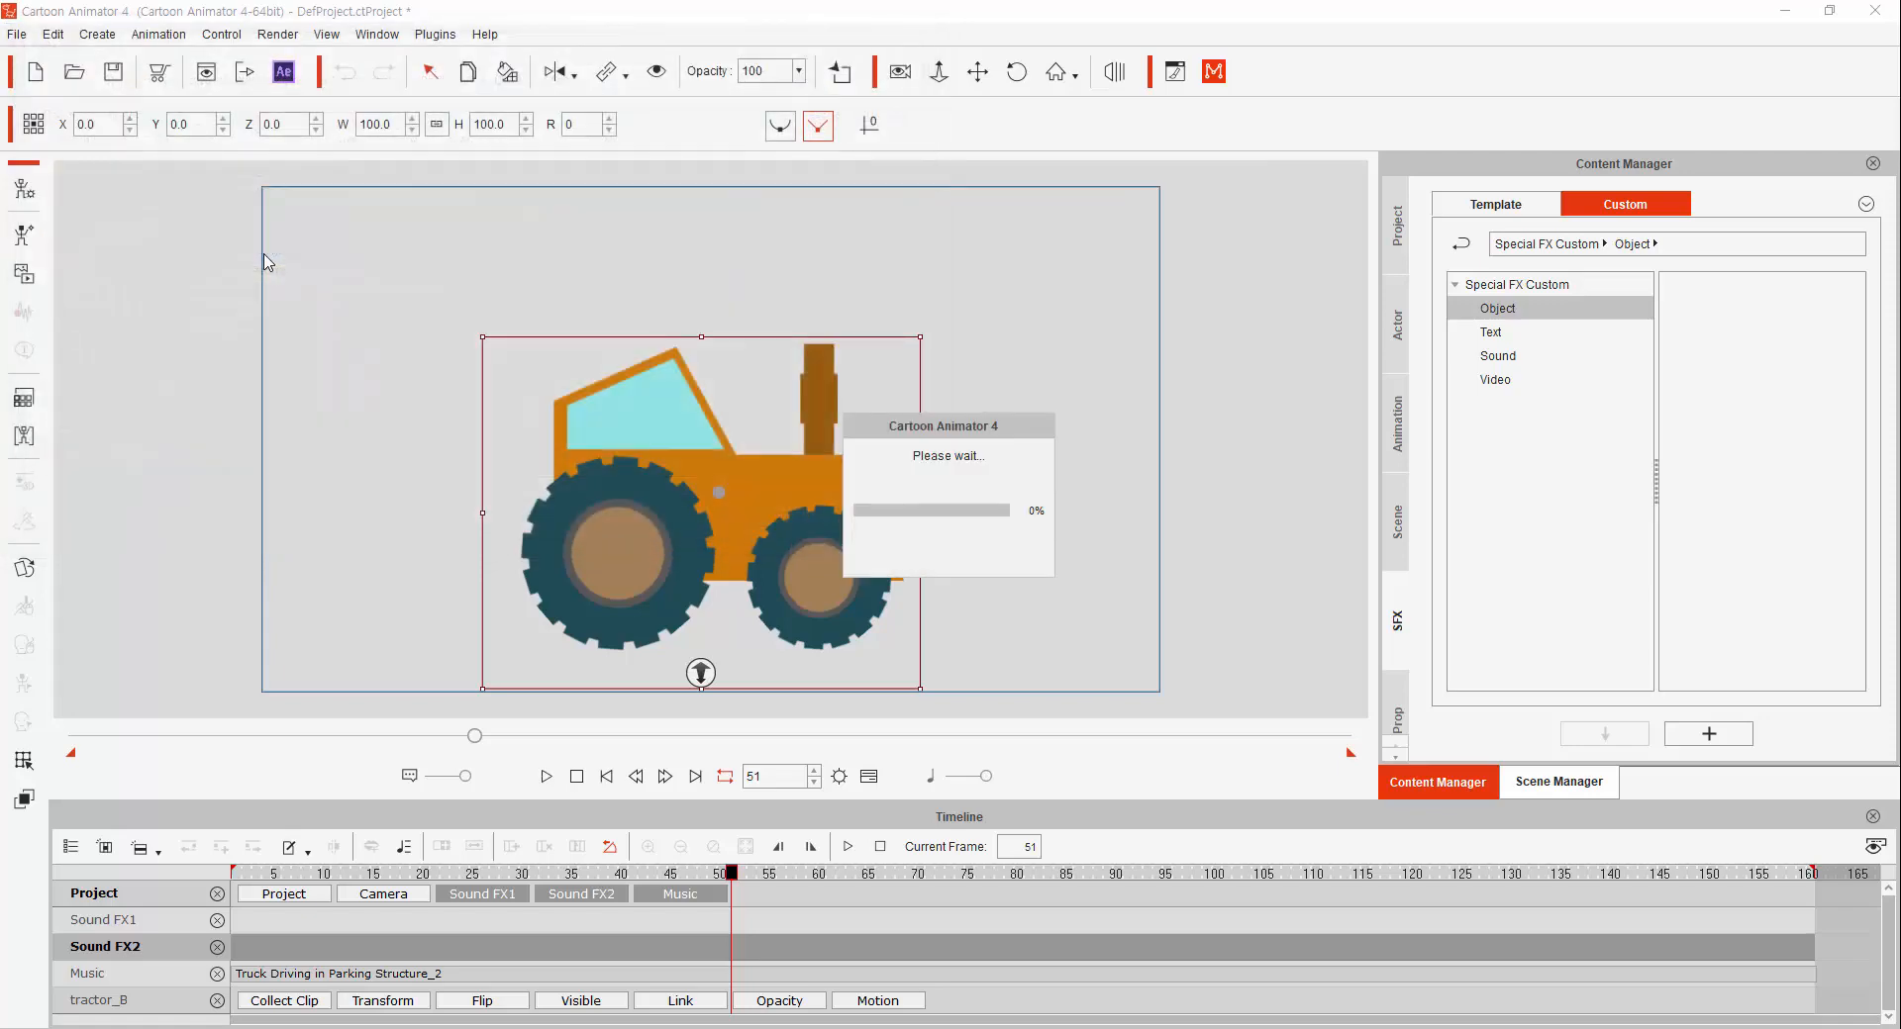
- Preview the Muscle Car Rev clip and move it to start at about frame 13
{"action": "key", "text": "space"}
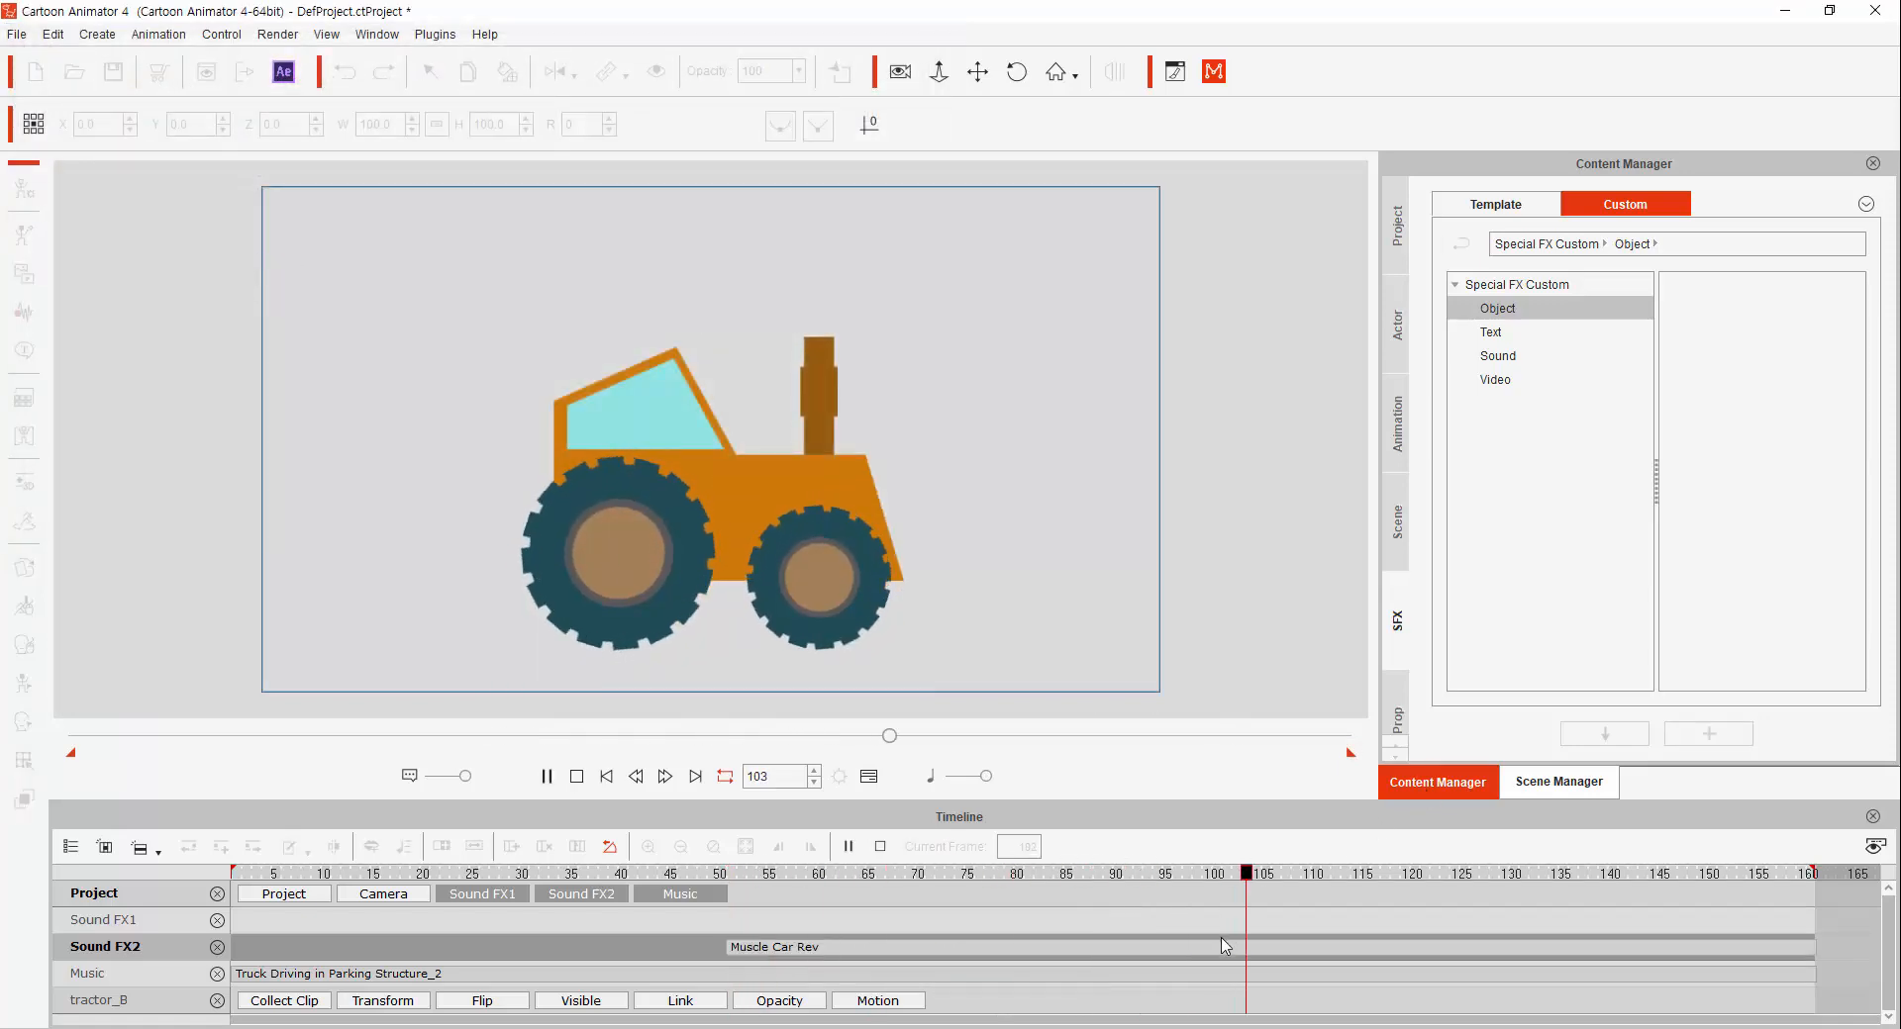
{"action": "left_click_drag", "start_coordinate": [1227, 950], "coordinate": [852, 952]}
{"action": "left_click", "coordinate": [697, 887]}
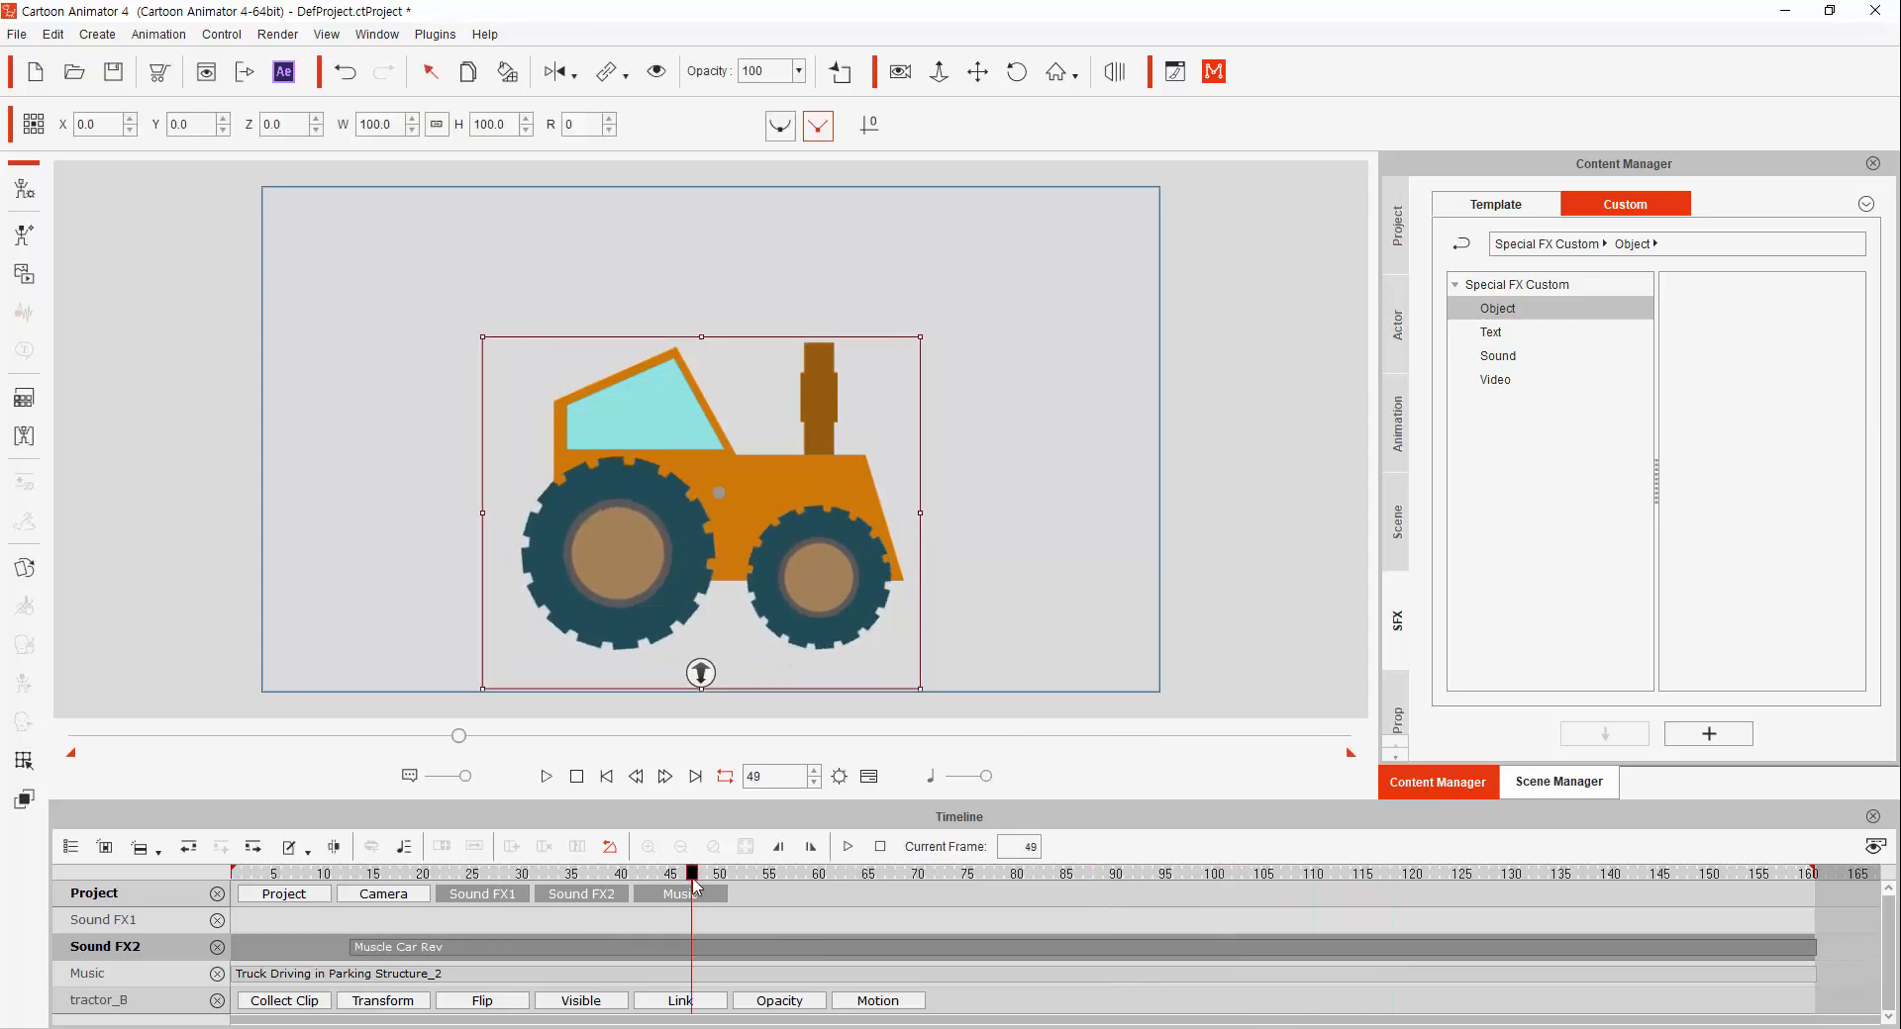
- Play the project twice from around frame 20 to find the usable section of the Muscle Car Rev sound
{"action": "left_click", "coordinate": [466, 888]}
{"action": "key", "text": "space"}
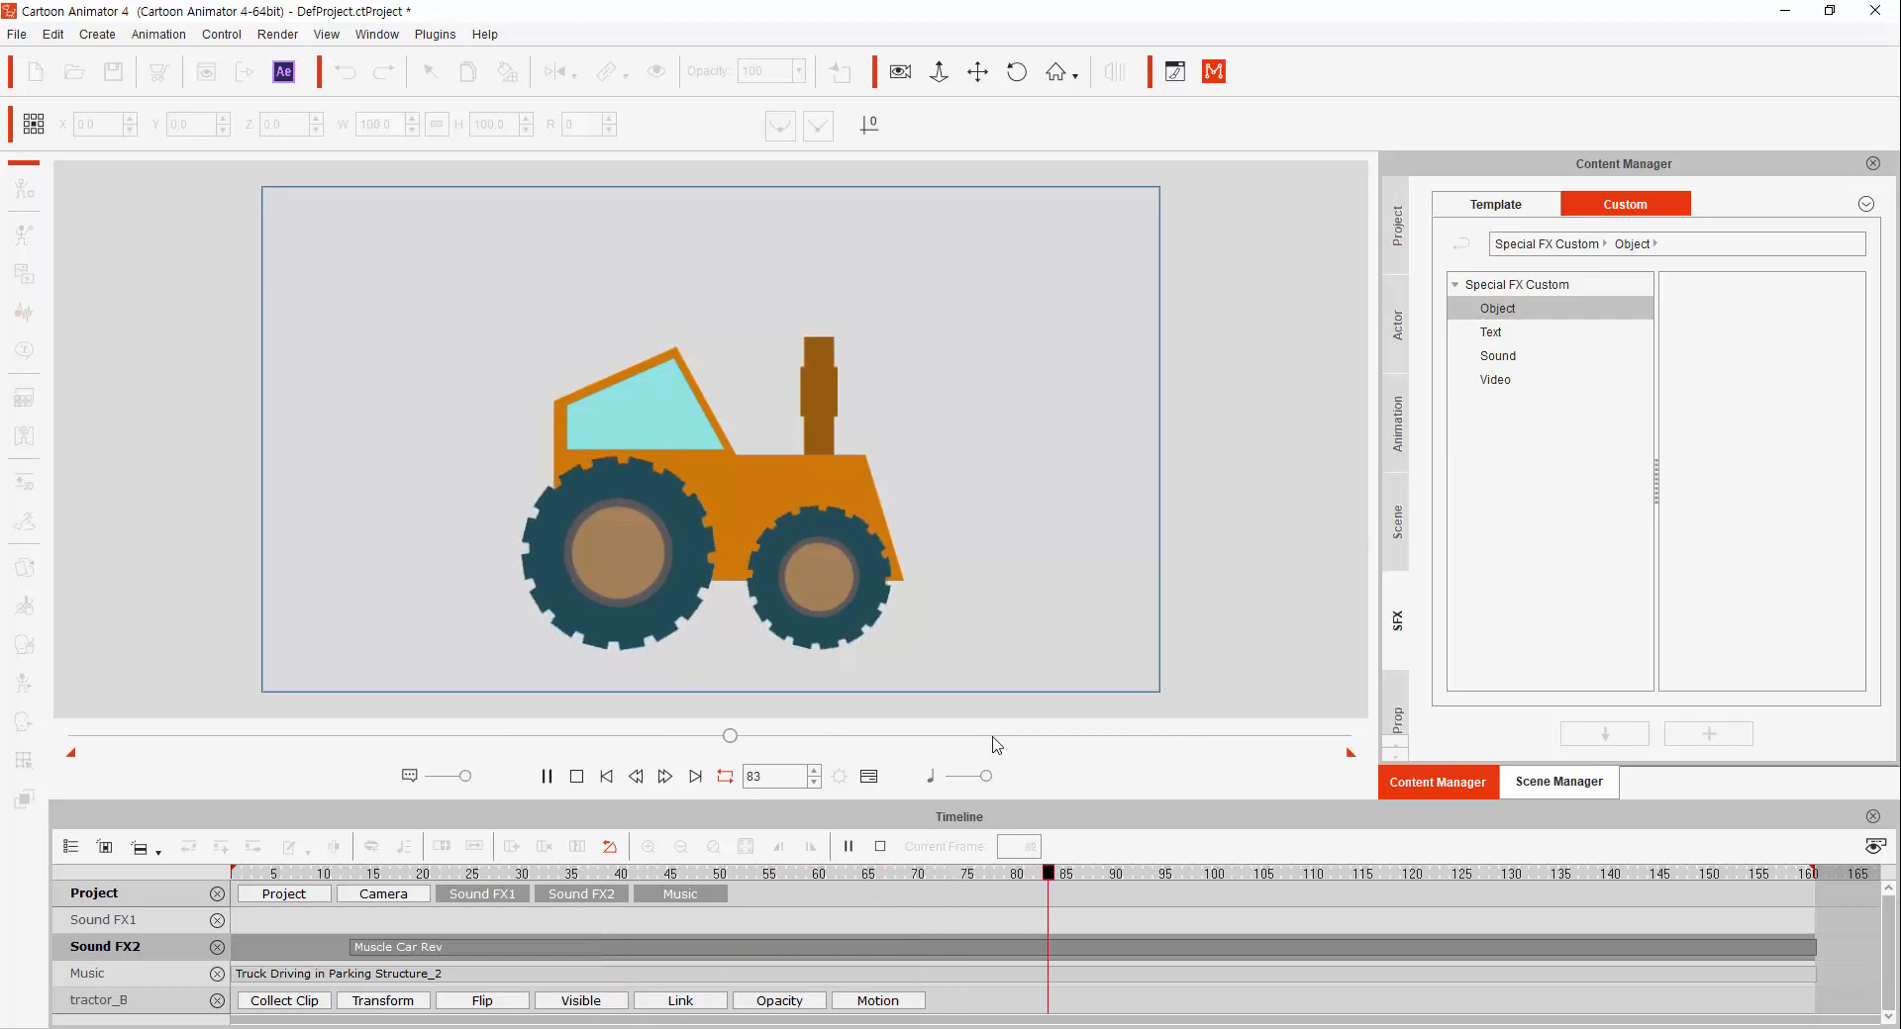
{"action": "left_click", "coordinate": [846, 371]}
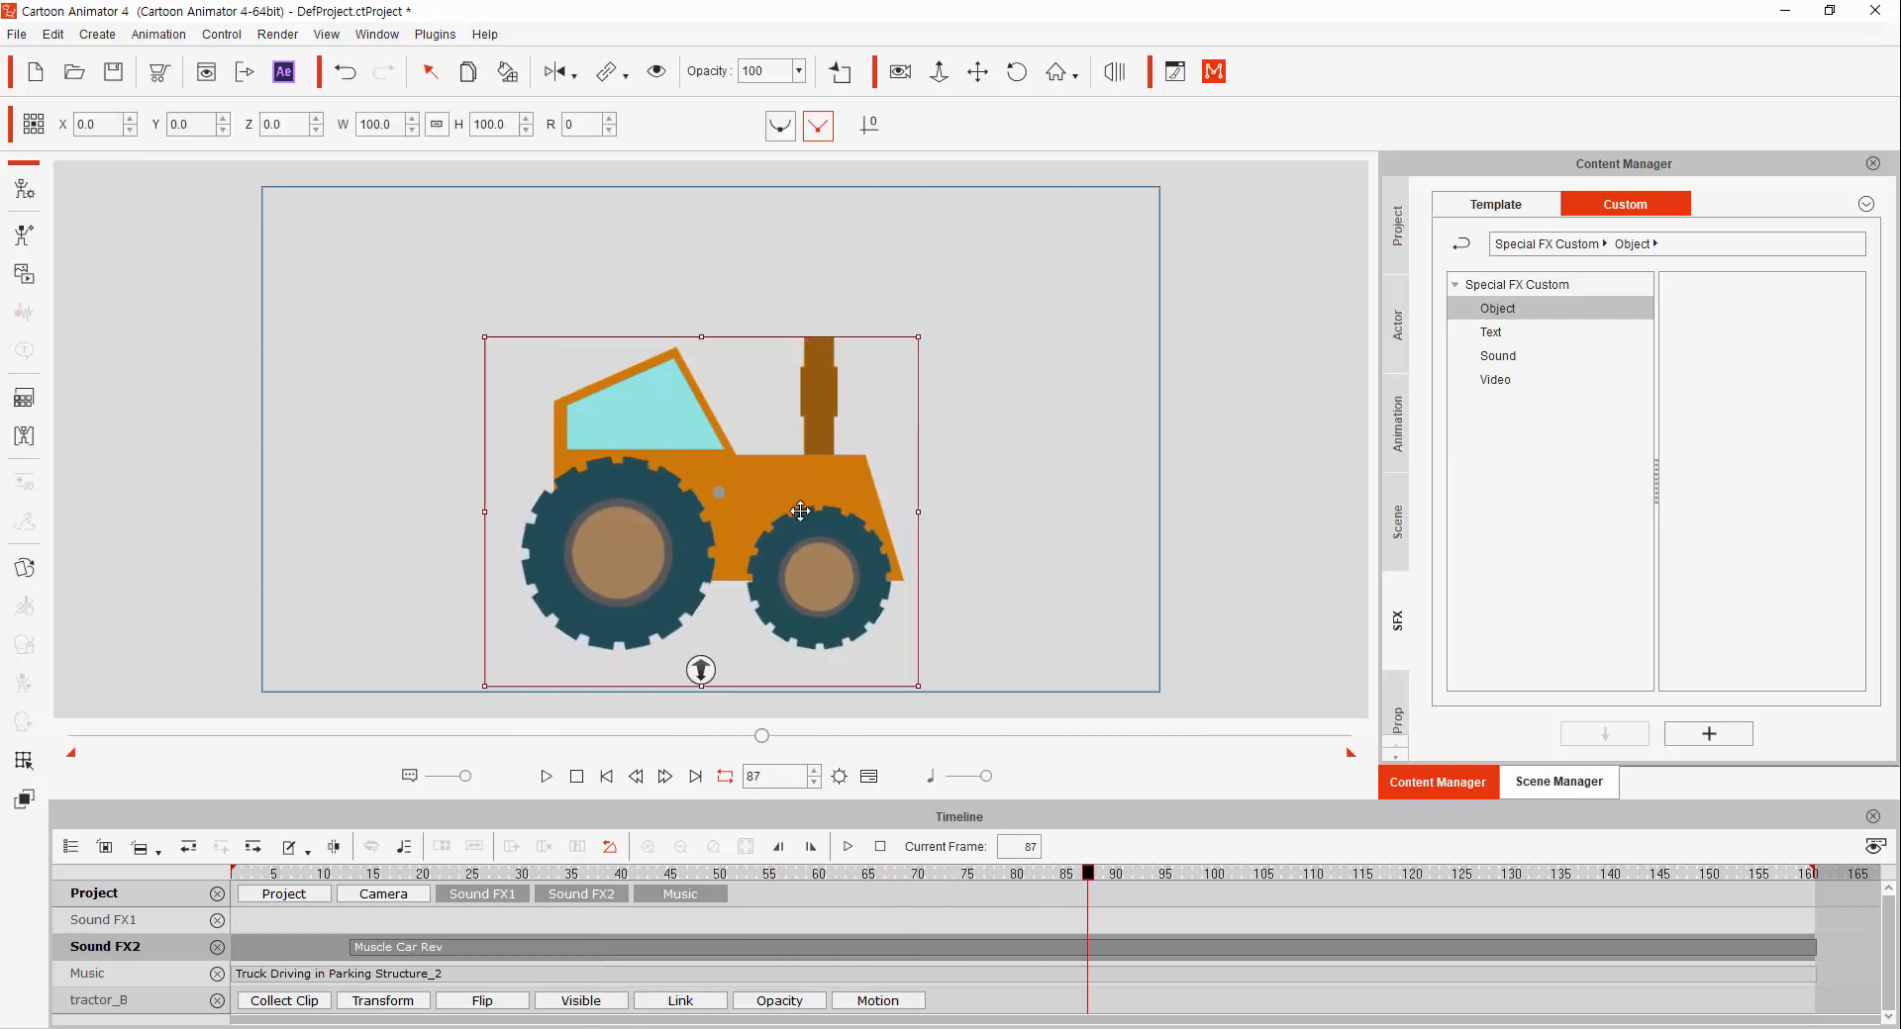
{"action": "left_click_drag", "start_coordinate": [941, 875], "coordinate": [435, 875]}
{"action": "key", "text": "space"}
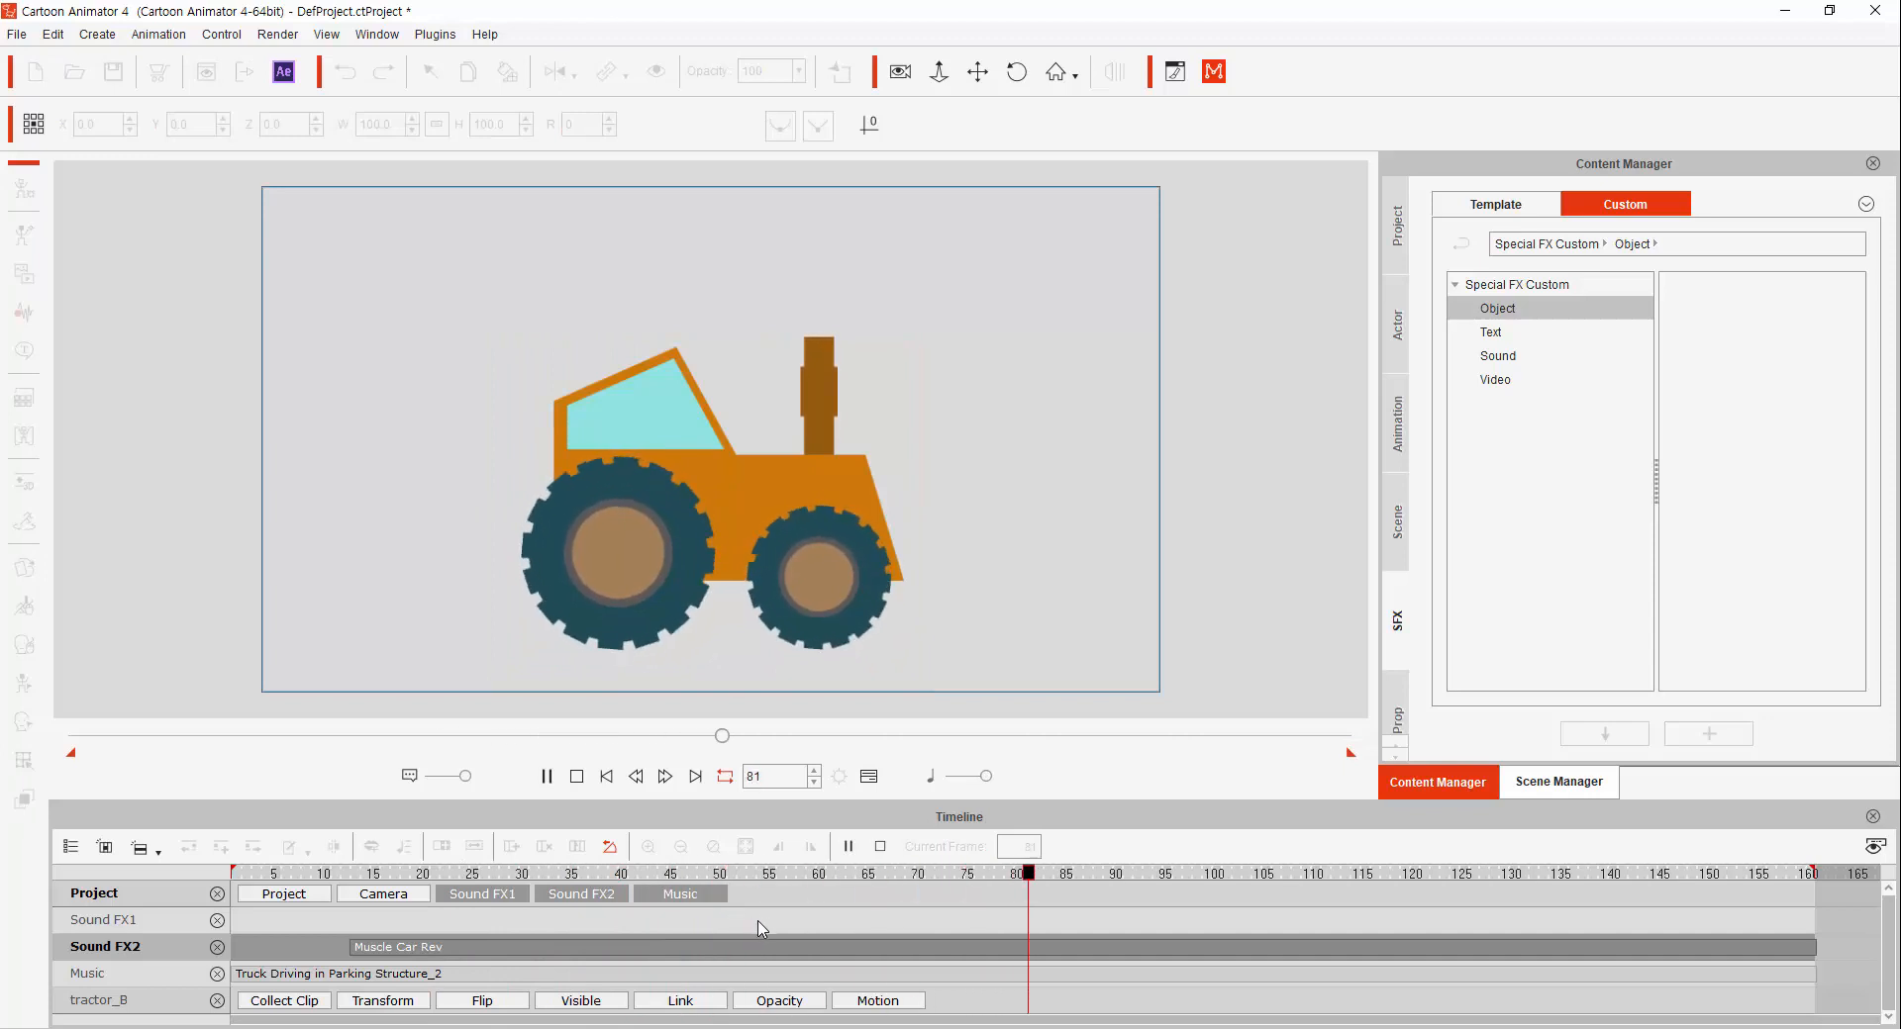
- Split the Muscle Car Rev clip on the Sound FX2 track at frame 85 and at frame 45
{"action": "left_click_drag", "start_coordinate": [741, 877], "coordinate": [1069, 945]}
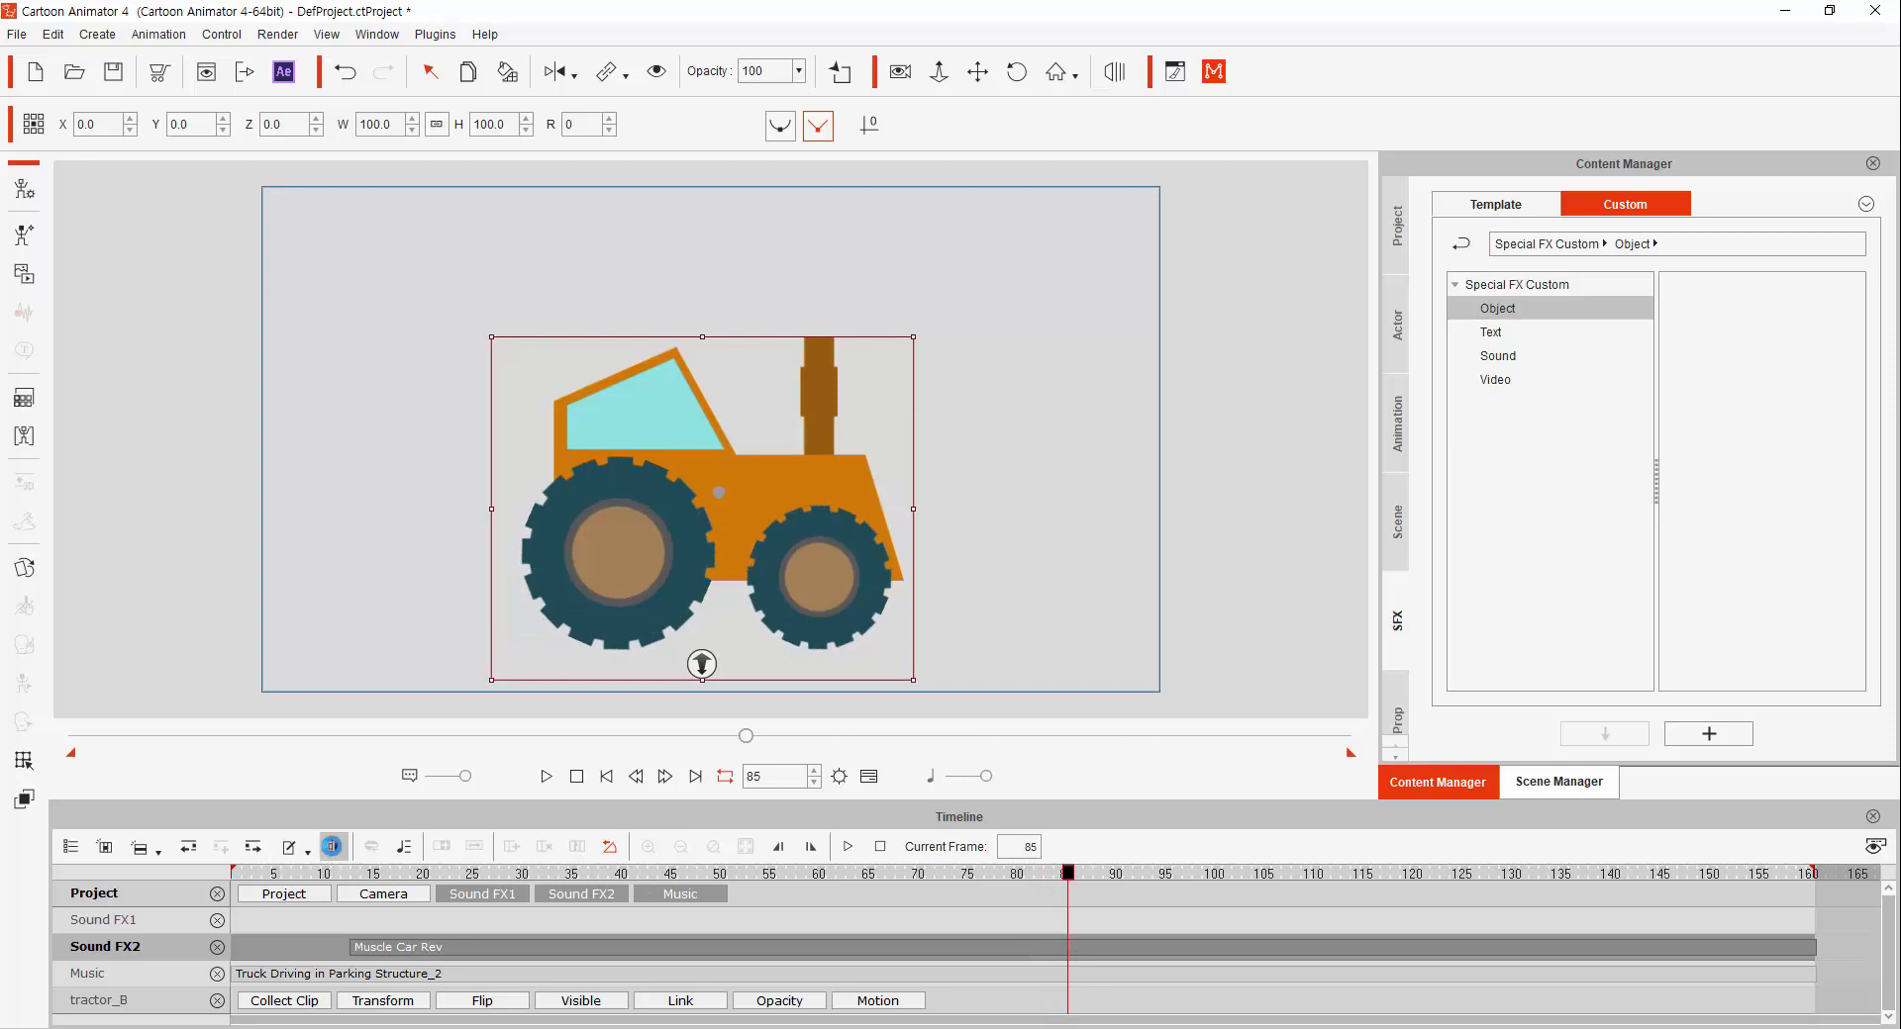
{"action": "left_click", "coordinate": [332, 847]}
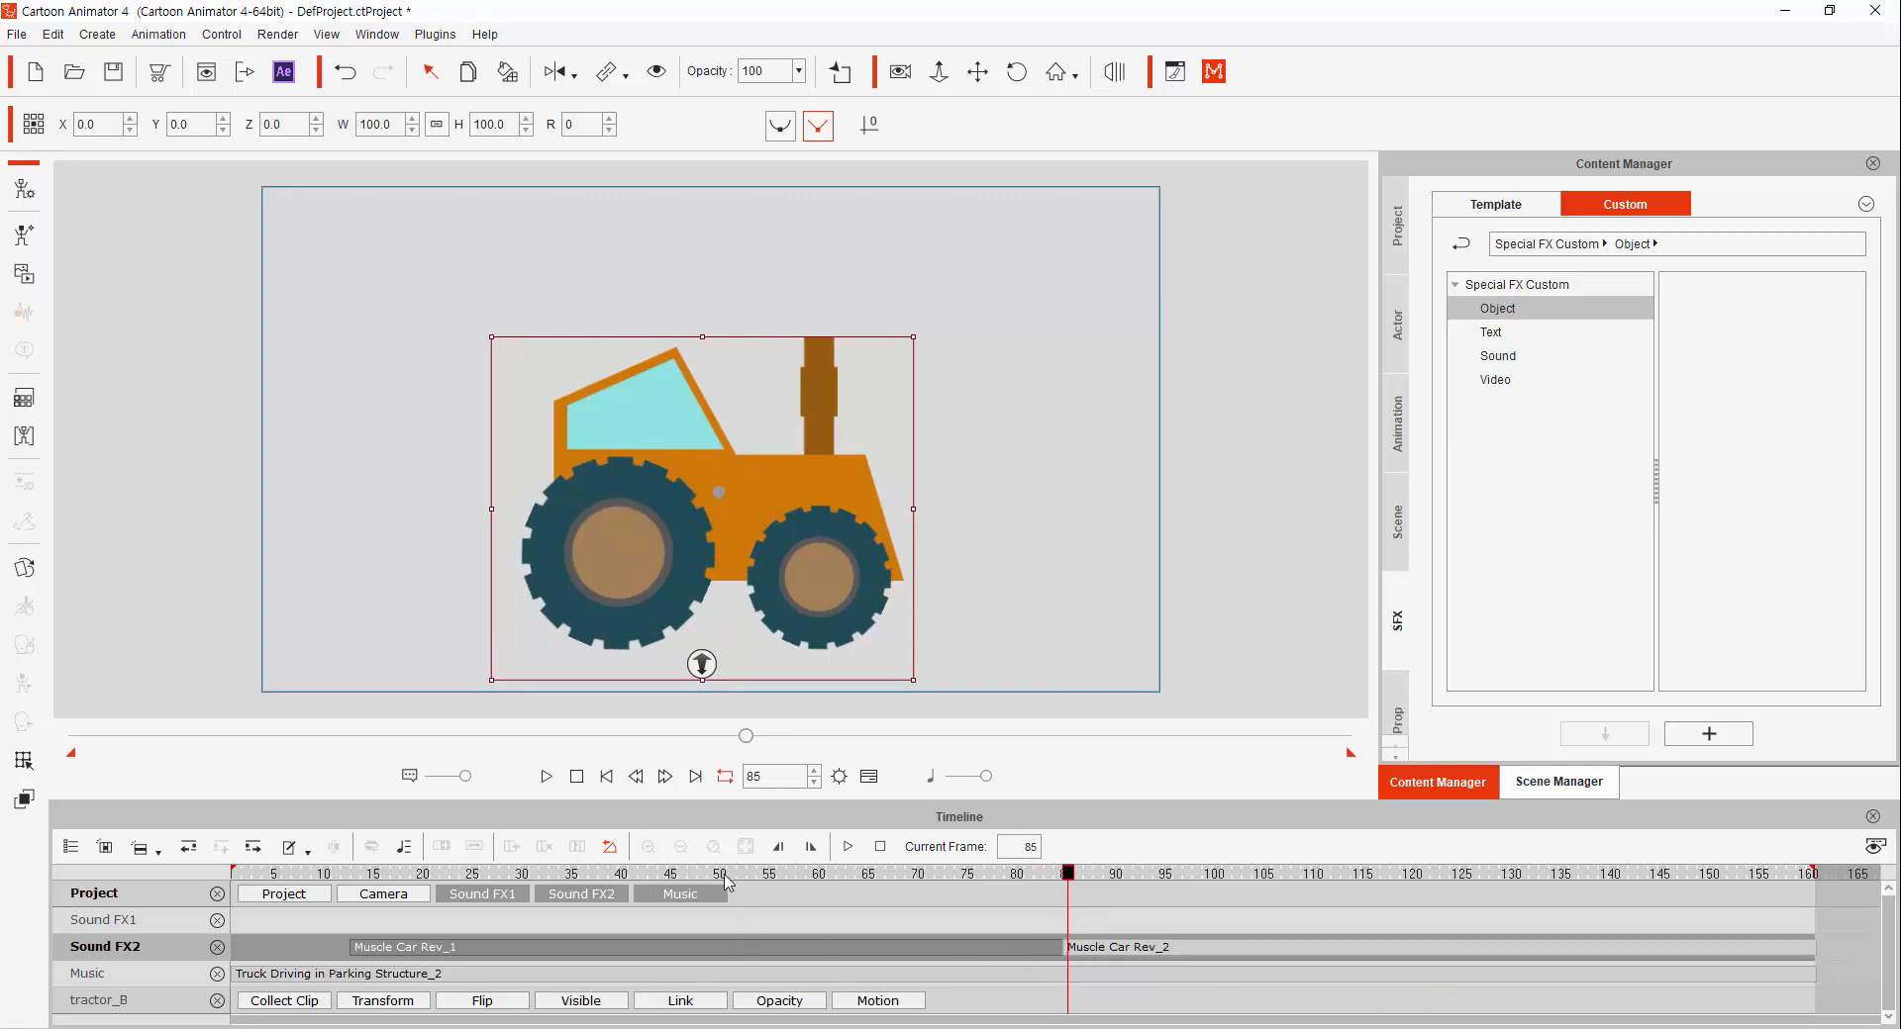
{"action": "left_click_drag", "start_coordinate": [703, 886], "coordinate": [677, 920]}
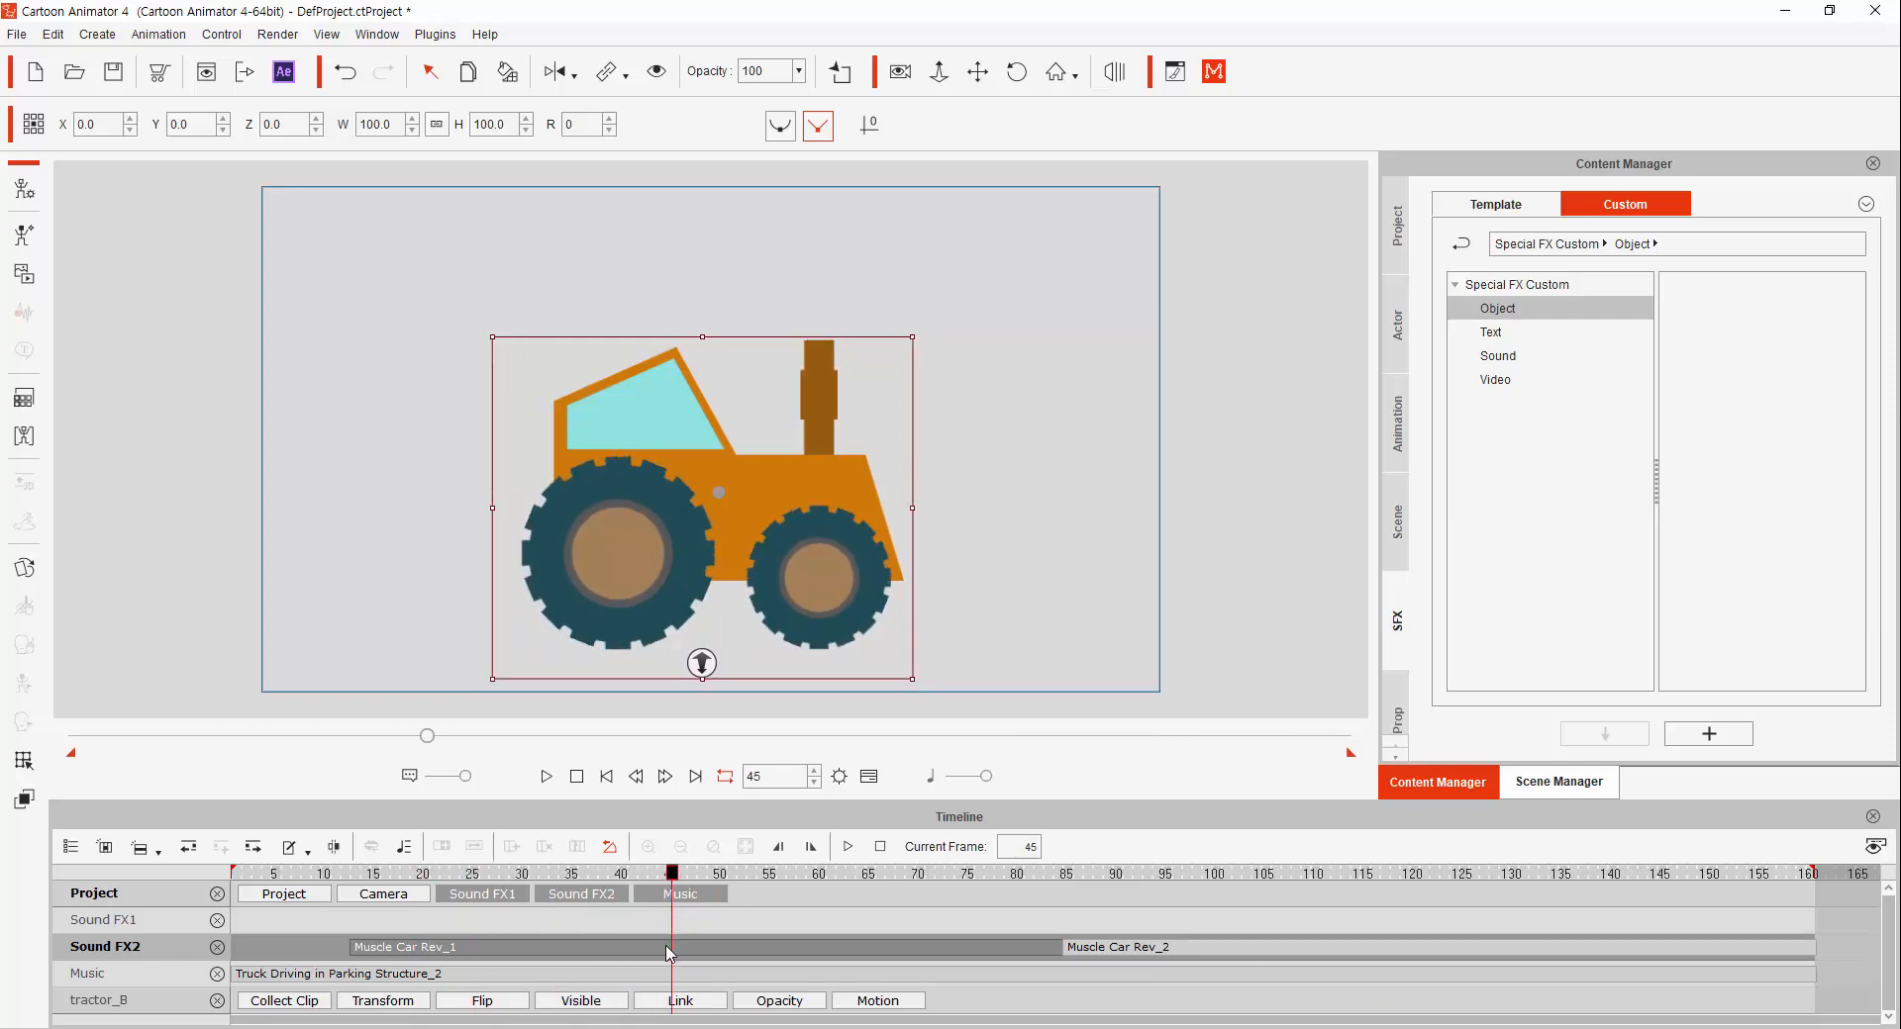
{"action": "left_click", "coordinate": [1181, 950]}
{"action": "left_click", "coordinate": [1019, 950]}
{"action": "left_click_drag", "start_coordinate": [762, 952], "coordinate": [672, 892]}
{"action": "left_click", "coordinate": [341, 848]}
- Delete the first and last pieces of the Muscle Car Rev clip, keeping only the middle piece
{"action": "left_click", "coordinate": [615, 952]}
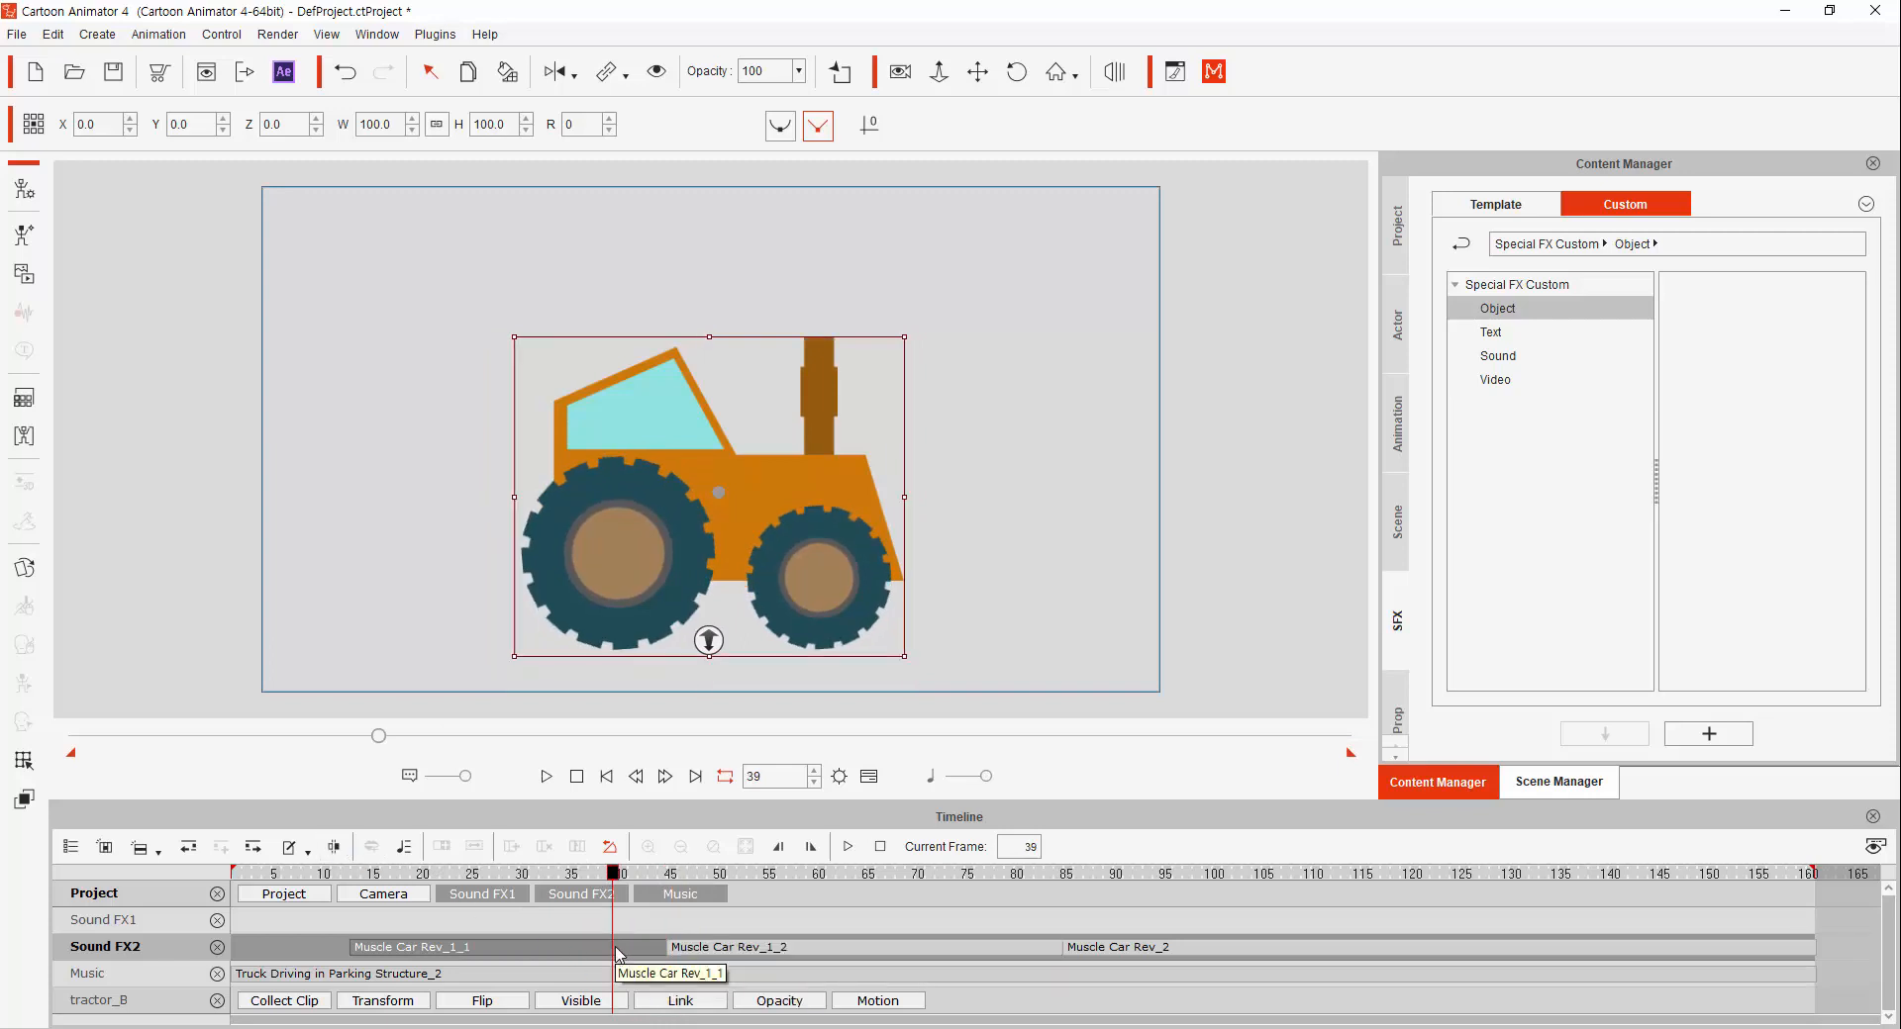
{"action": "key", "text": "Delete"}
{"action": "left_click", "coordinate": [1120, 948]}
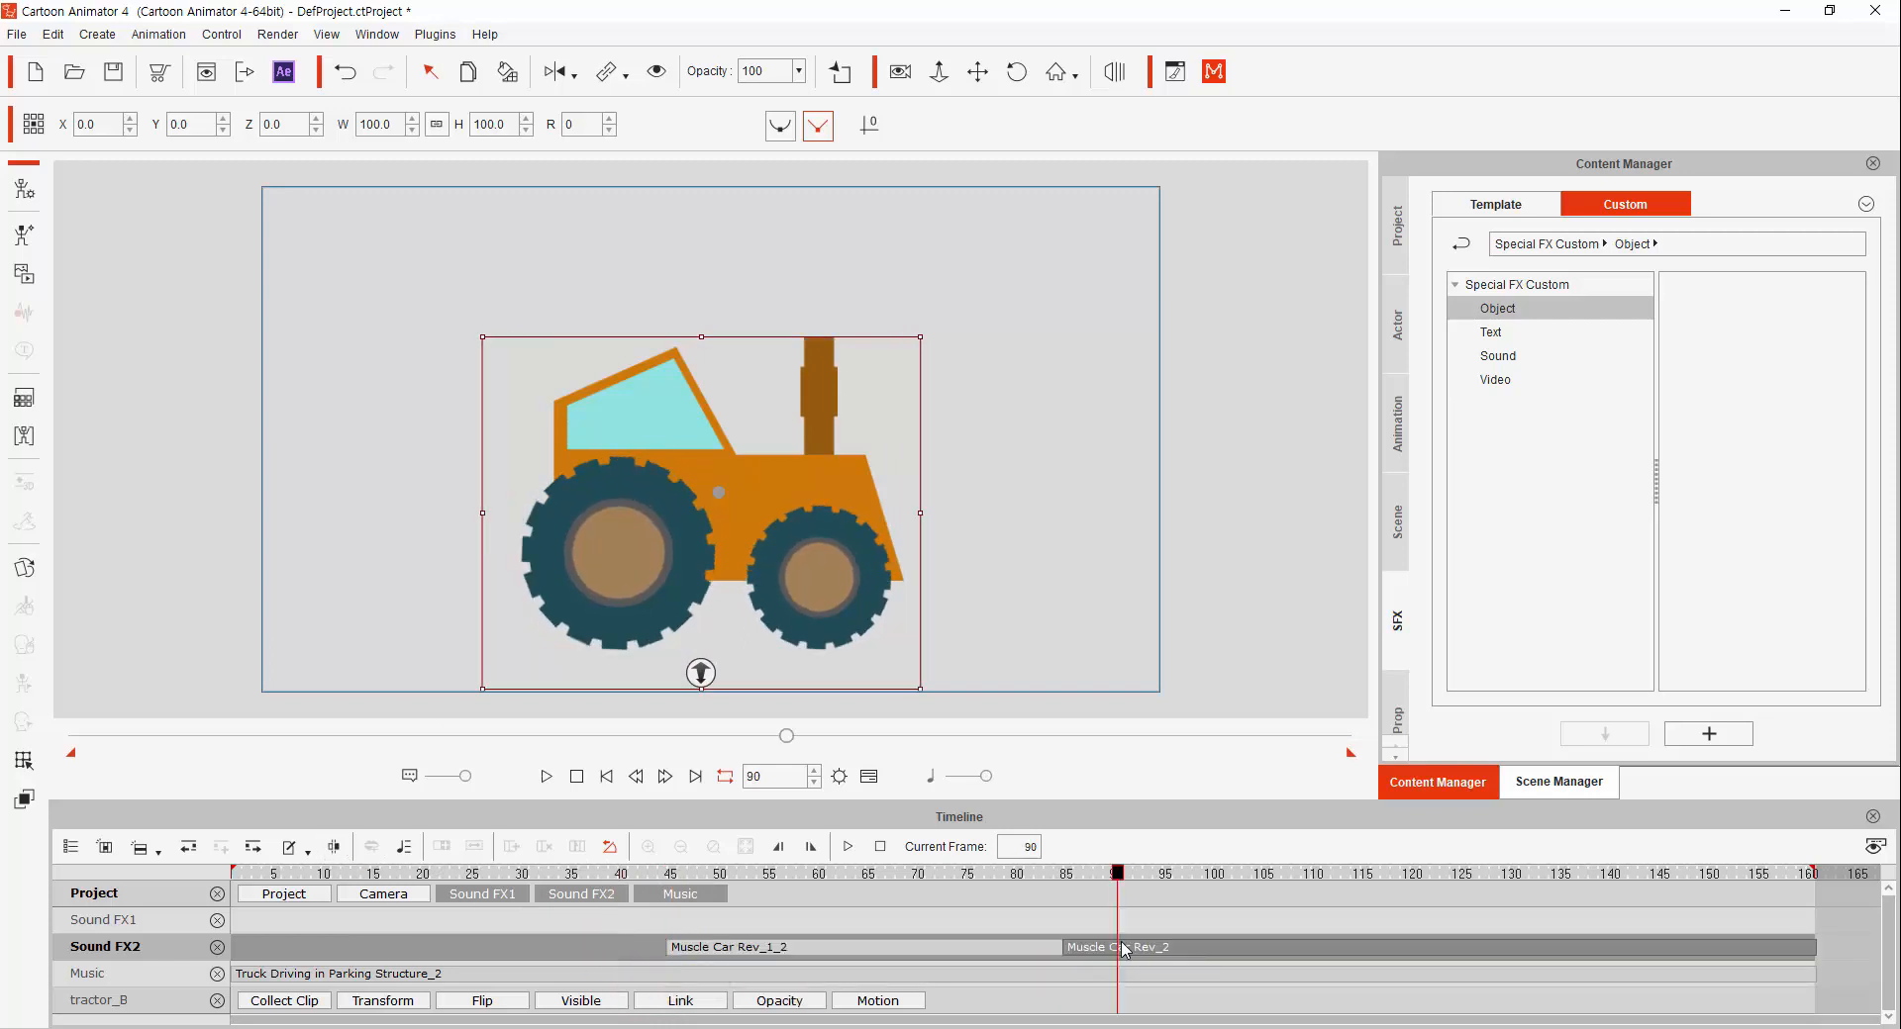
{"action": "key", "text": "Delete"}
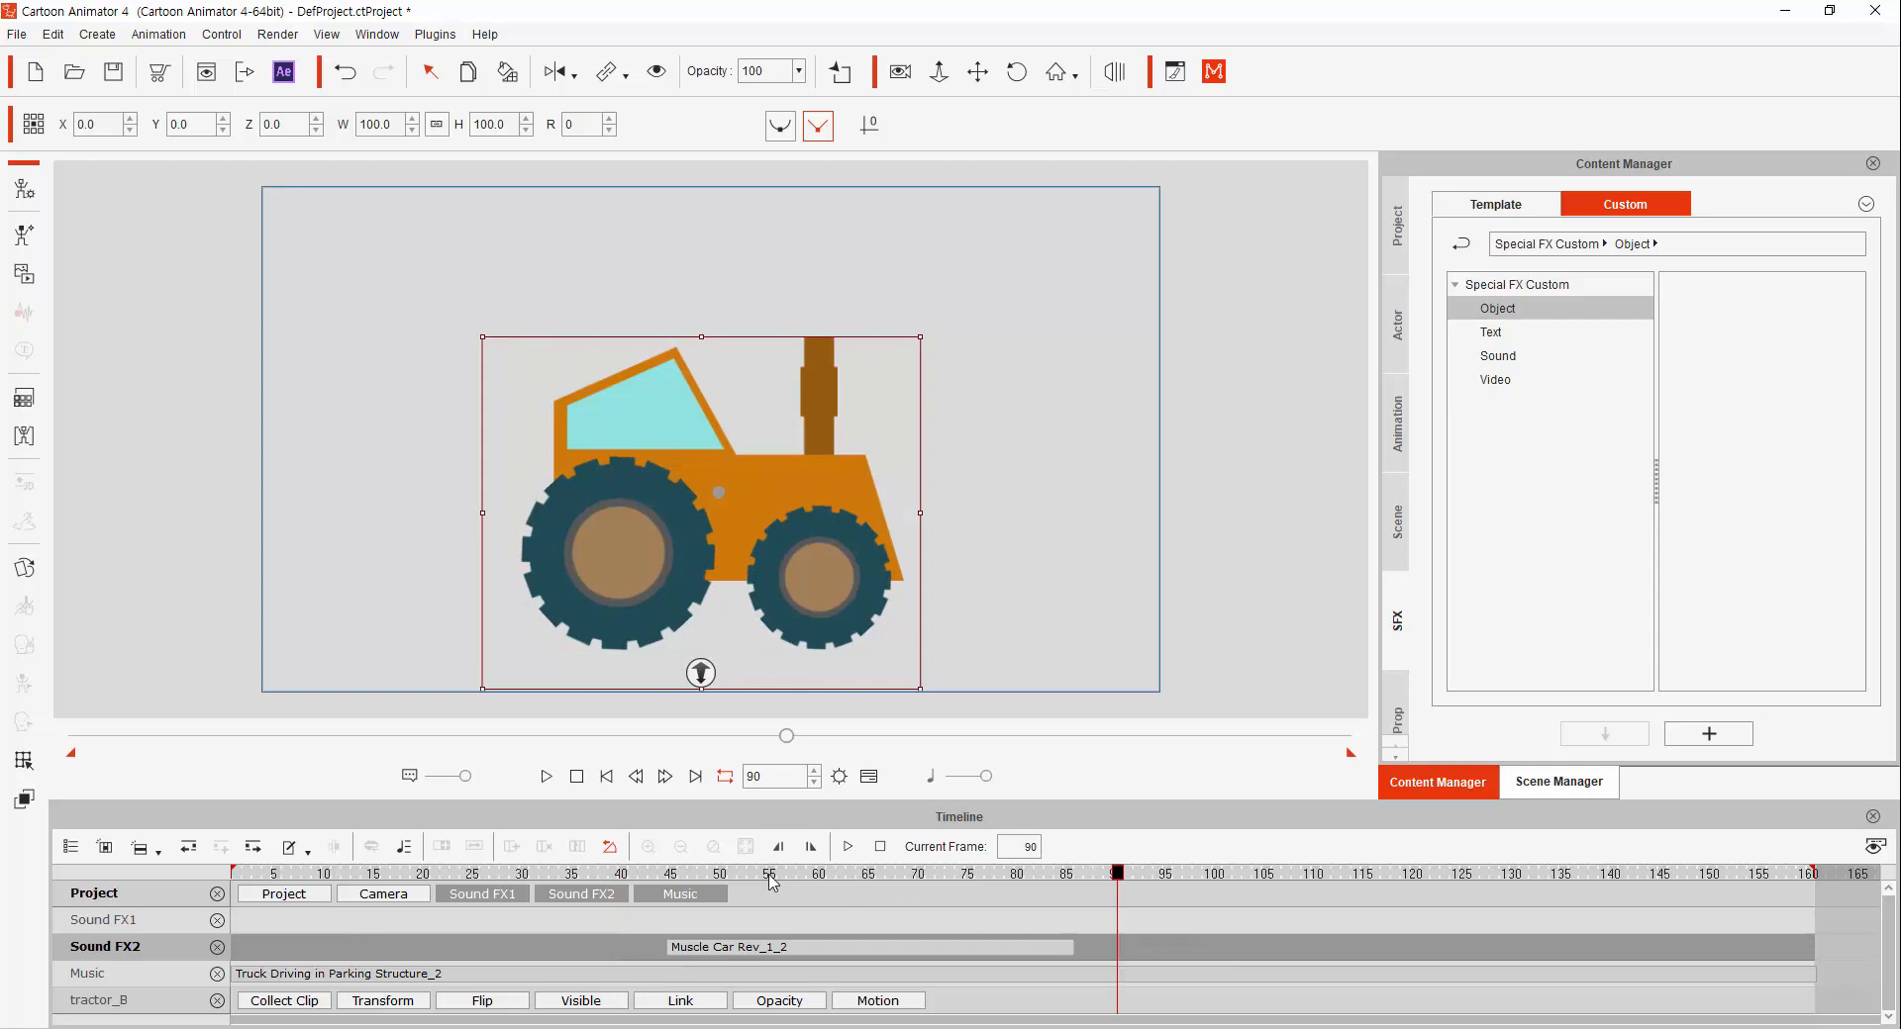
- Play the project from about frame 14 to listen to the remaining Muscle Car Rev piece
{"action": "left_click_drag", "start_coordinate": [772, 883], "coordinate": [364, 883]}
{"action": "key", "text": "space"}
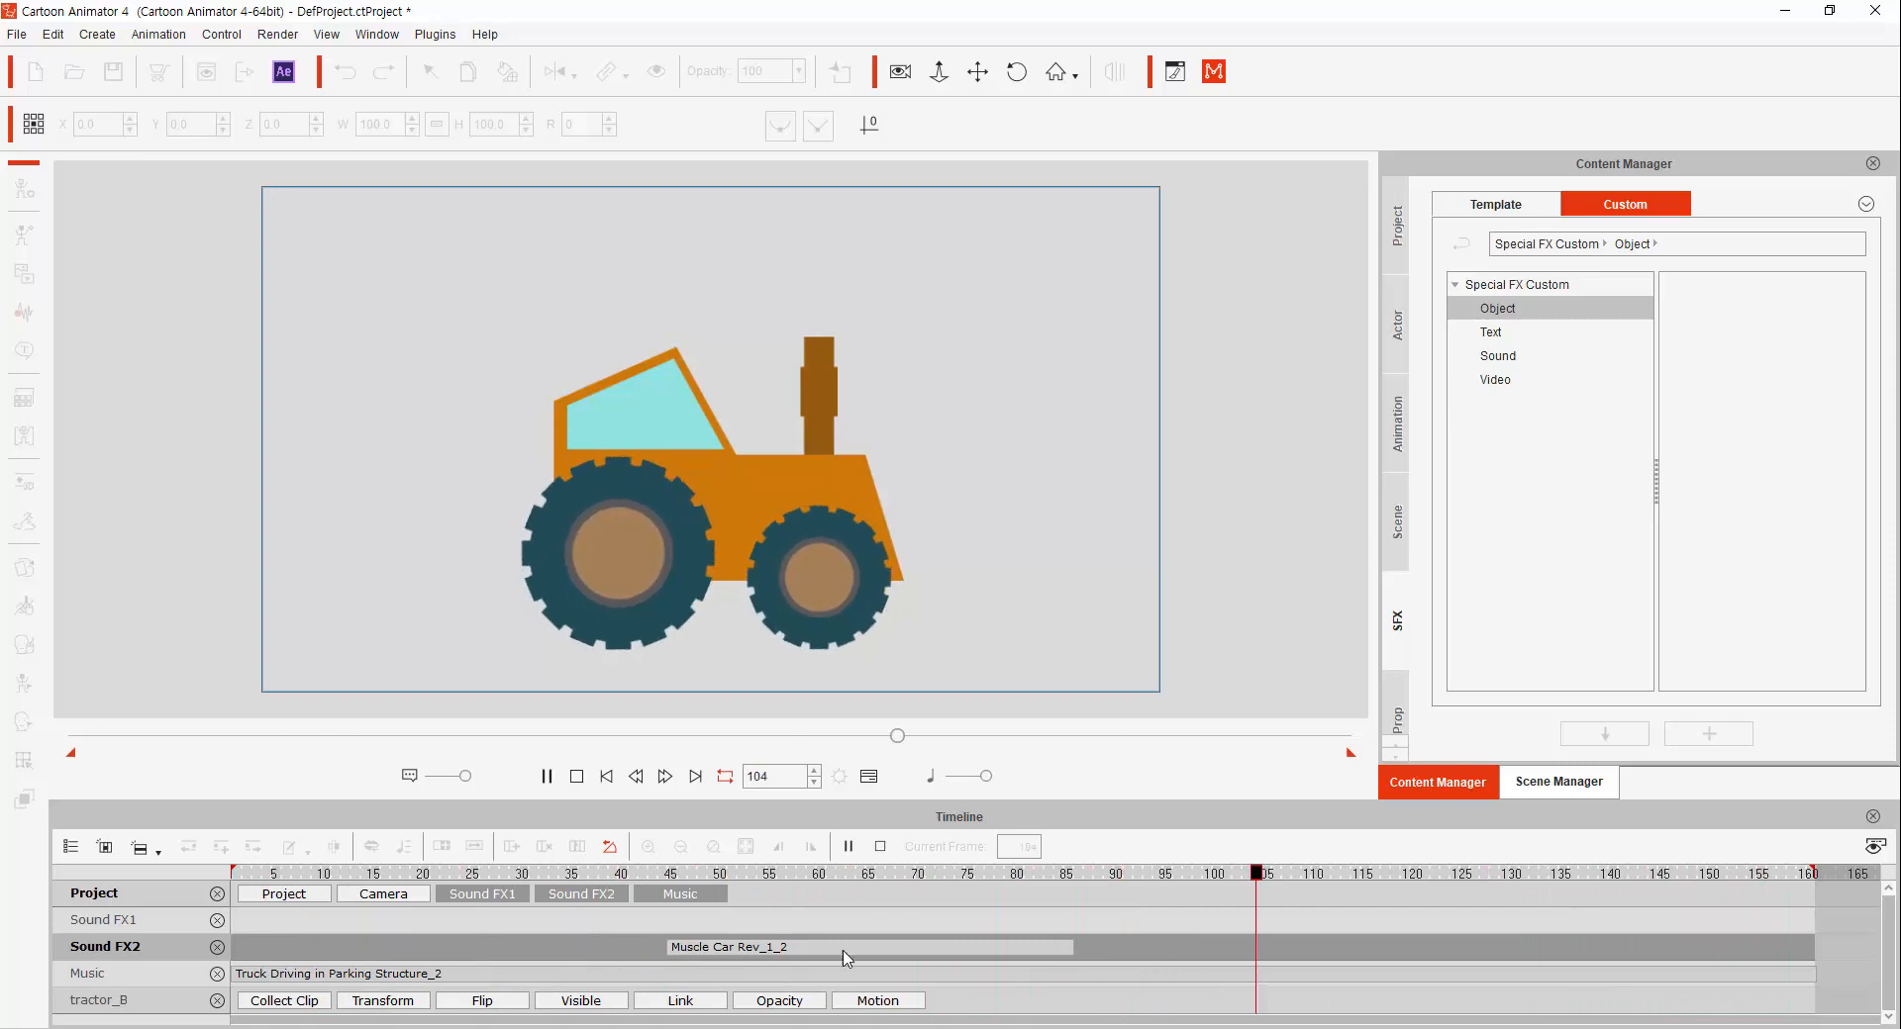
{"action": "left_click", "coordinate": [801, 956]}
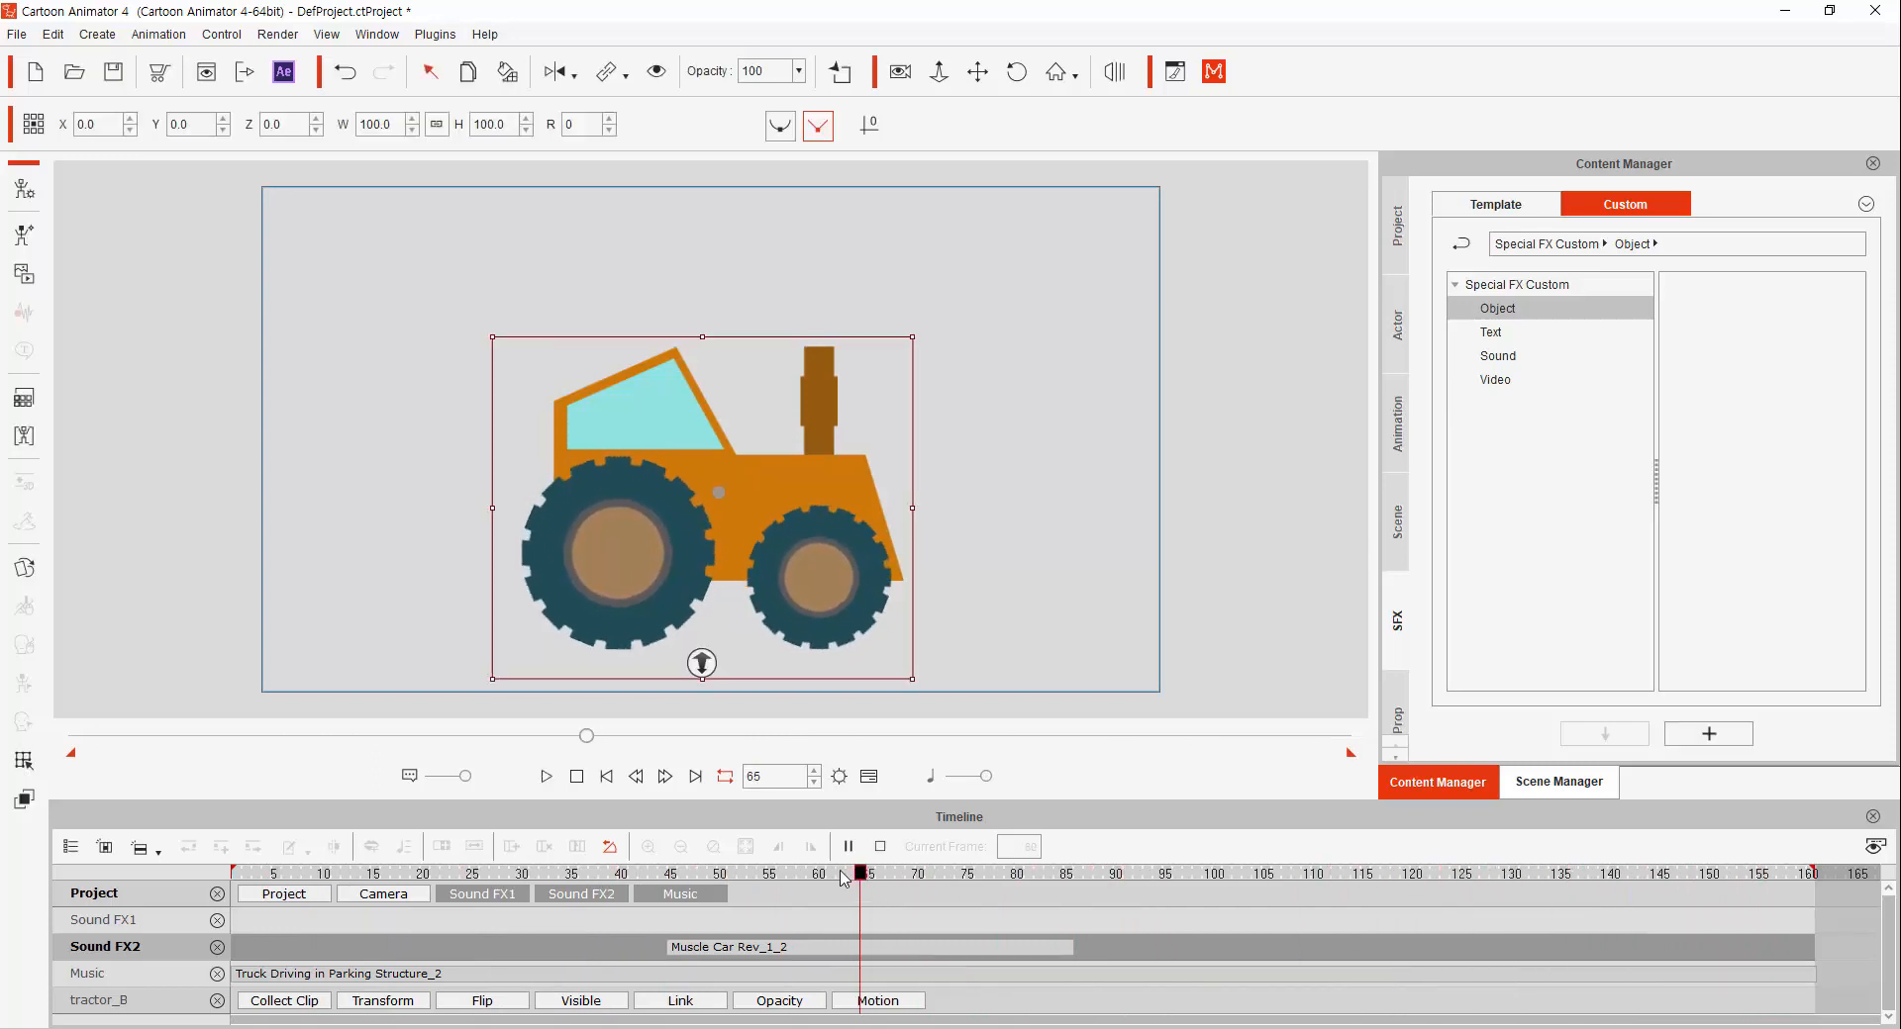
- Copy the remaining Muscle Car Rev piece and paste it onto the Sound FX2 track at frame 105
{"action": "left_click", "coordinate": [903, 957]}
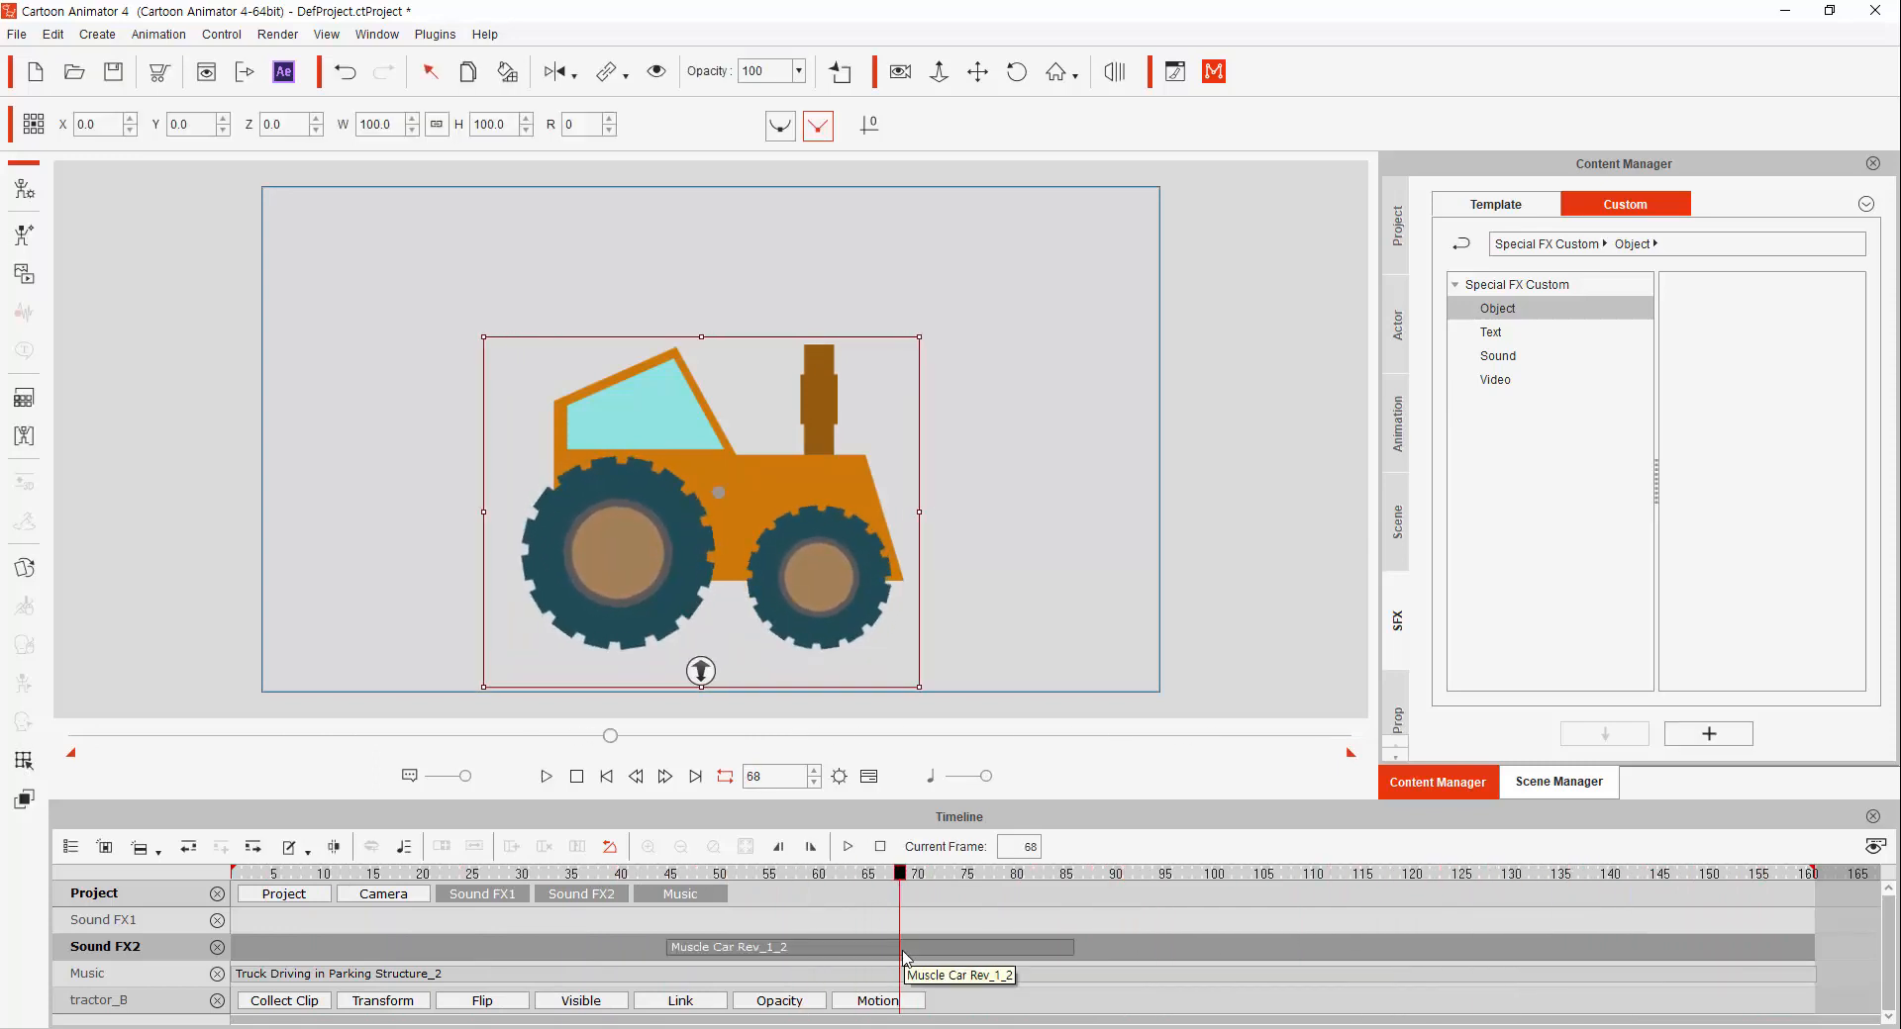
{"action": "right_click", "coordinate": [840, 951]}
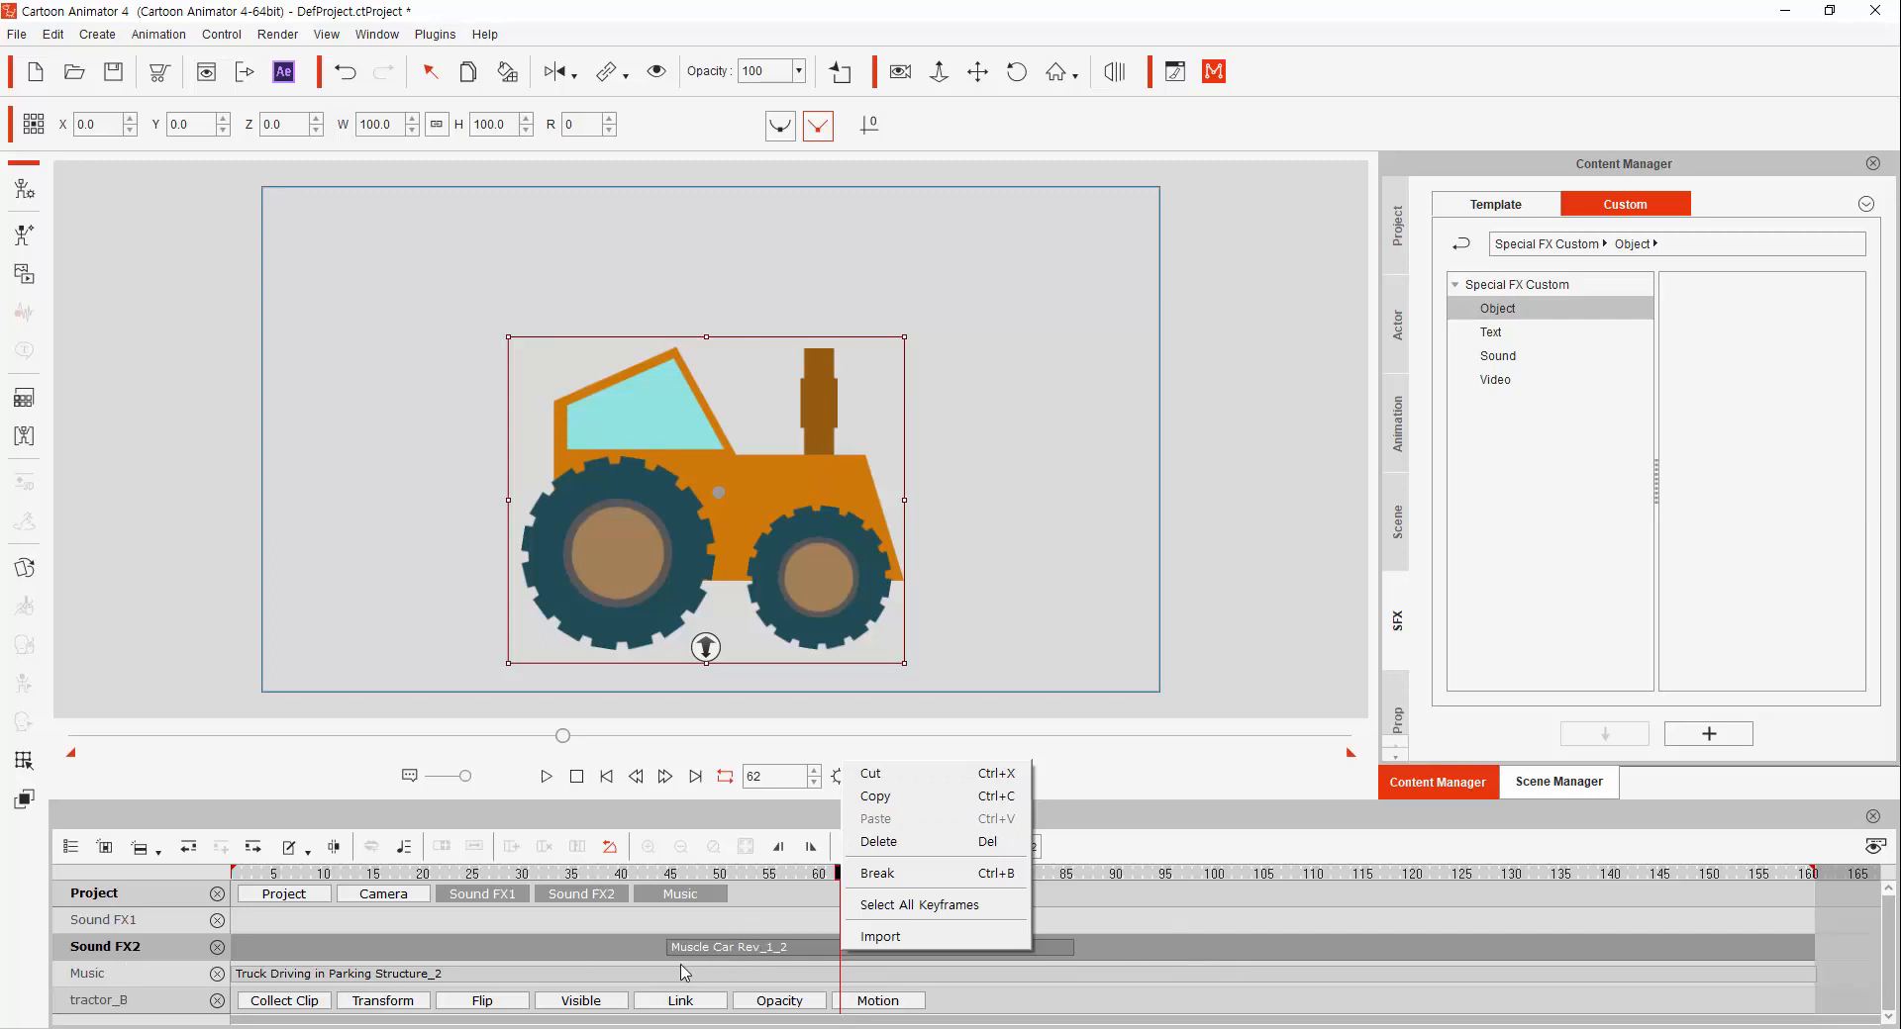
{"action": "left_click", "coordinate": [871, 797]}
{"action": "left_click", "coordinate": [1255, 875]}
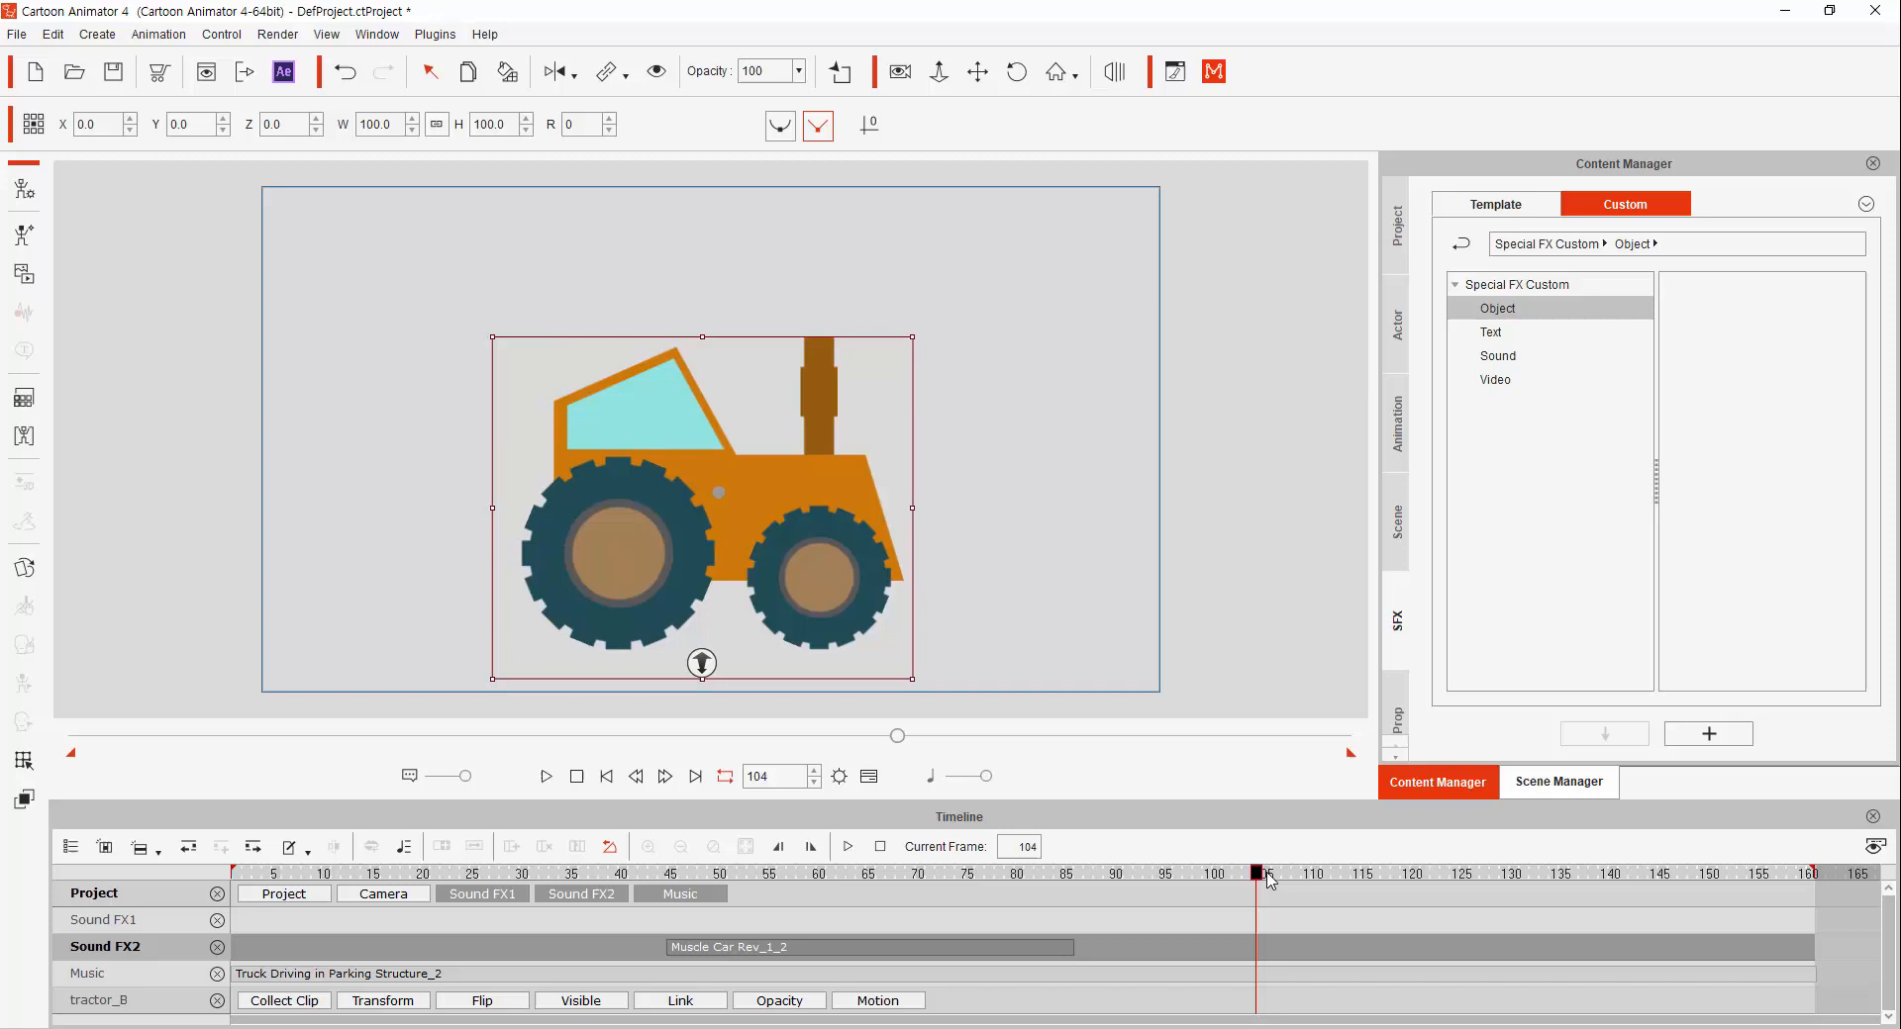
{"action": "right_click", "coordinate": [1273, 959]}
{"action": "left_click", "coordinate": [1363, 831]}
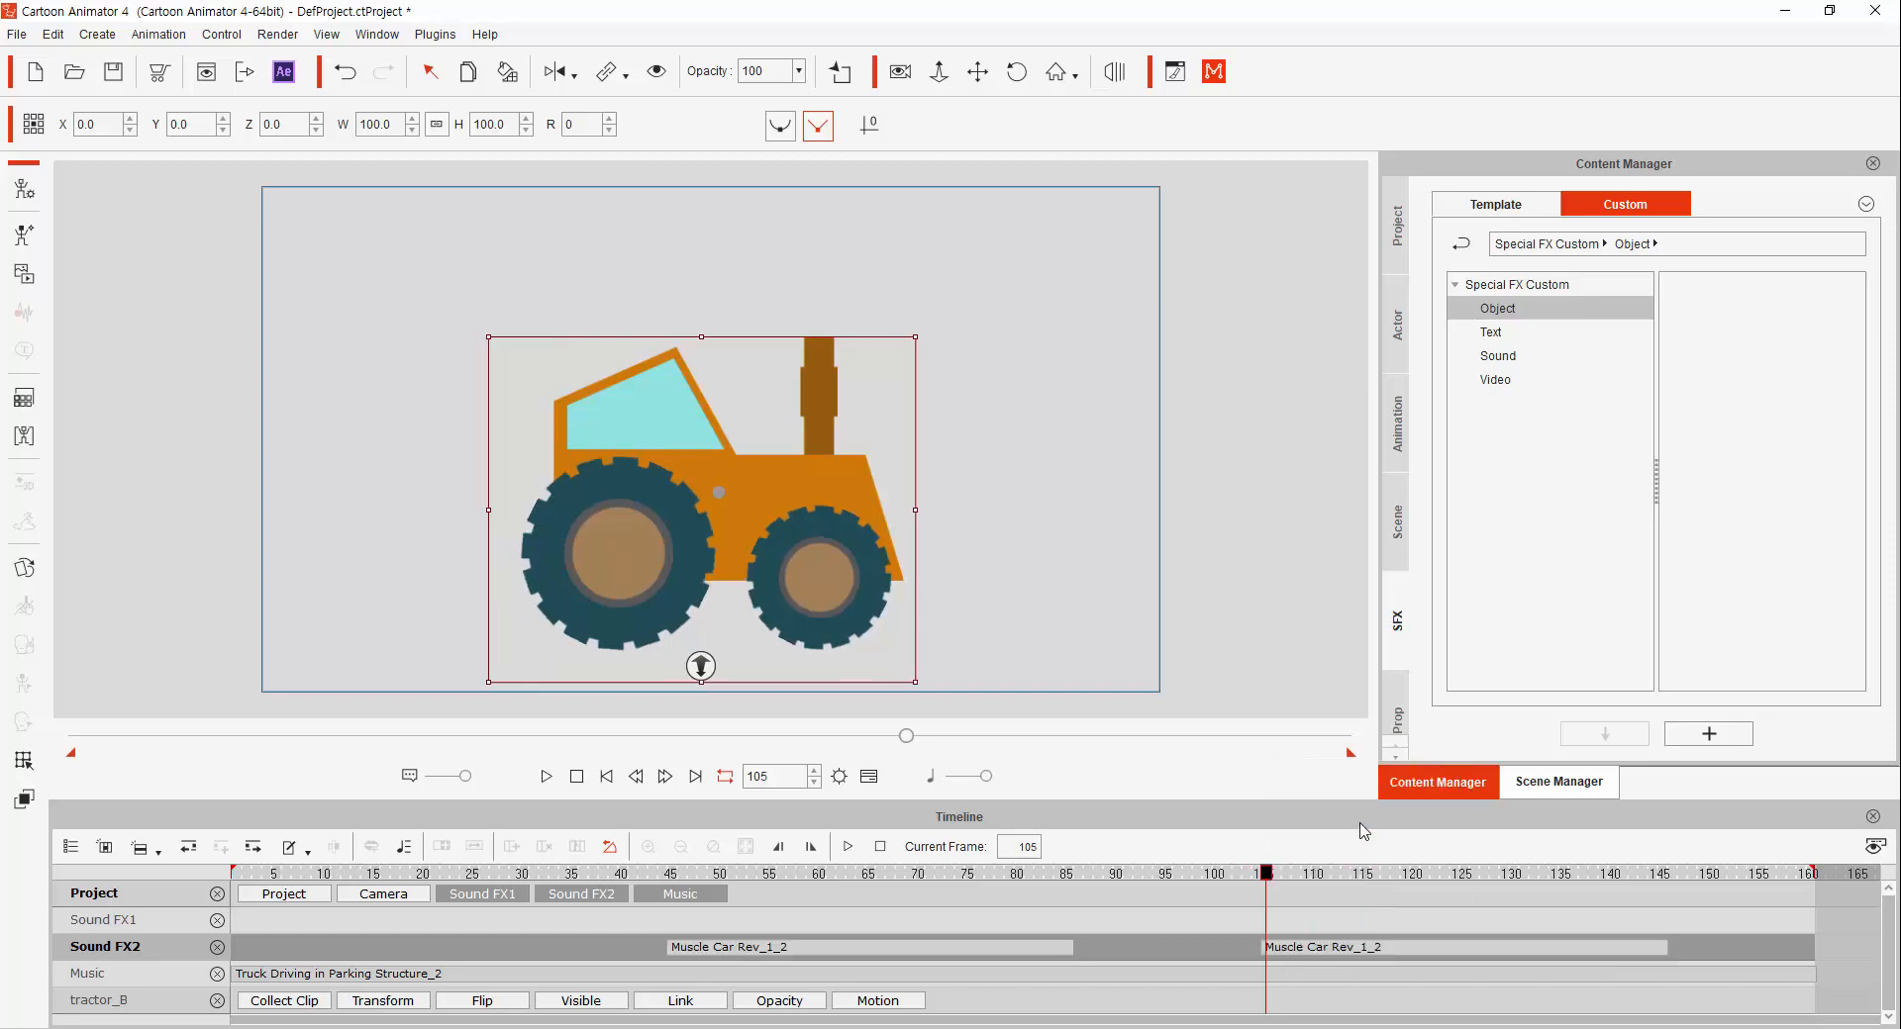
- Play the project and move the pasted Muscle Car Rev clip to start at about frame 99
{"action": "key", "text": "space"}
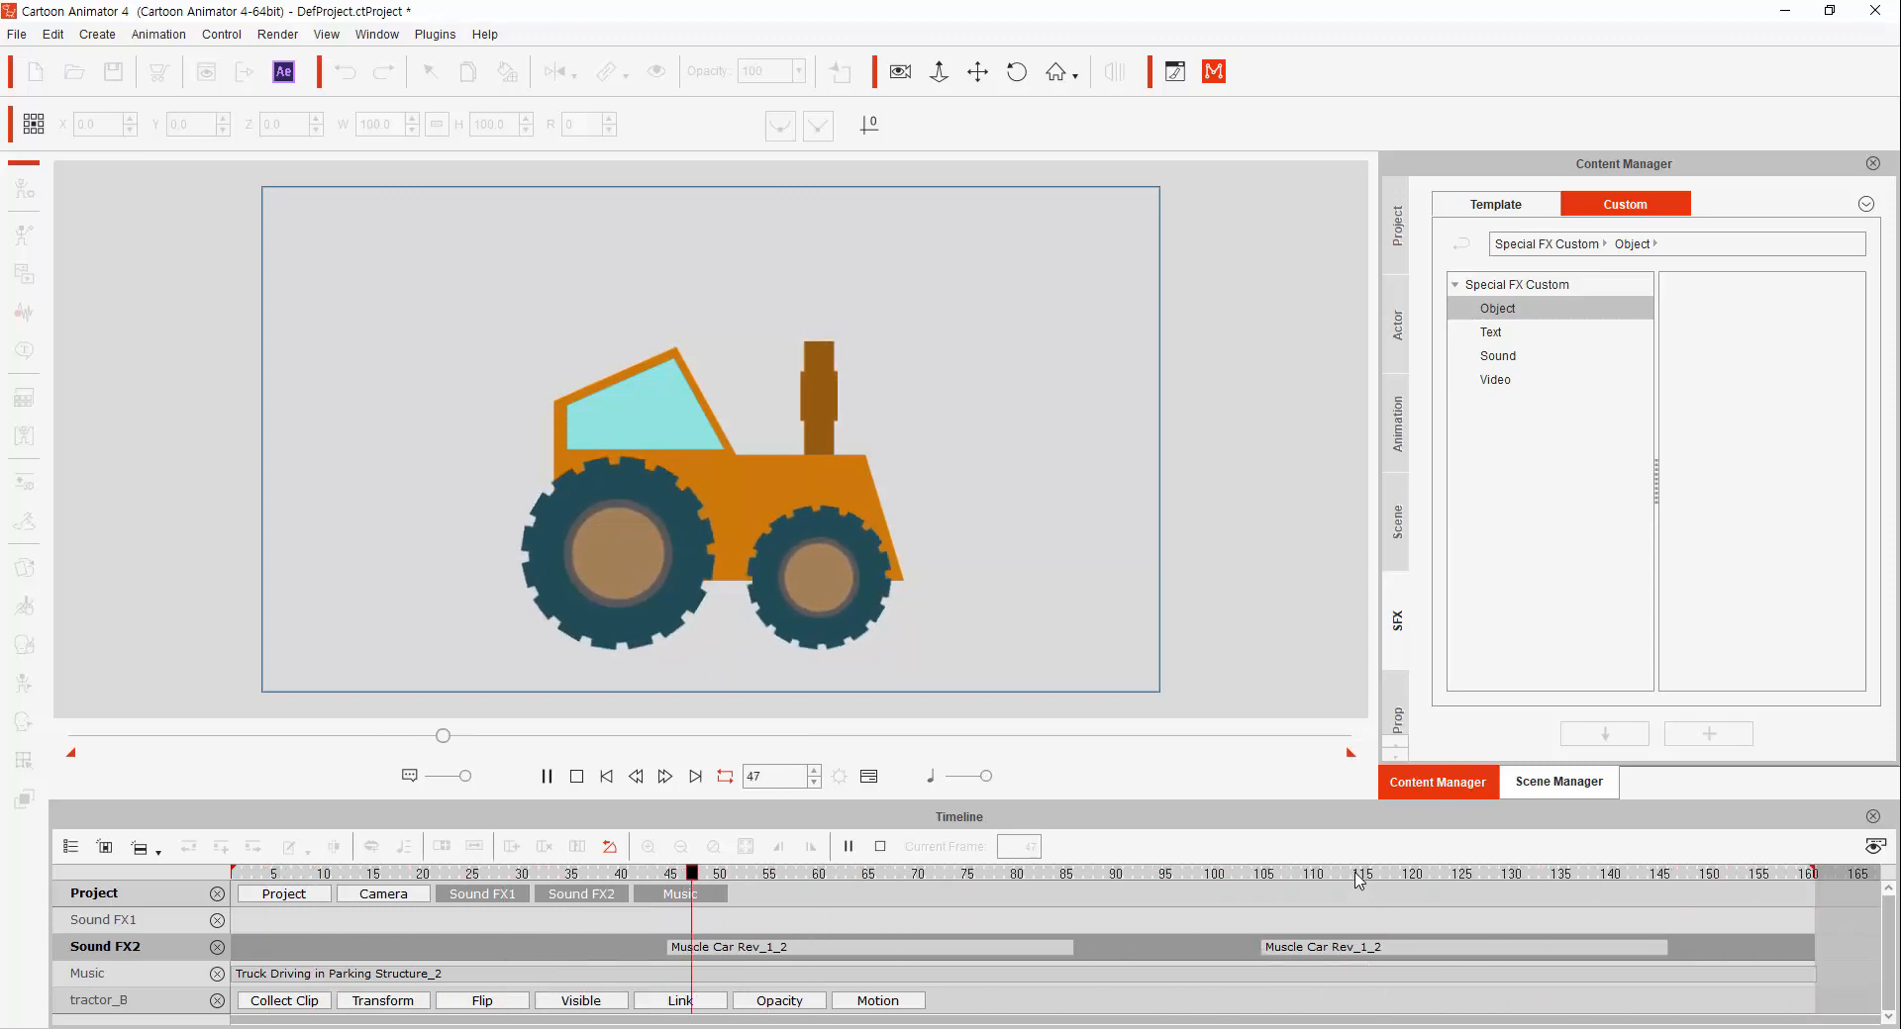
{"action": "left_click", "coordinate": [1304, 873]}
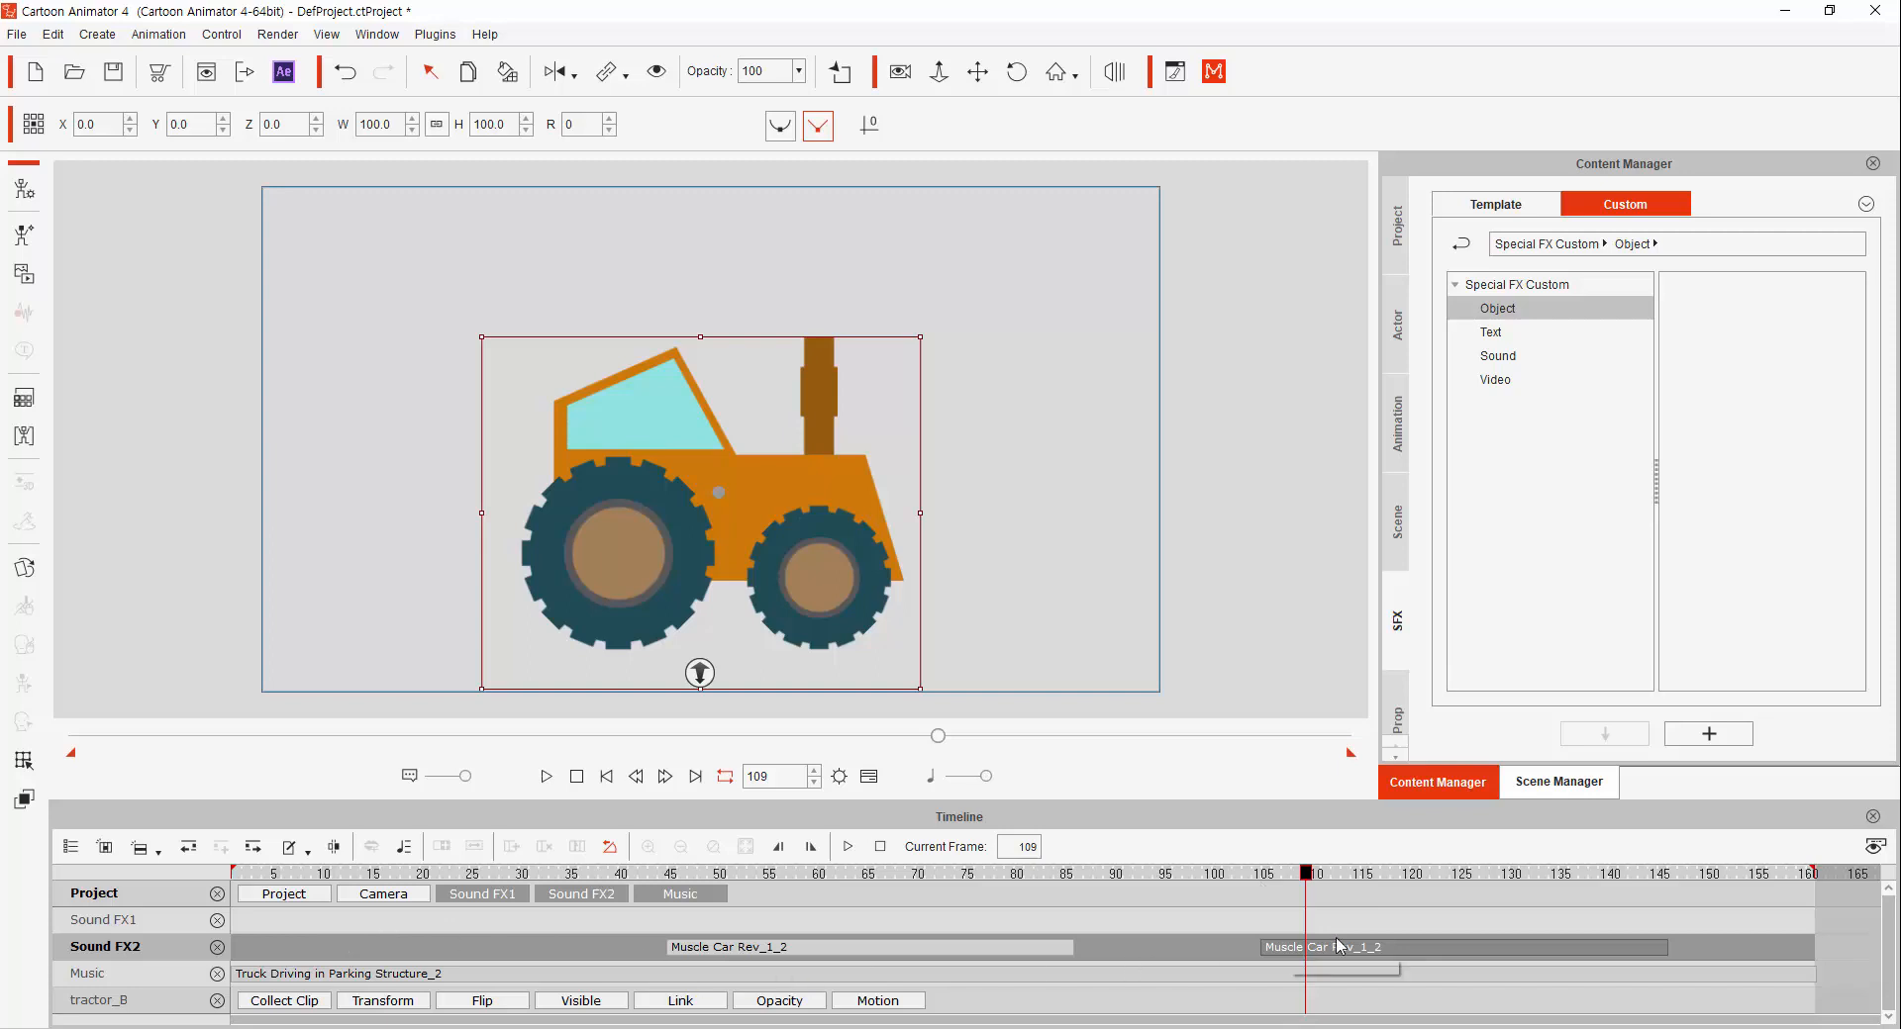
{"action": "left_click_drag", "start_coordinate": [1352, 952], "coordinate": [1287, 965]}
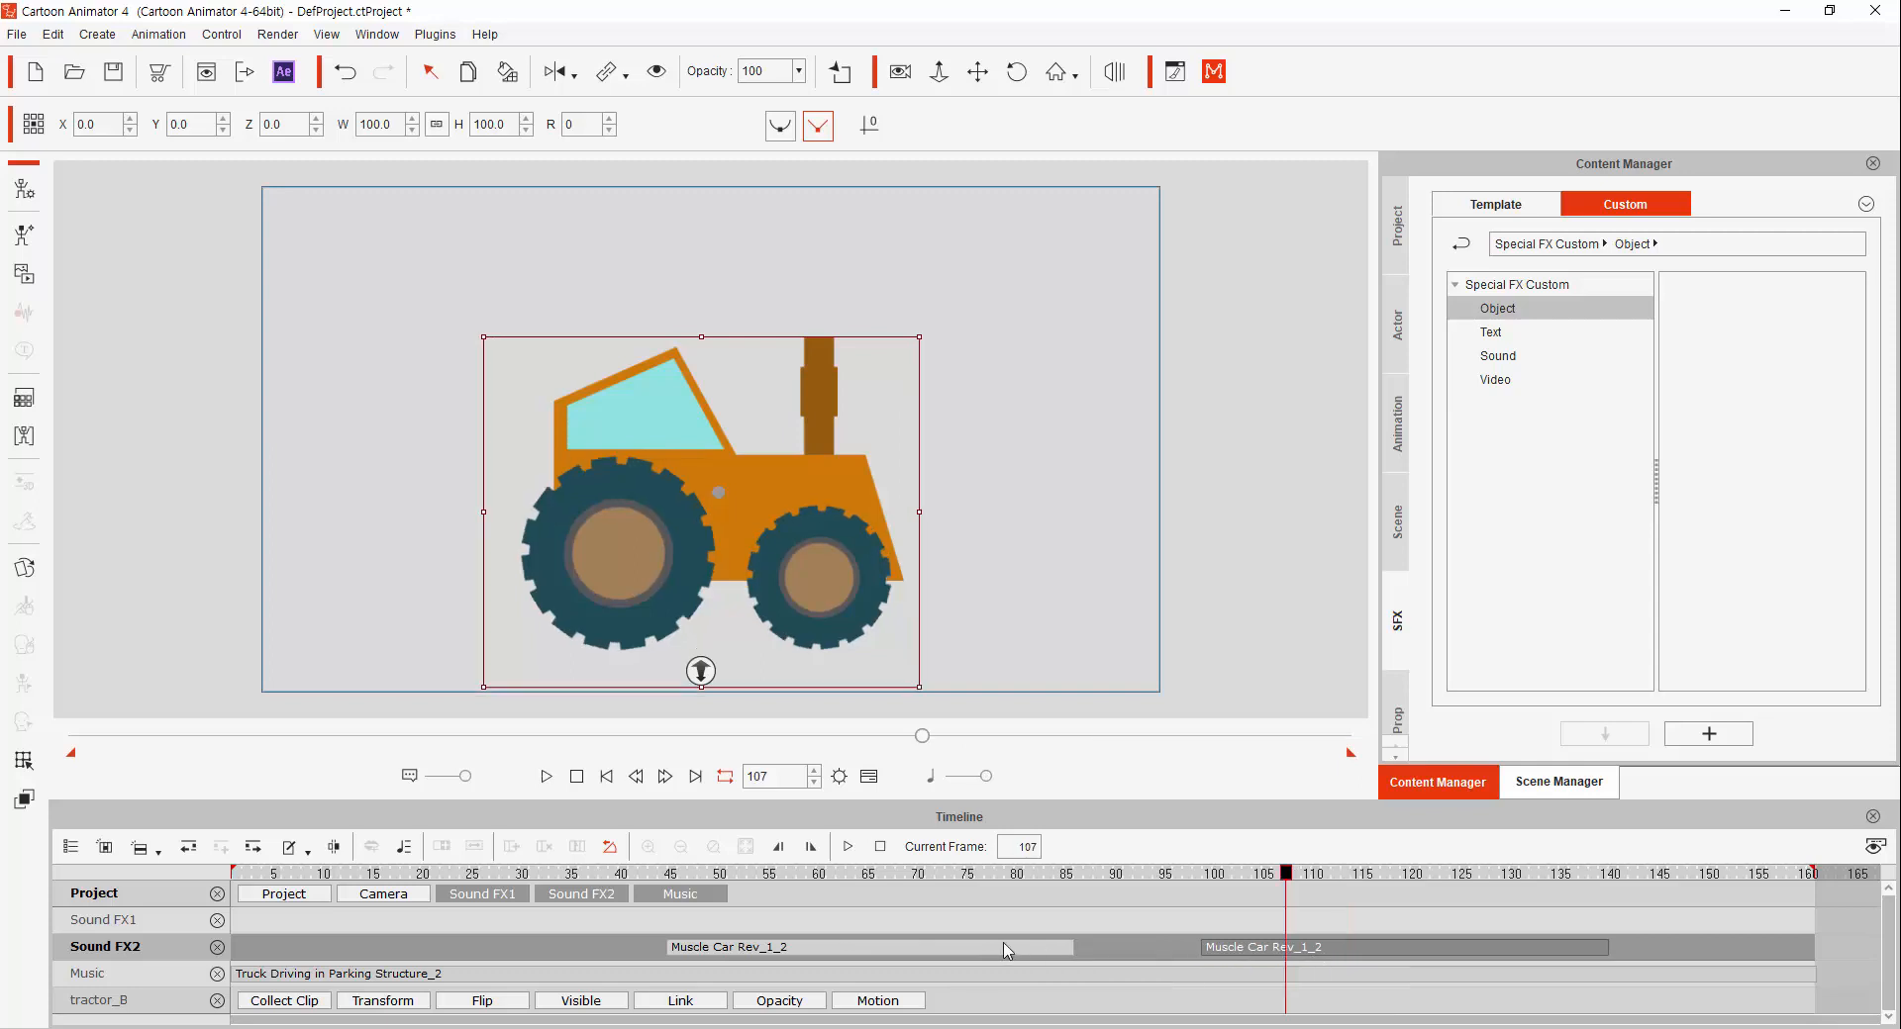
- Open the Sound Modifier for the Truck Driving in Parking Structure clip on the Music track, view its settings and close it
{"action": "left_click", "coordinate": [155, 925]}
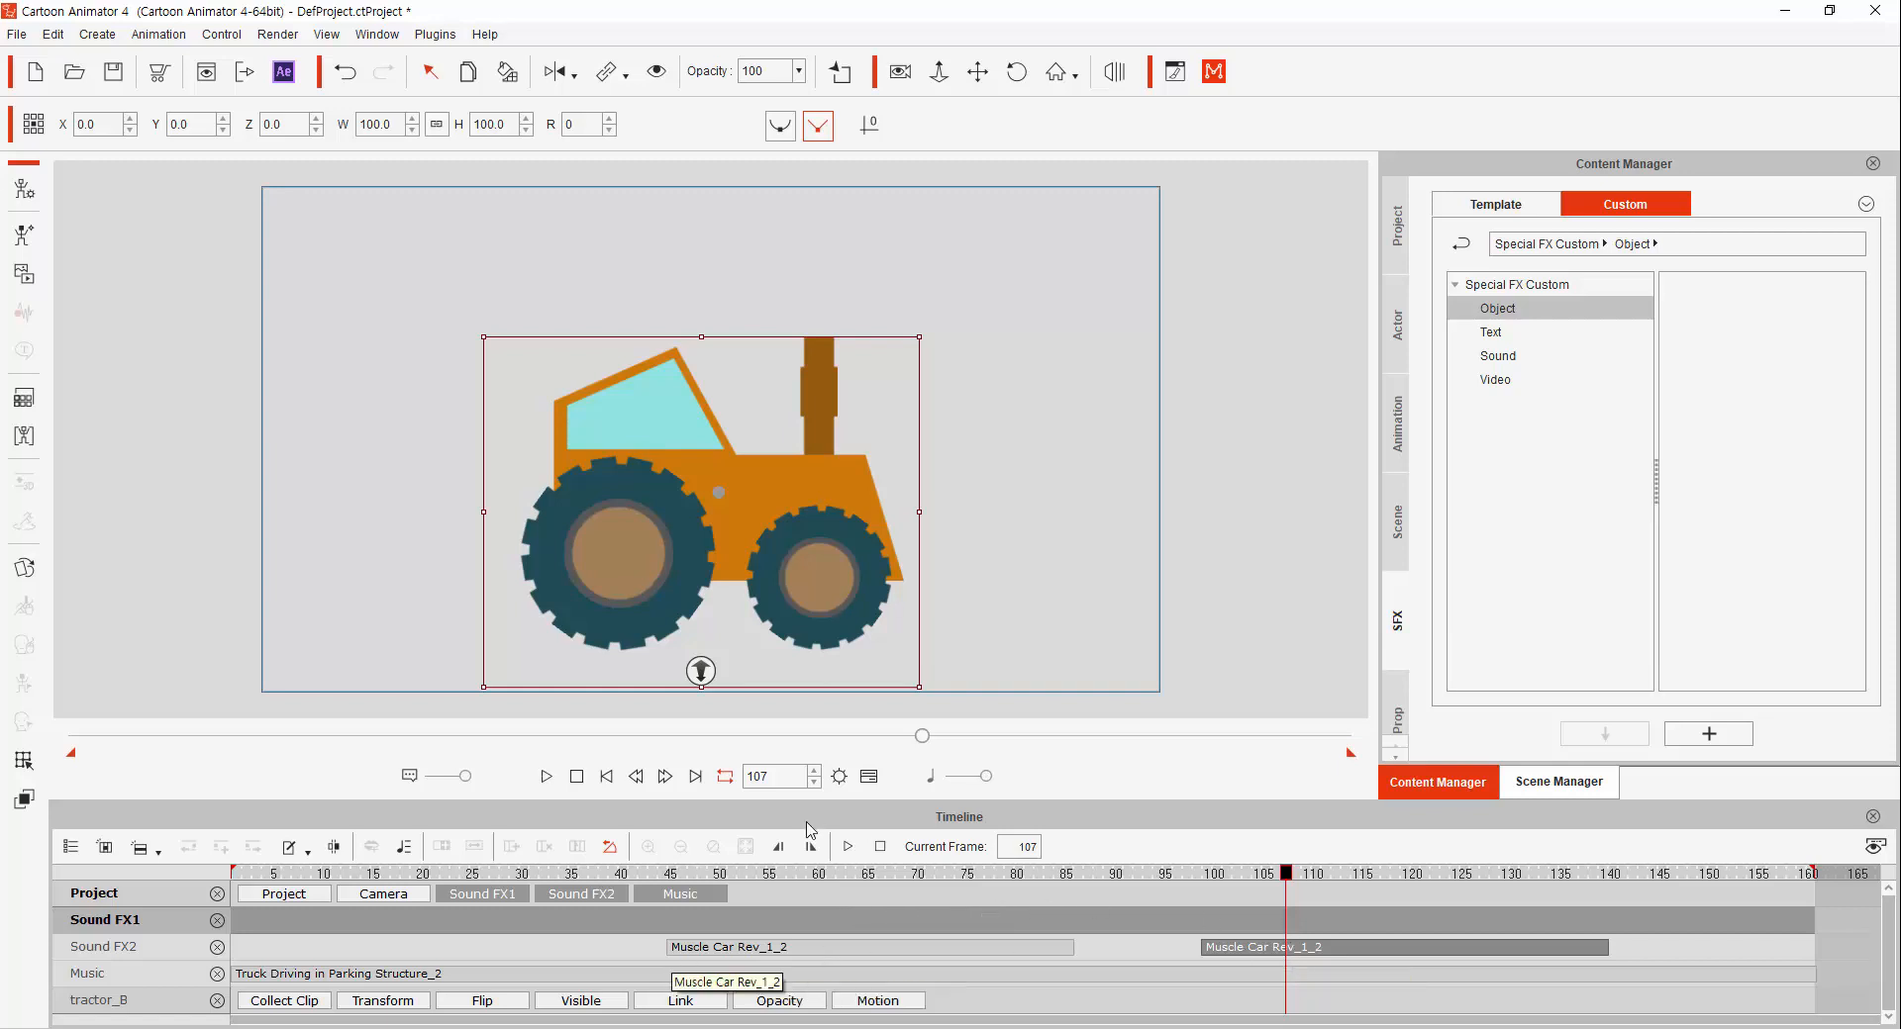
{"action": "left_click", "coordinate": [814, 980]}
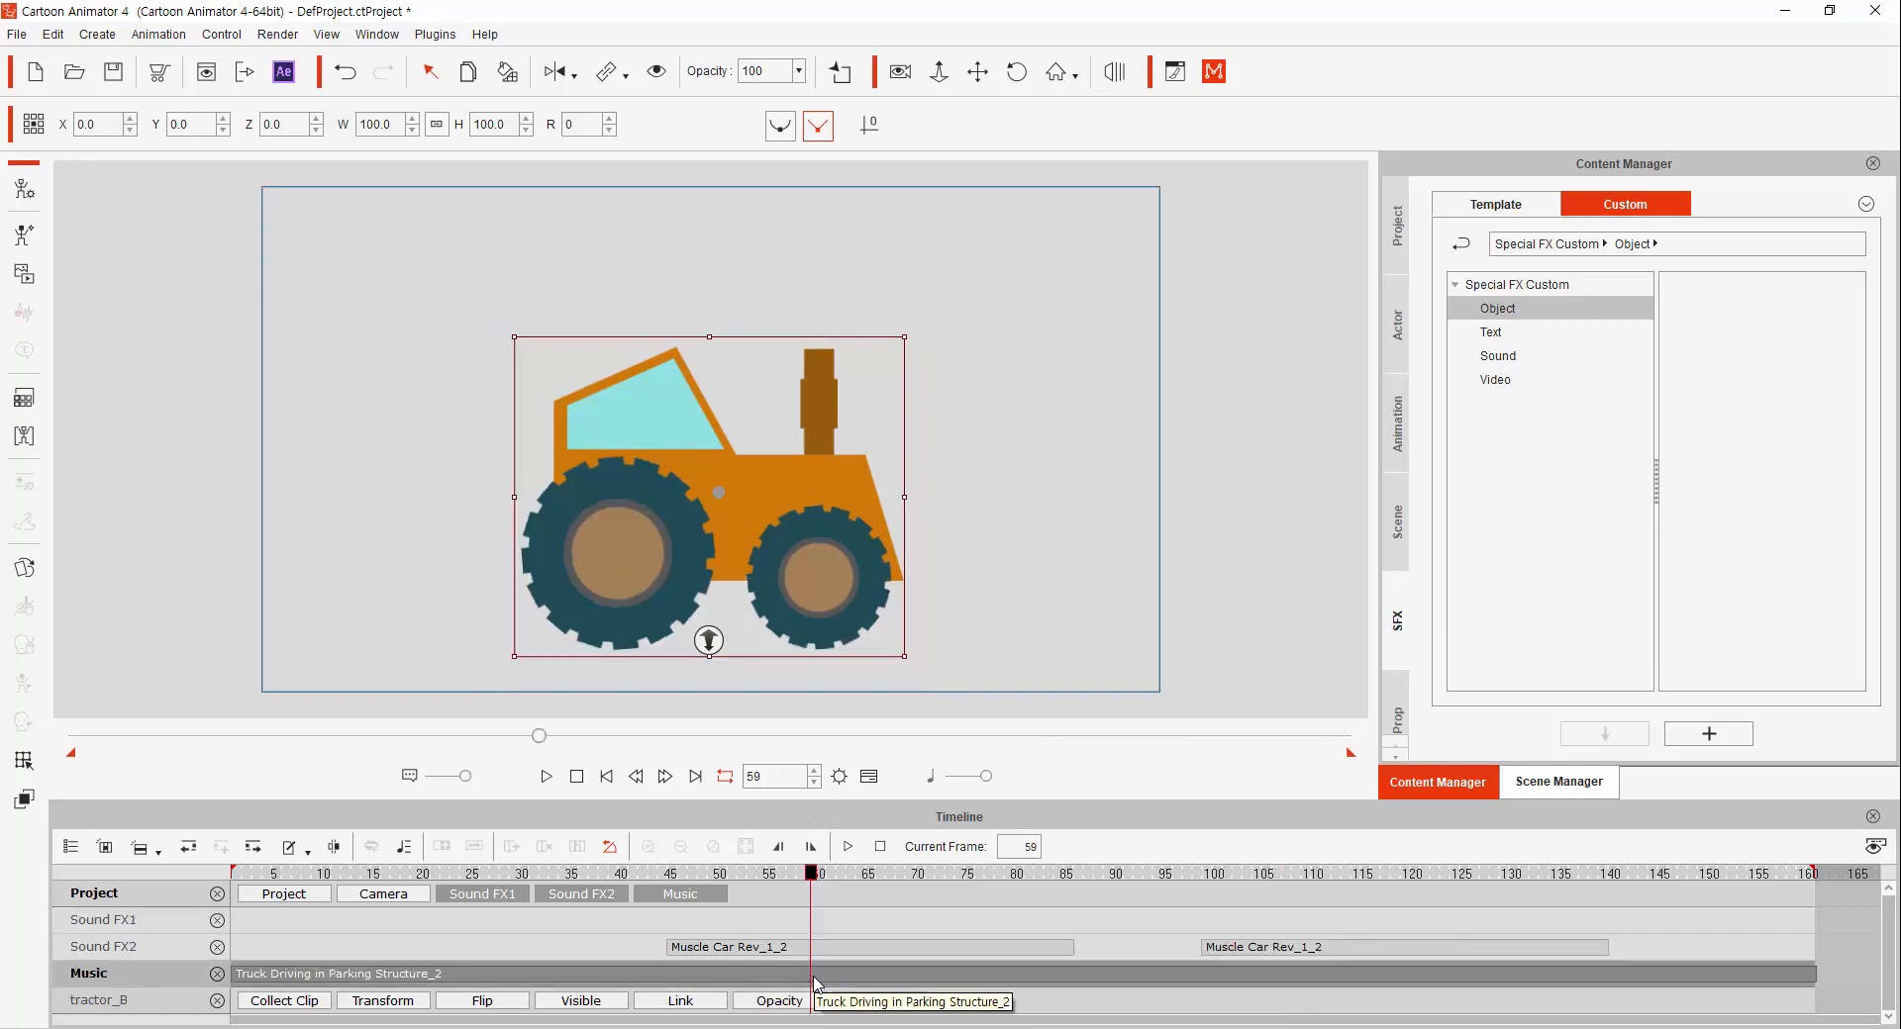
{"action": "right_click", "coordinate": [817, 984]}
{"action": "double_click", "coordinate": [792, 980]}
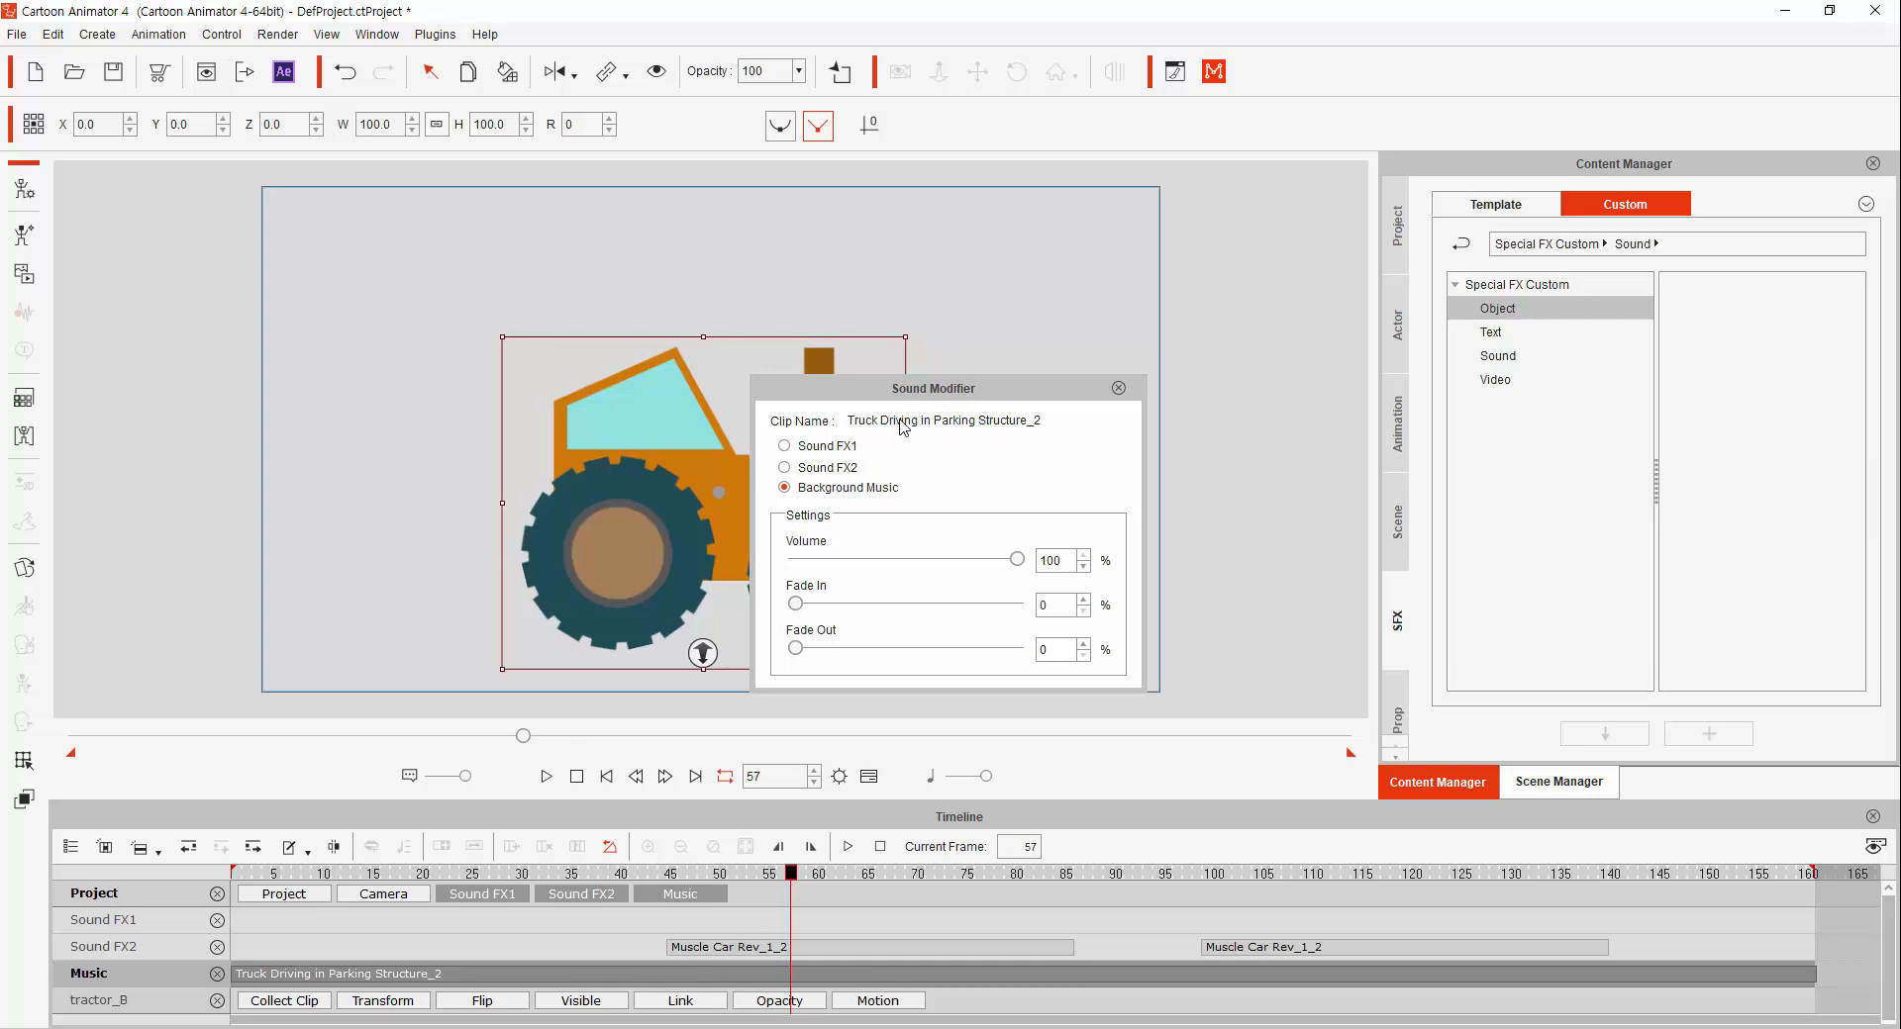
{"action": "left_click_drag", "start_coordinate": [1031, 402], "coordinate": [1087, 381]}
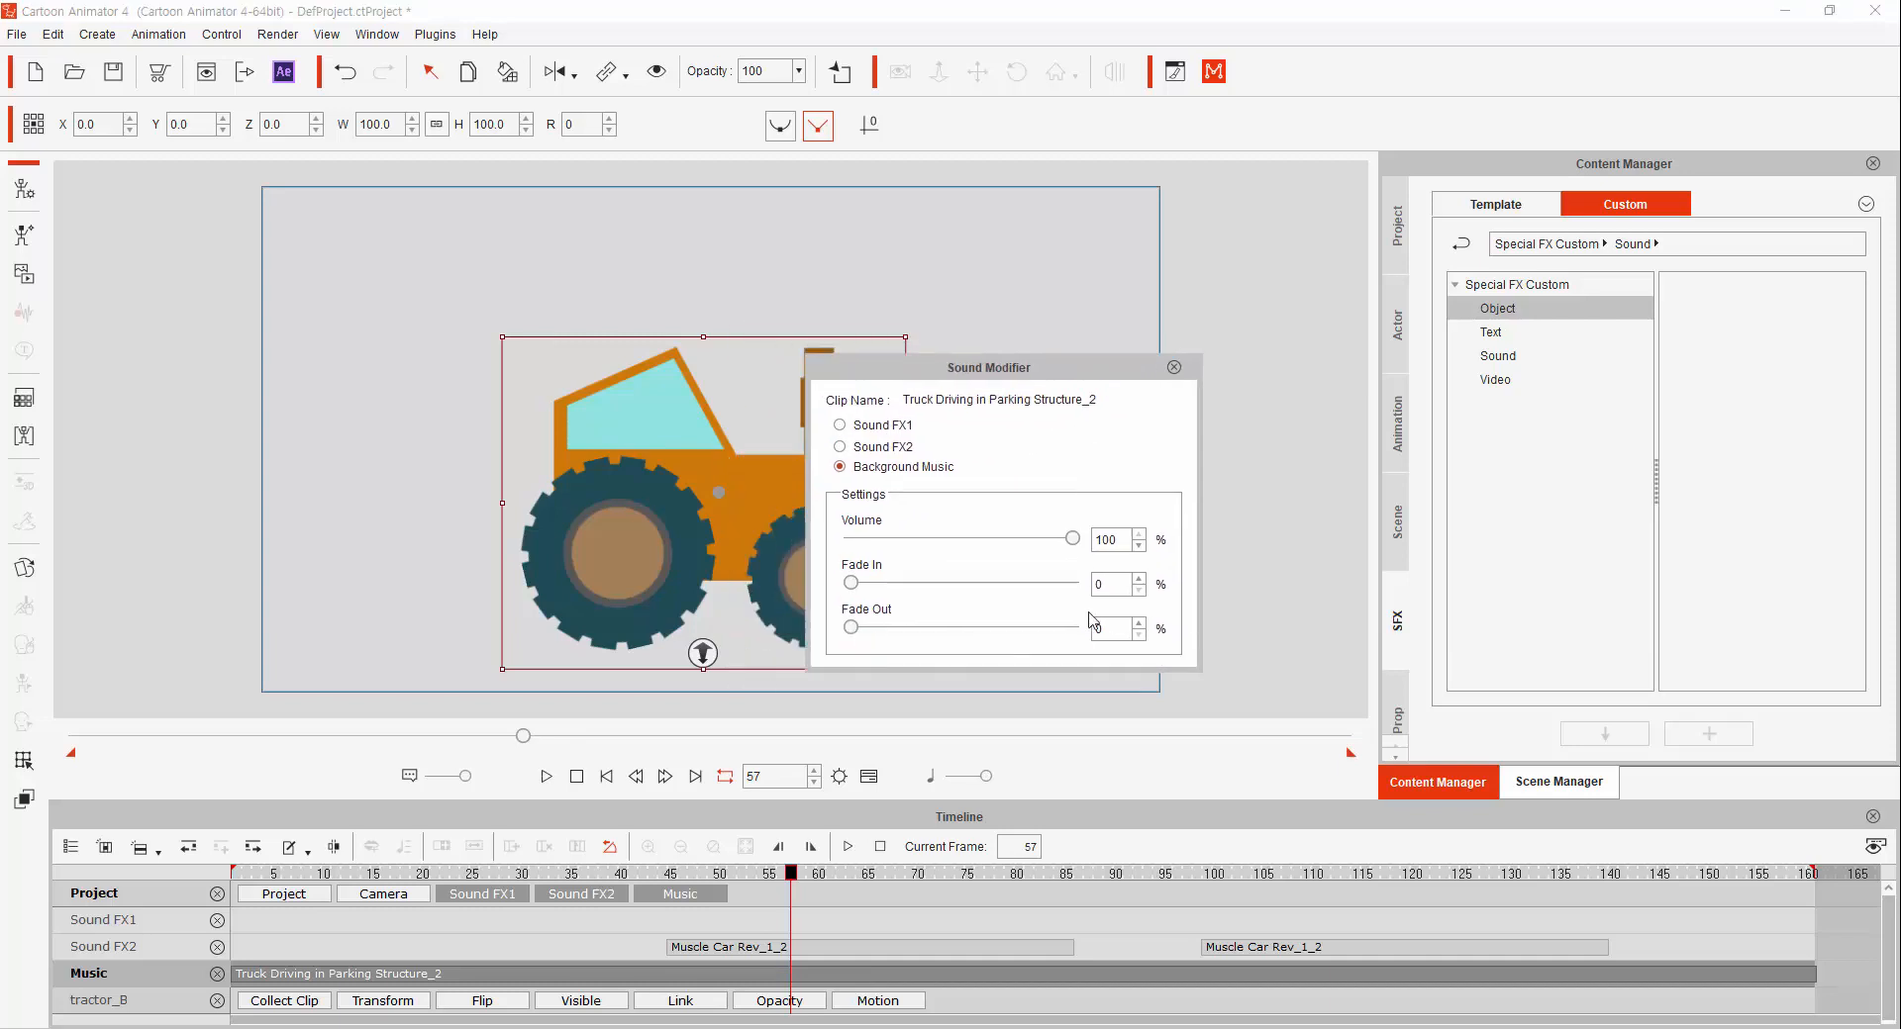
{"action": "left_click", "coordinate": [1174, 368]}
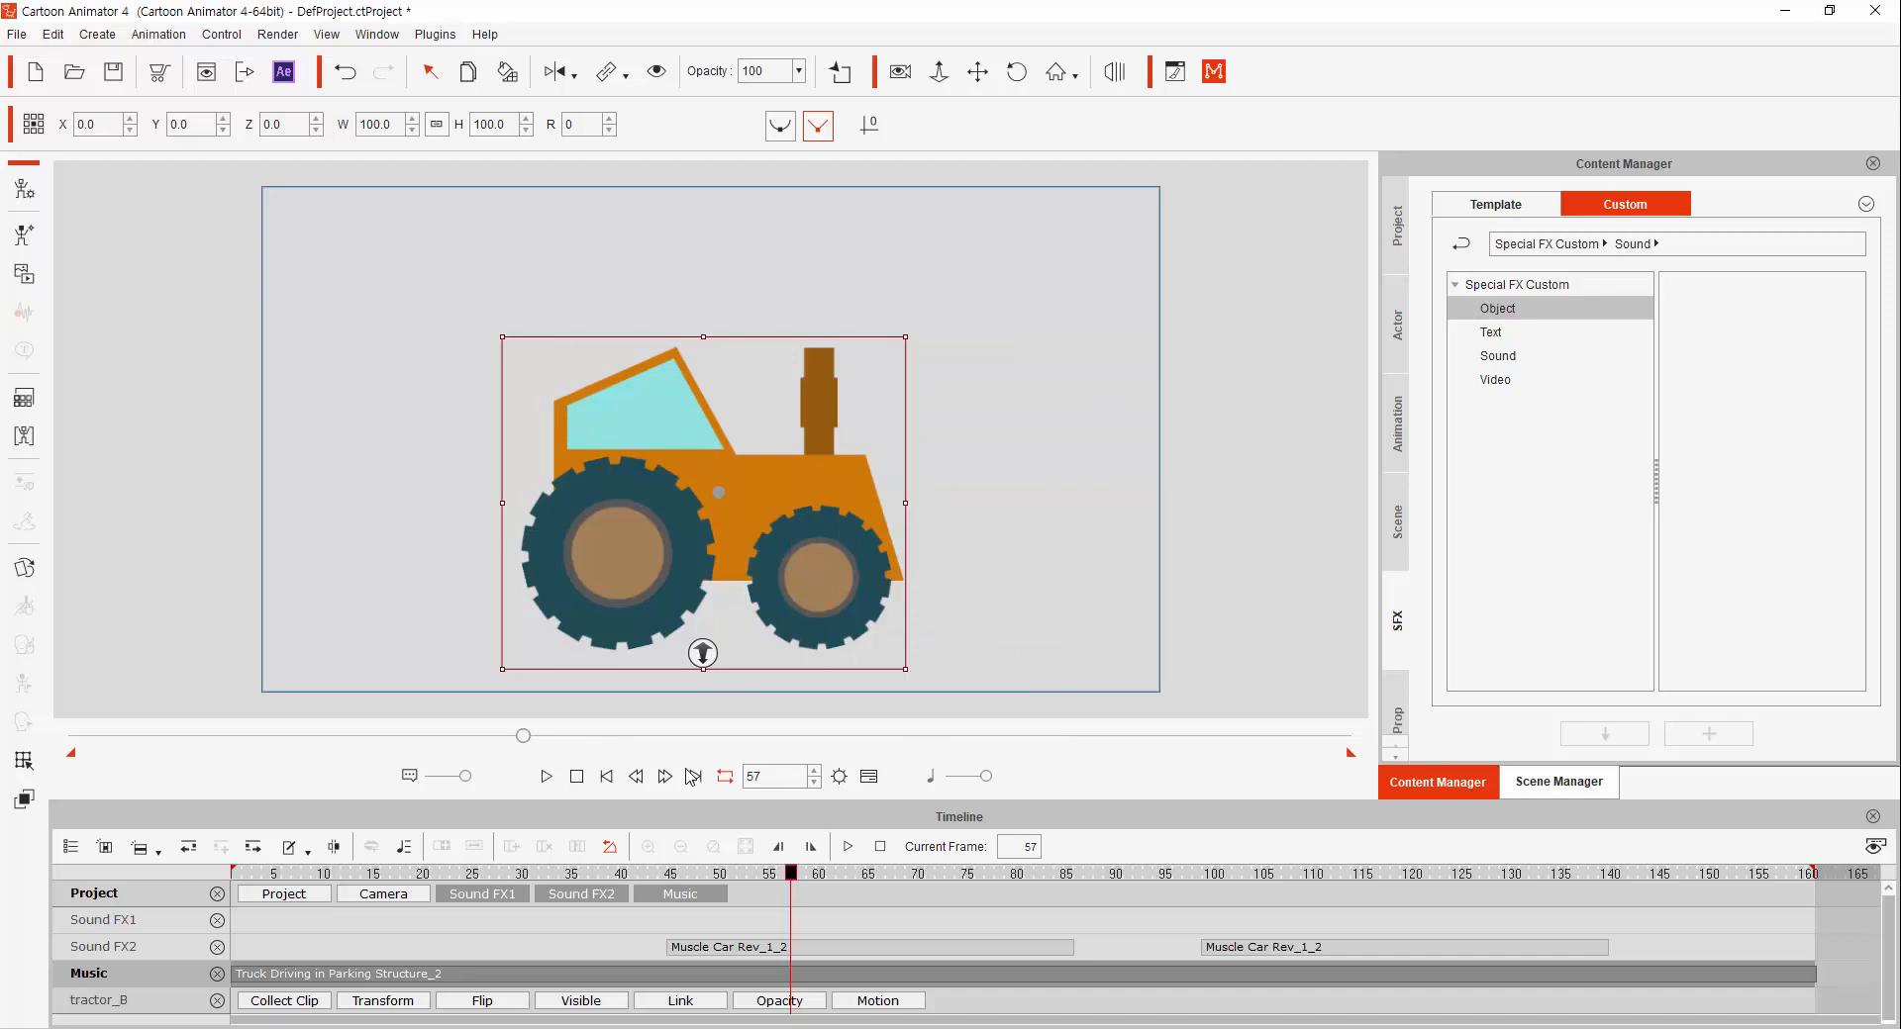
- Reopen the Sound Modifier and view the settings of both Muscle Car Rev clips and the Truck Driving clip
{"action": "left_click", "coordinate": [404, 849]}
{"action": "left_click_drag", "start_coordinate": [1093, 374], "coordinate": [1216, 285]}
{"action": "left_click", "coordinate": [853, 952]}
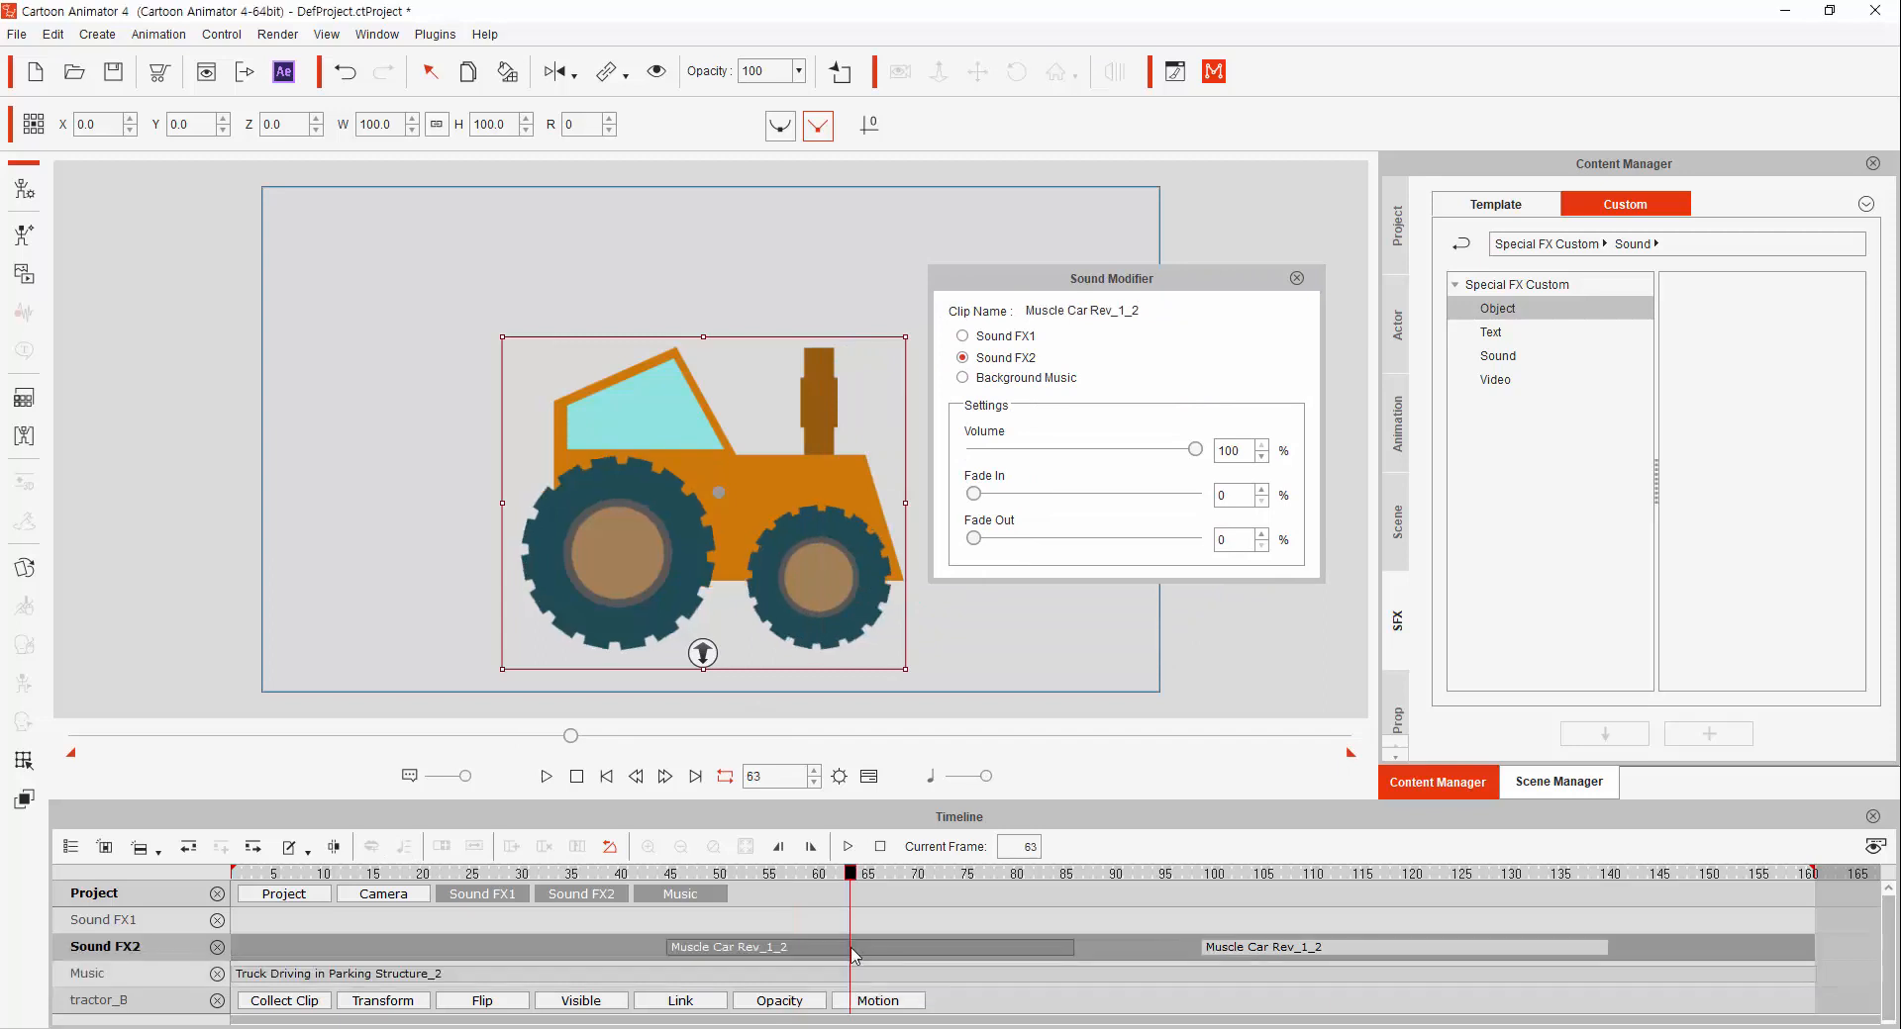
{"action": "left_click", "coordinate": [1258, 953]}
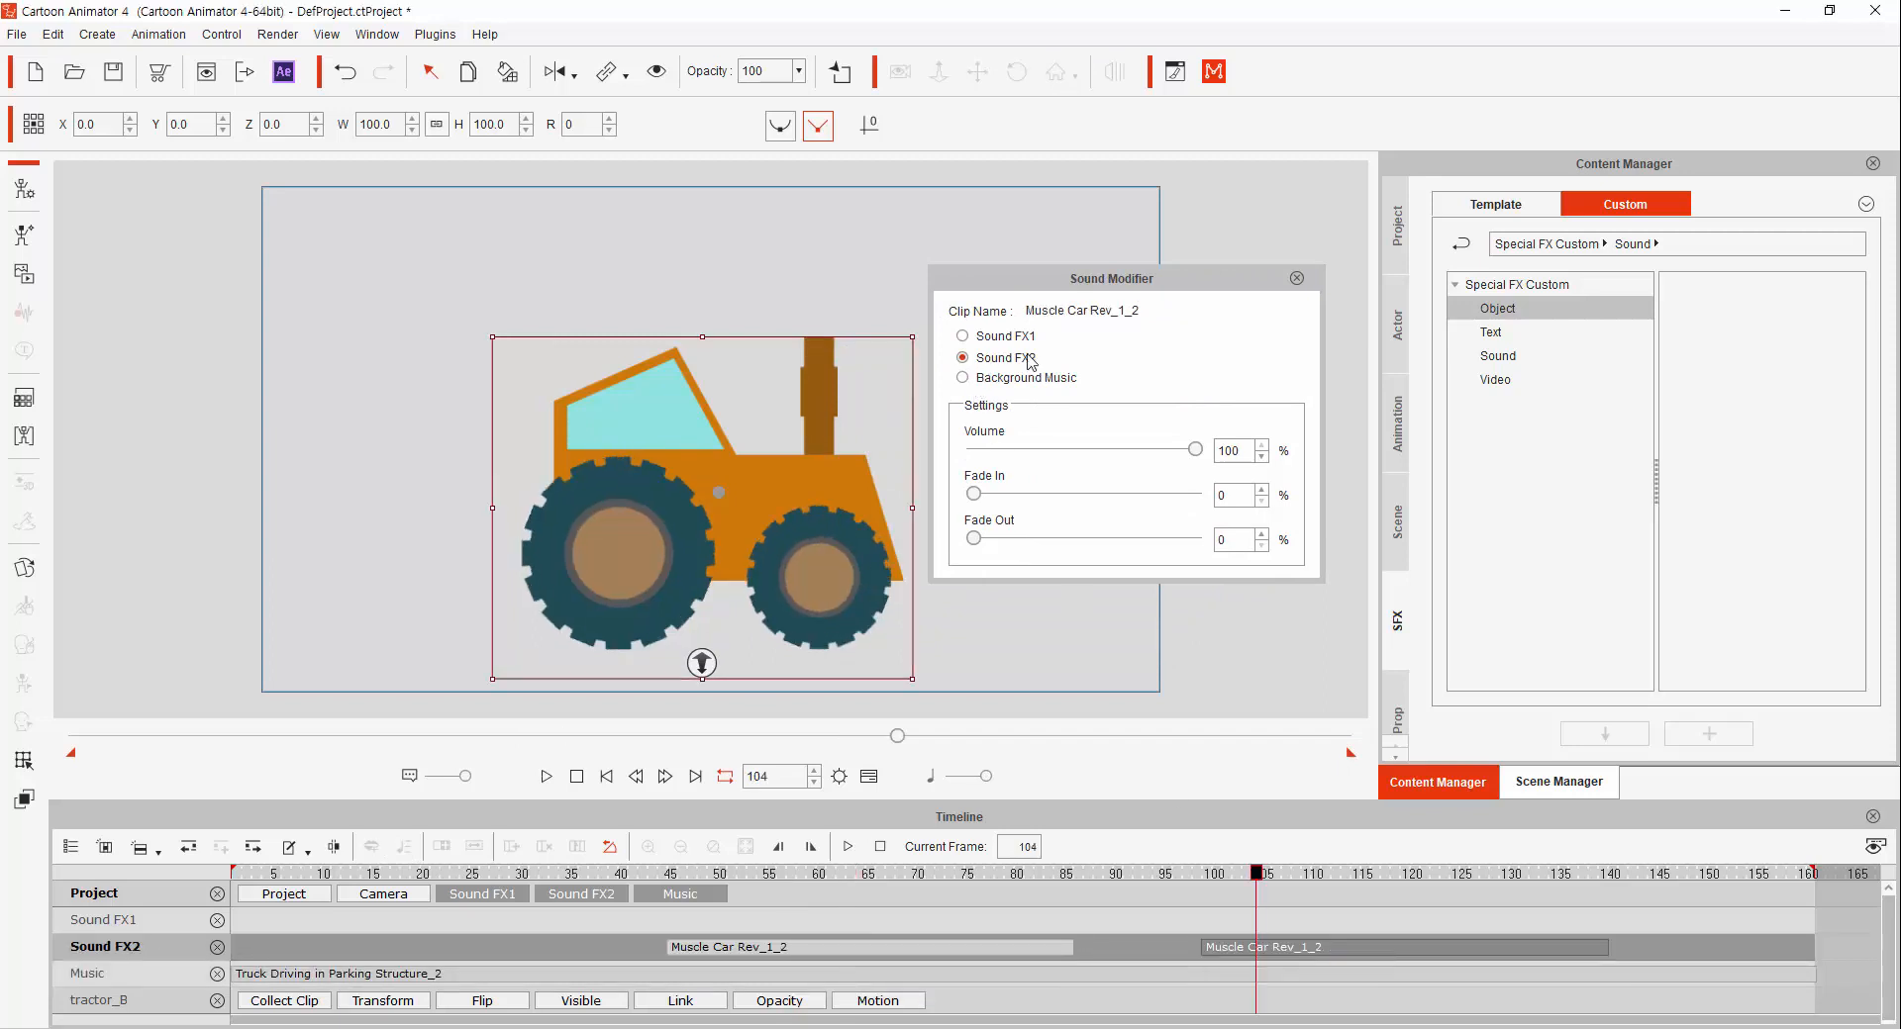
{"action": "left_click", "coordinate": [968, 975]}
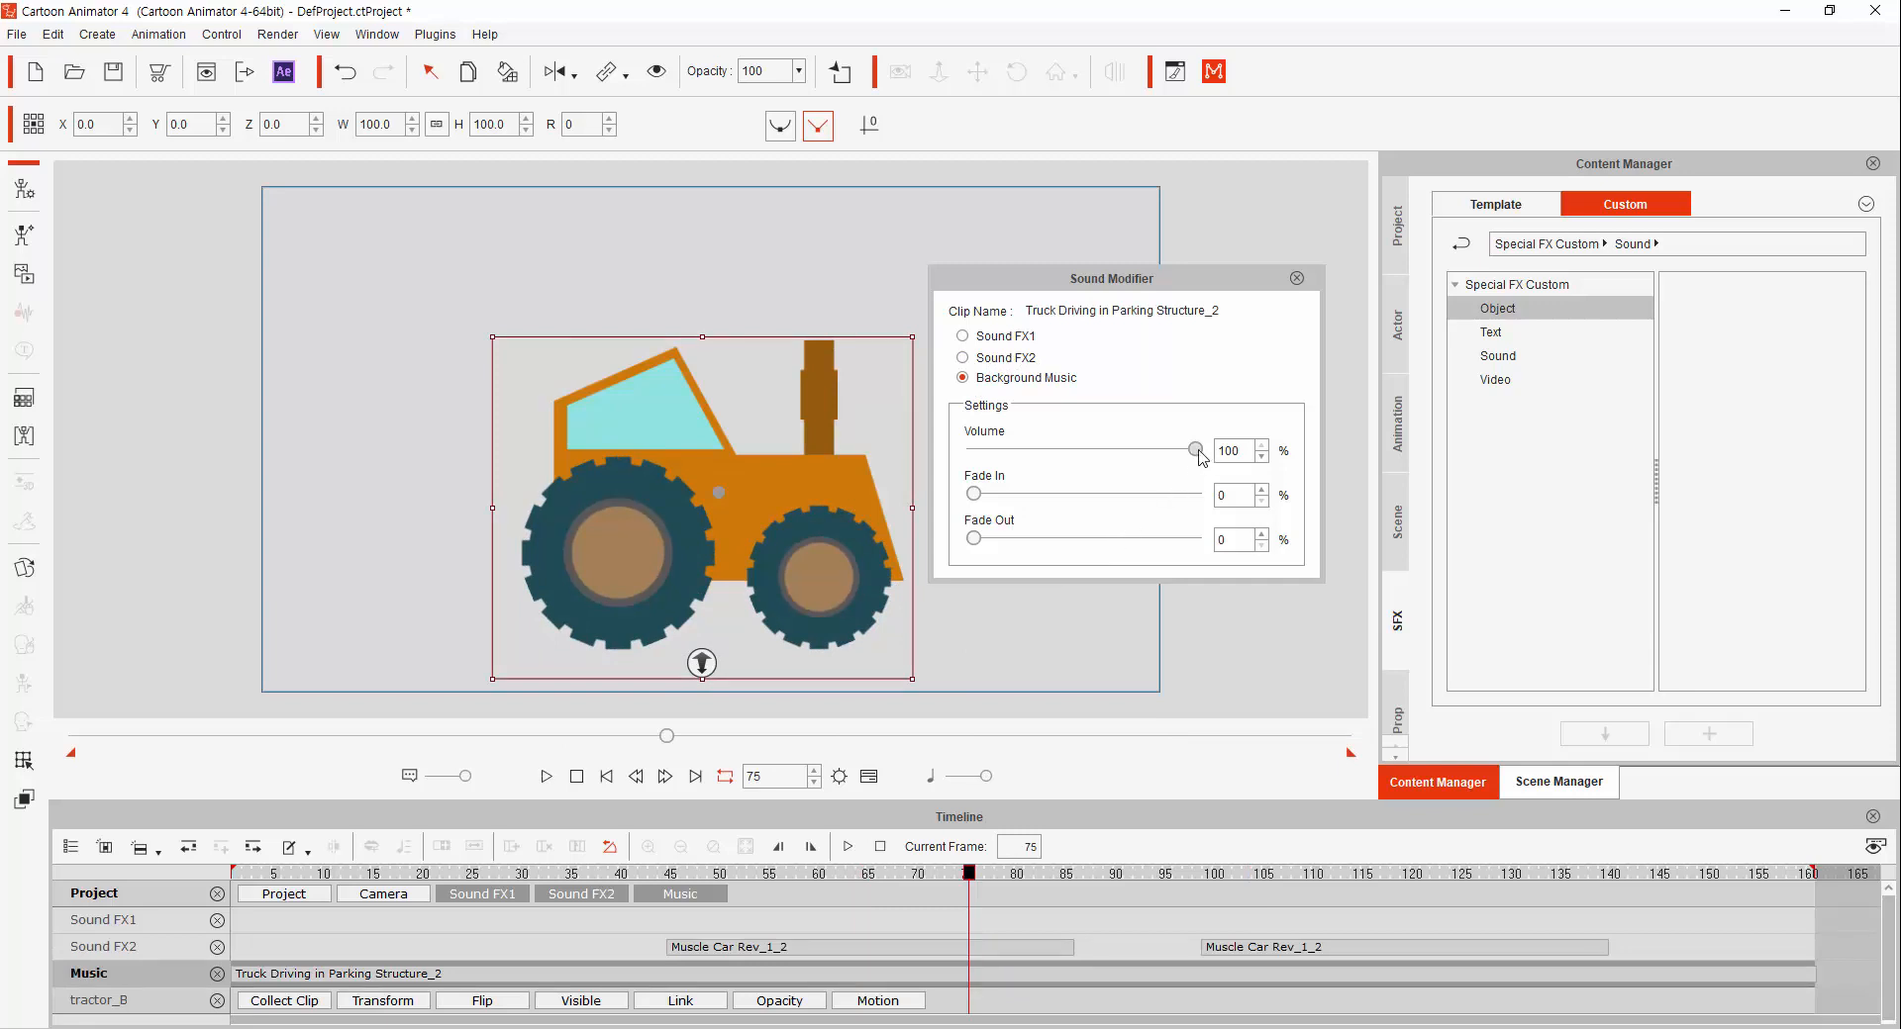
- Play the project briefly from about frame 37 to hear the start of the first Muscle Car Rev clip
{"action": "left_click_drag", "start_coordinate": [962, 872], "coordinate": [594, 873]}
{"action": "left_click", "coordinate": [547, 778]}
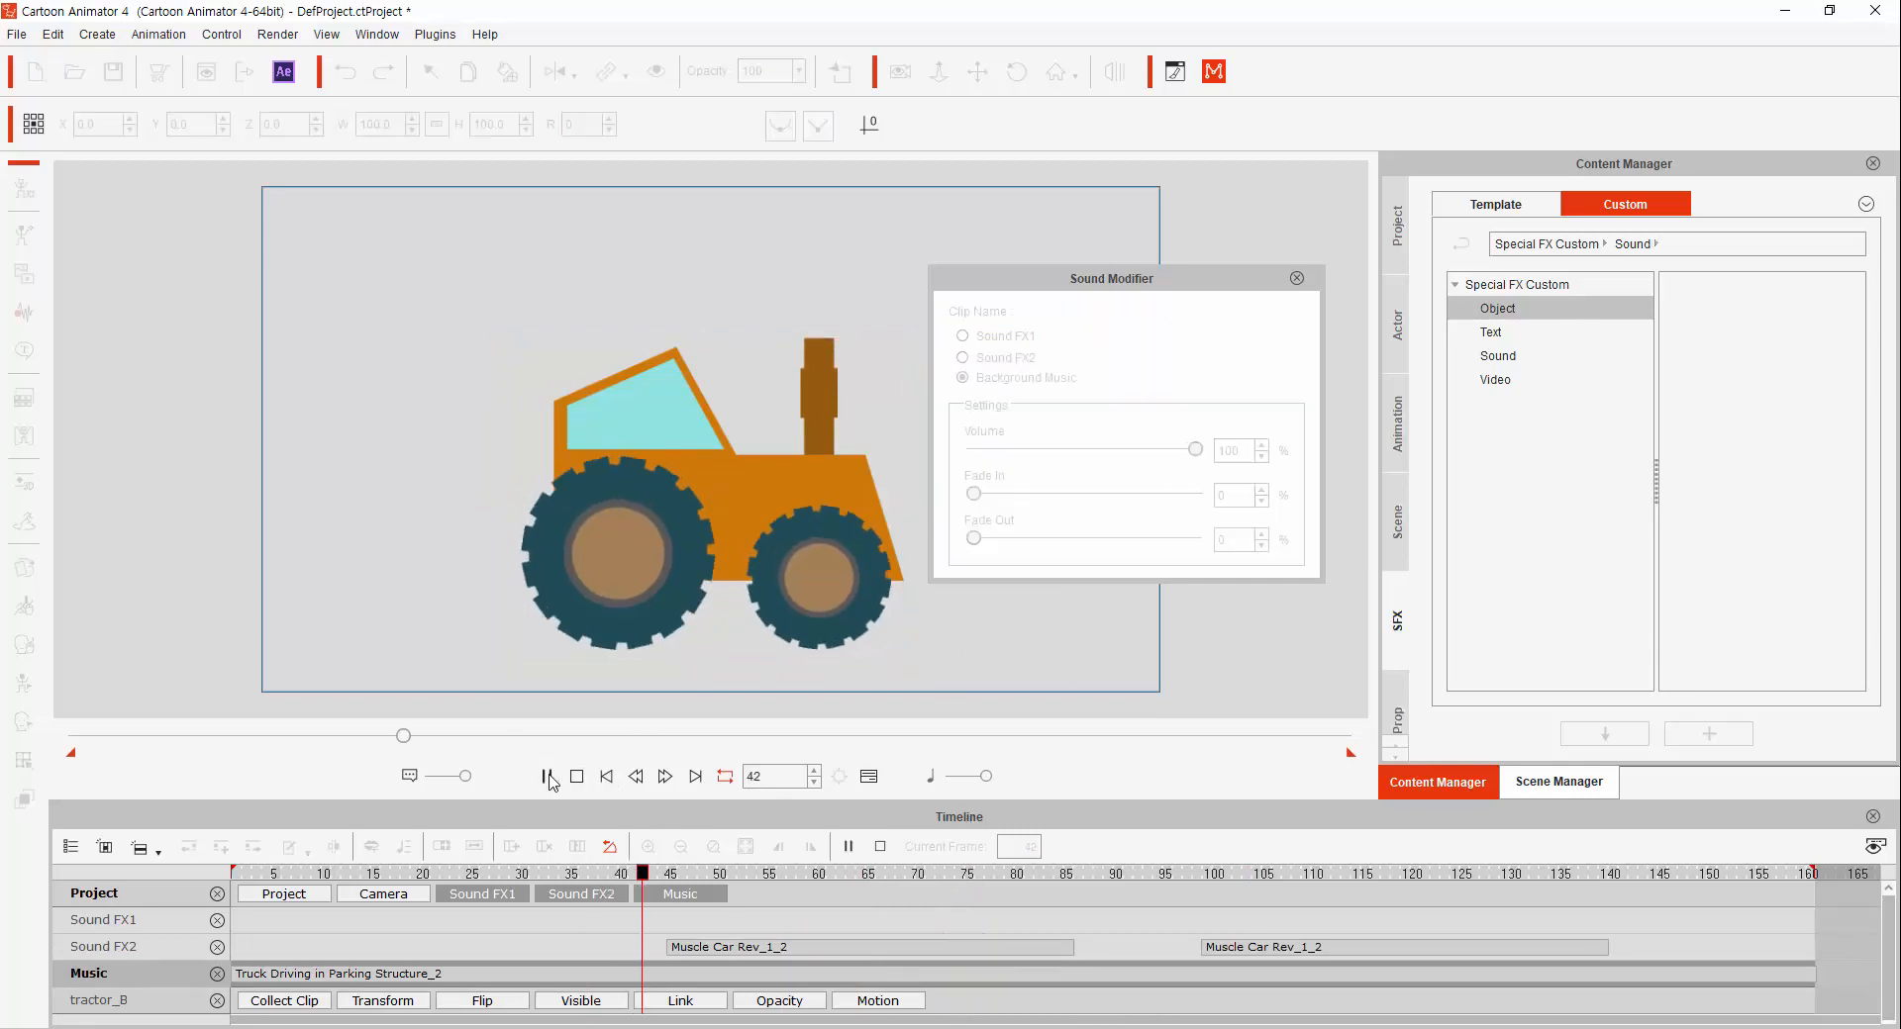
{"action": "left_click", "coordinate": [577, 776]}
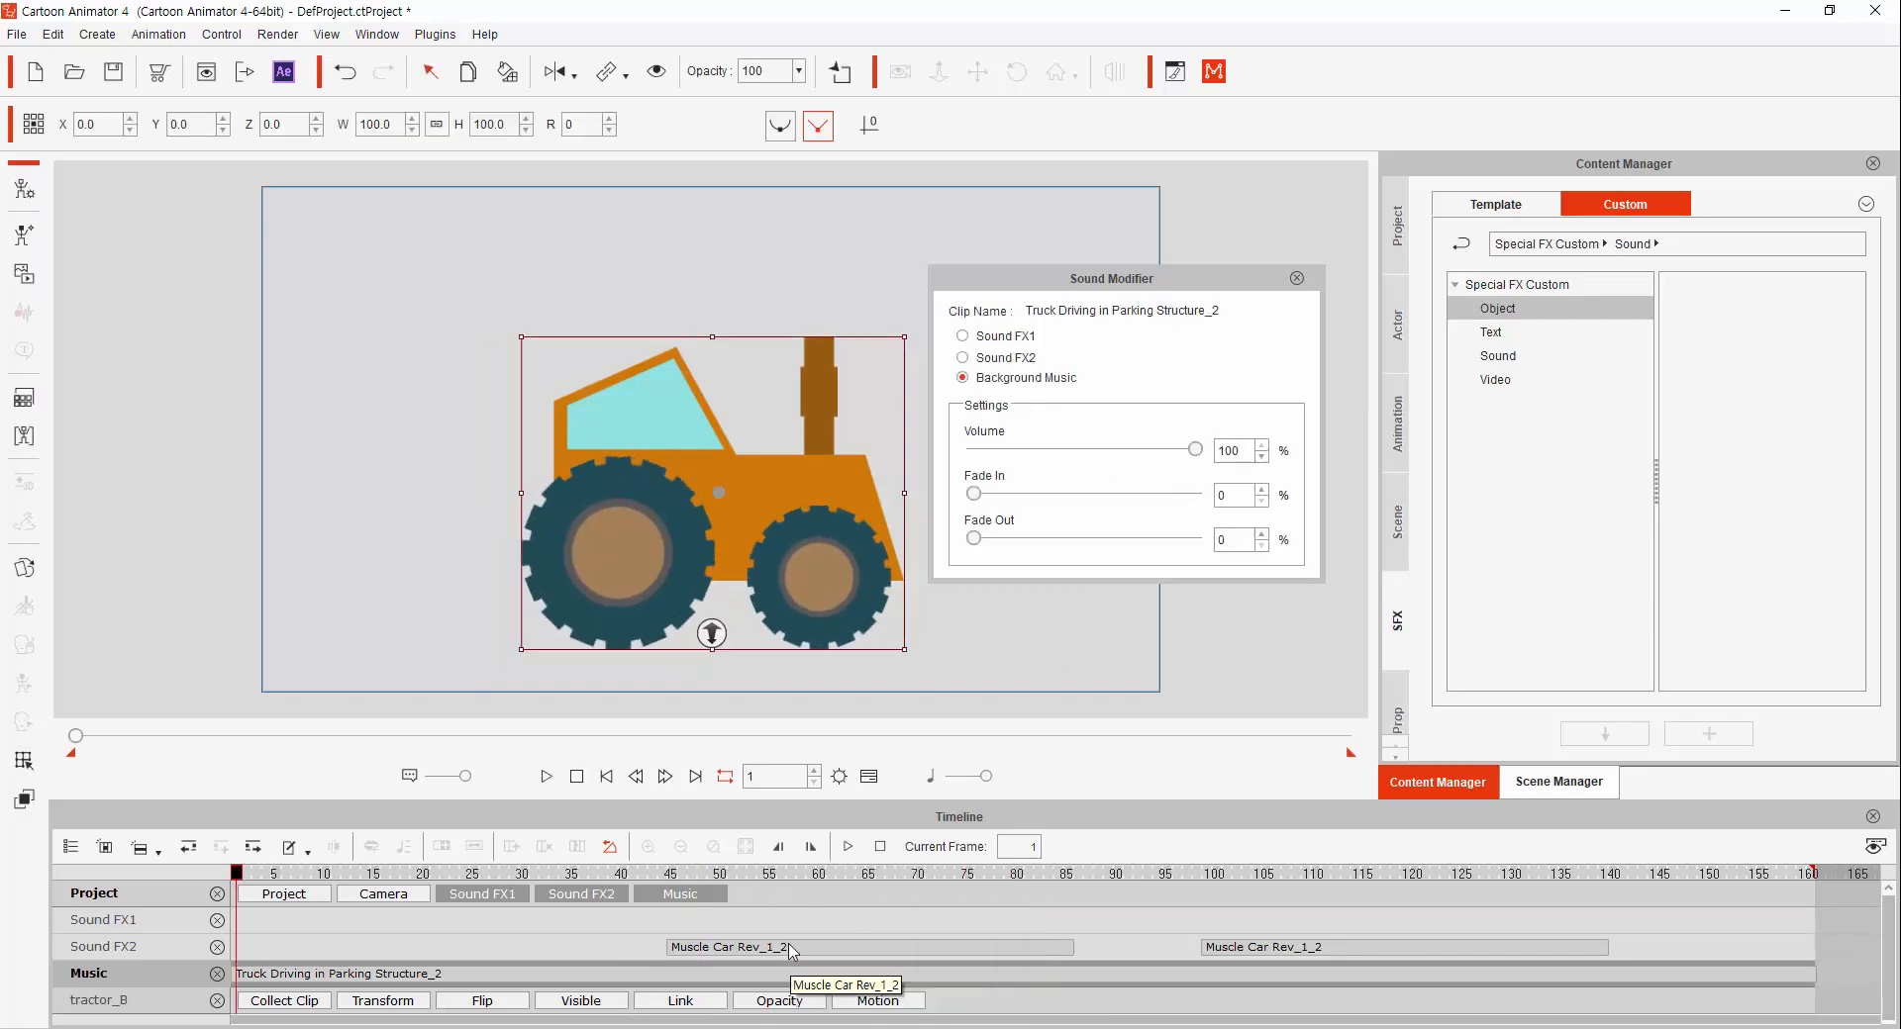
- Set the first Muscle Car Rev clip on the Sound FX2 track to 50% fade in and 50% fade out
{"action": "left_click", "coordinate": [792, 947]}
{"action": "left_click_drag", "start_coordinate": [789, 873], "coordinate": [741, 875]}
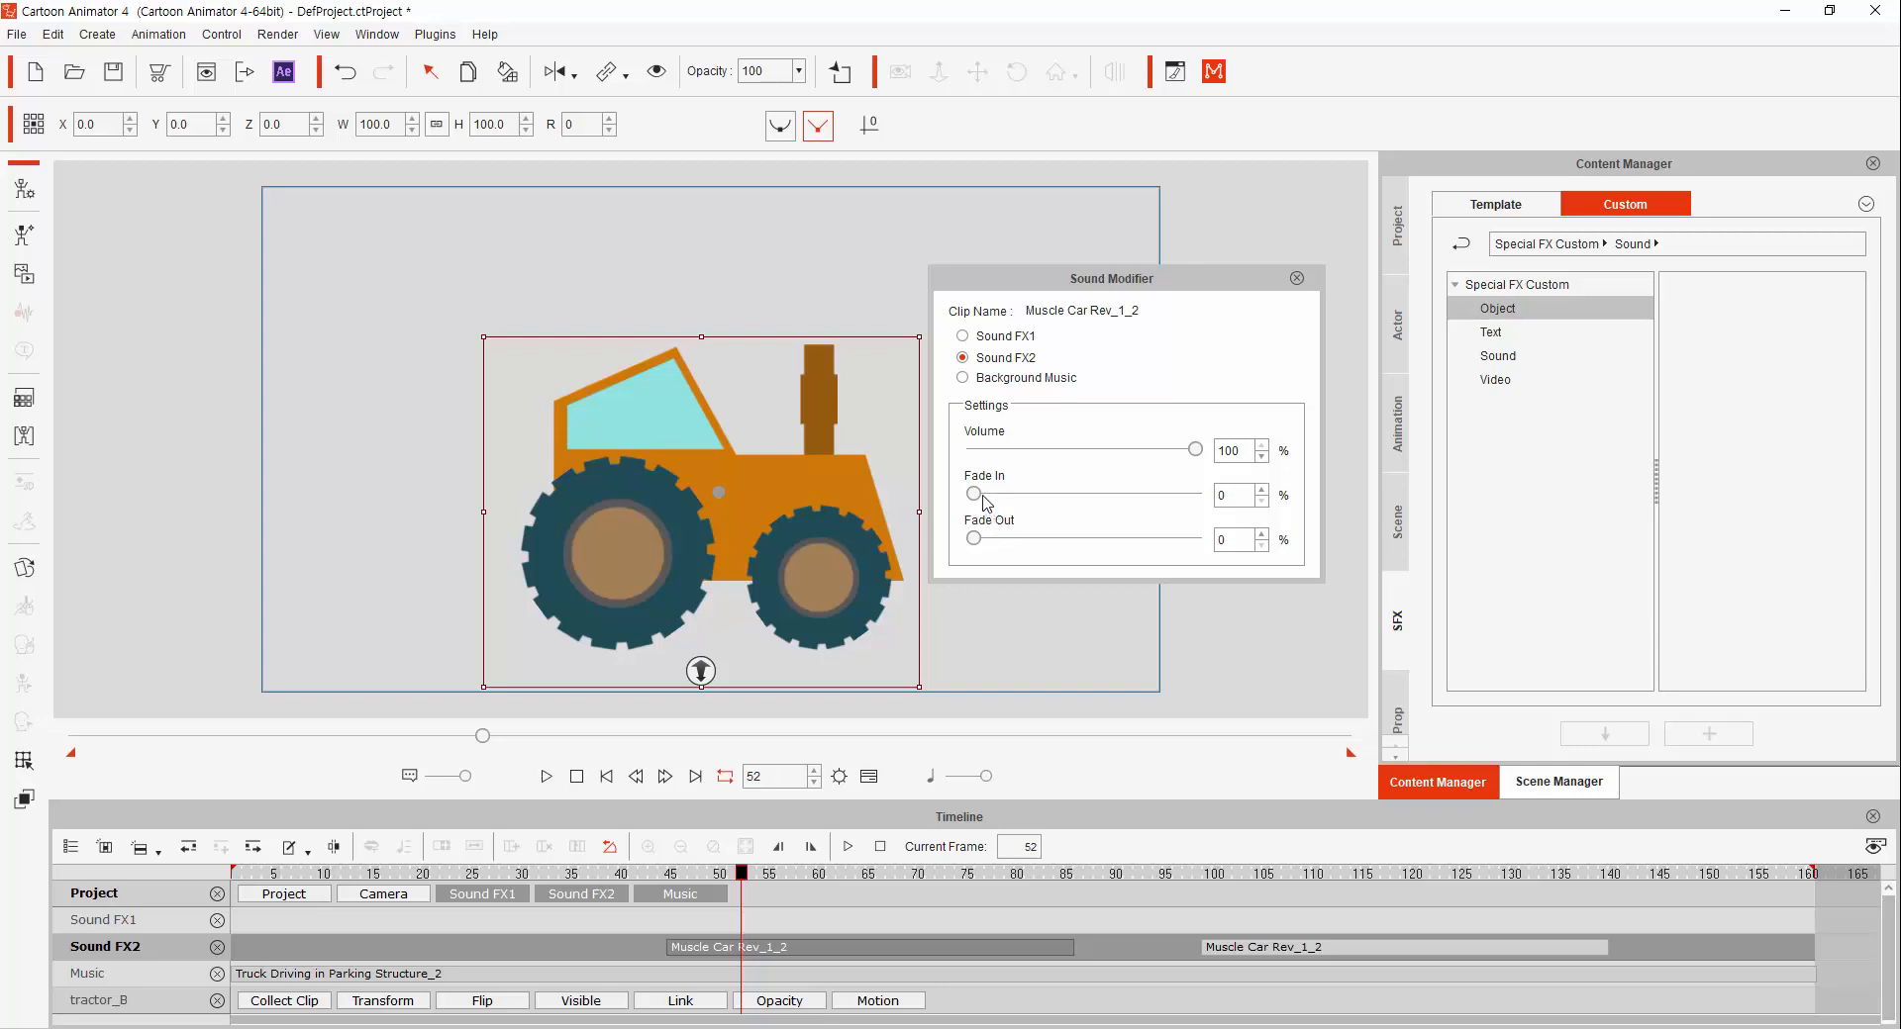
{"action": "left_click", "coordinate": [1044, 500]}
{"action": "left_click_drag", "start_coordinate": [1045, 500], "coordinate": [1195, 494]}
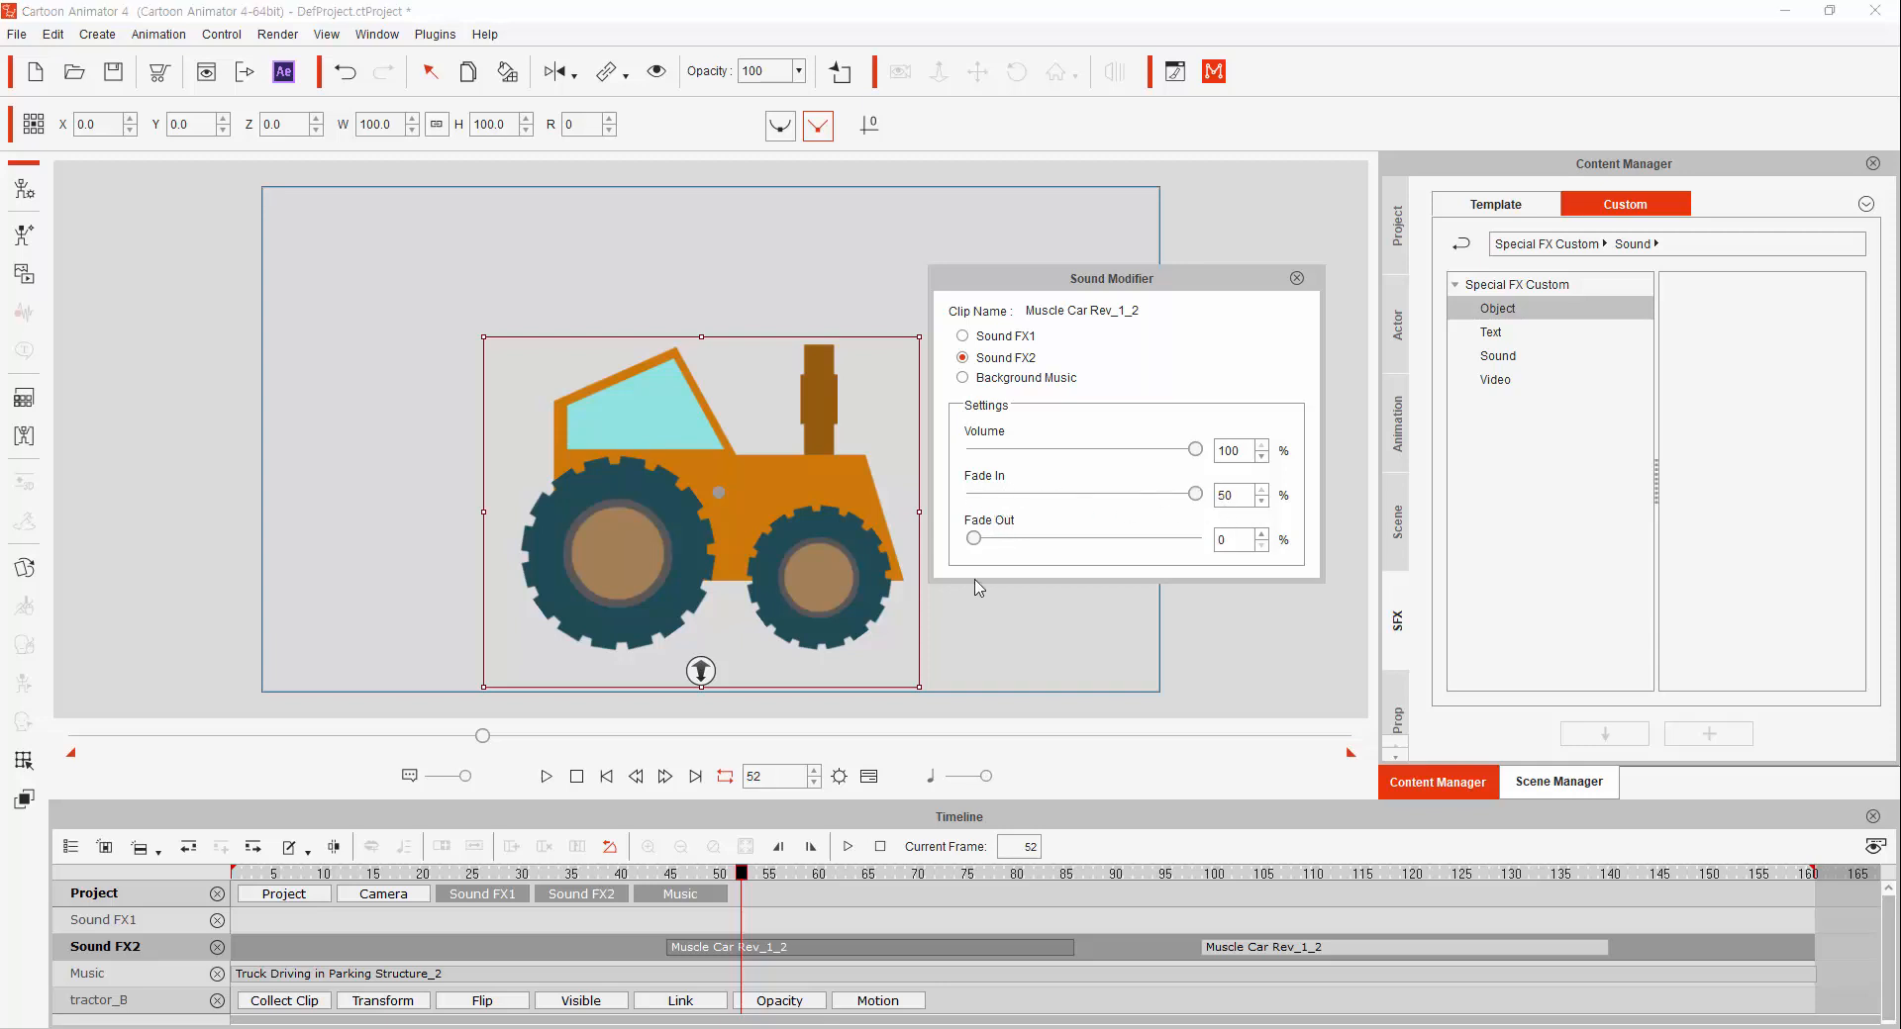
{"action": "left_click_drag", "start_coordinate": [974, 539], "coordinate": [1194, 539]}
- Play the project from about frame 32 to compare the faded first rev clip with the unfaded second one
{"action": "left_click_drag", "start_coordinate": [670, 872], "coordinate": [543, 875]}
{"action": "left_click", "coordinate": [546, 777]}
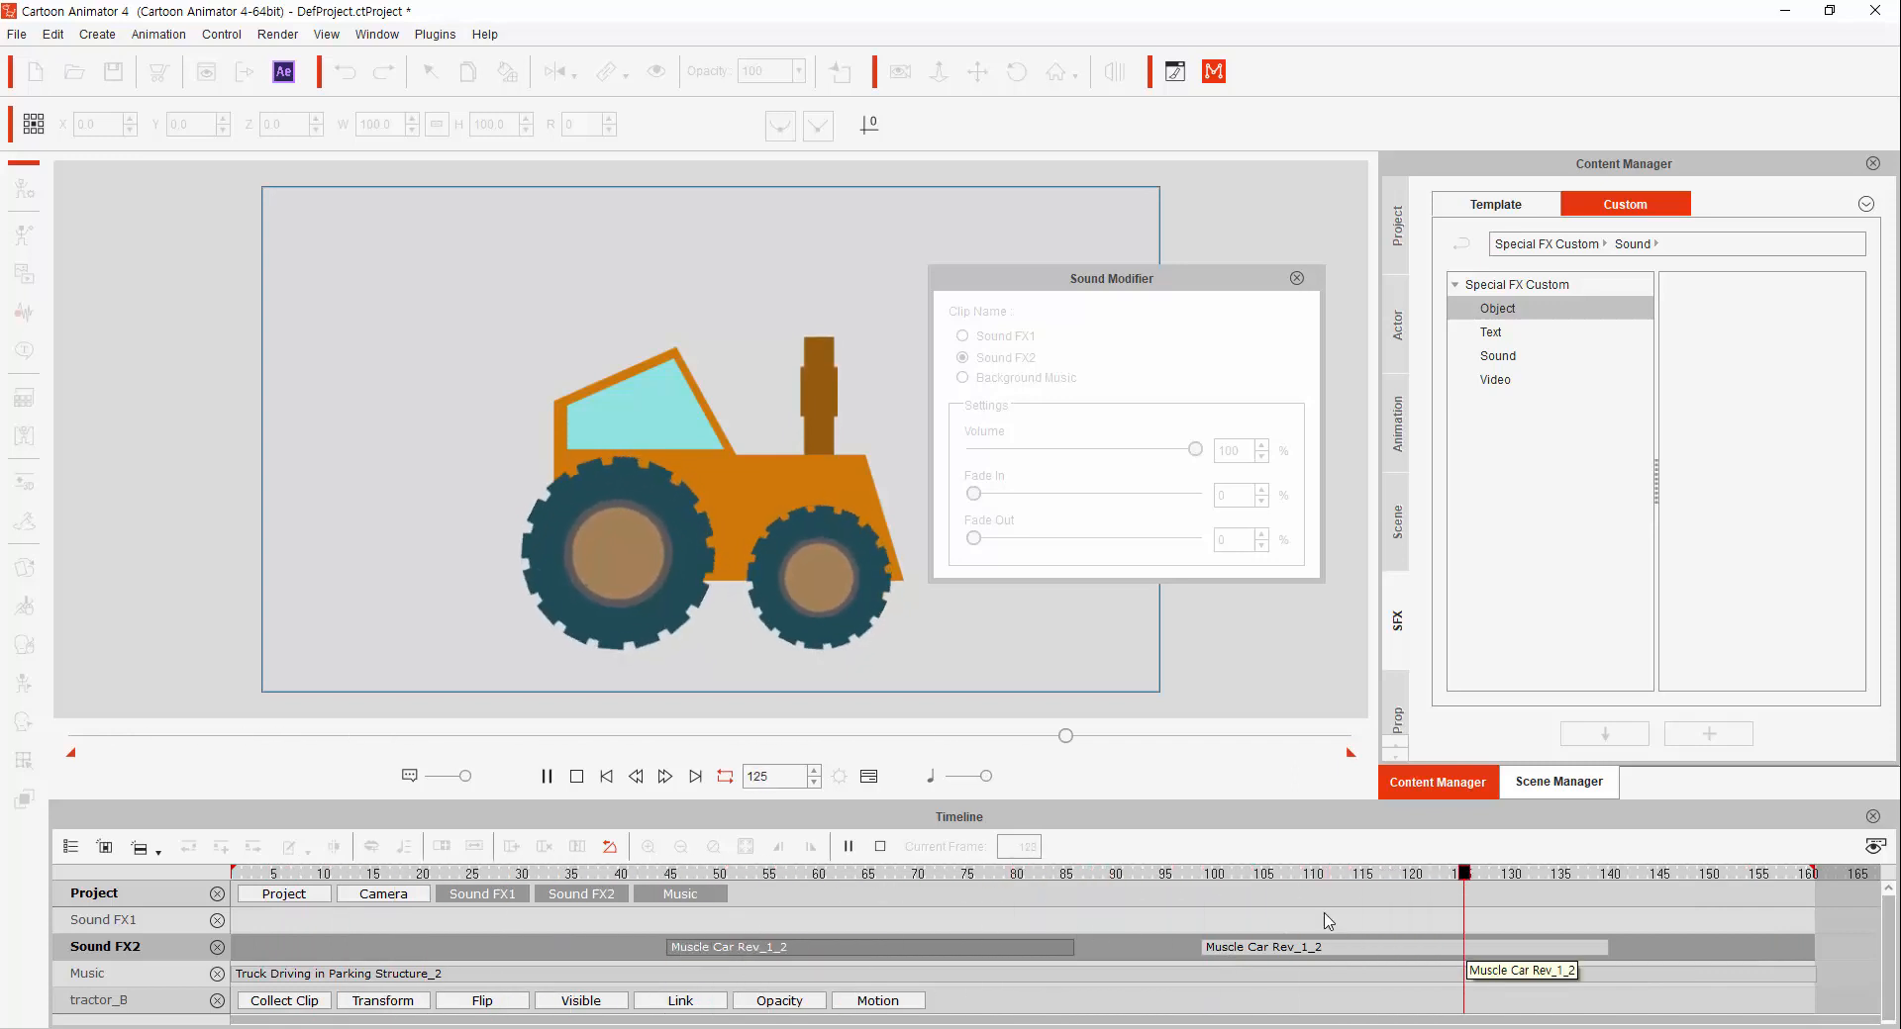
{"action": "left_click_drag", "start_coordinate": [1286, 921], "coordinate": [795, 894]}
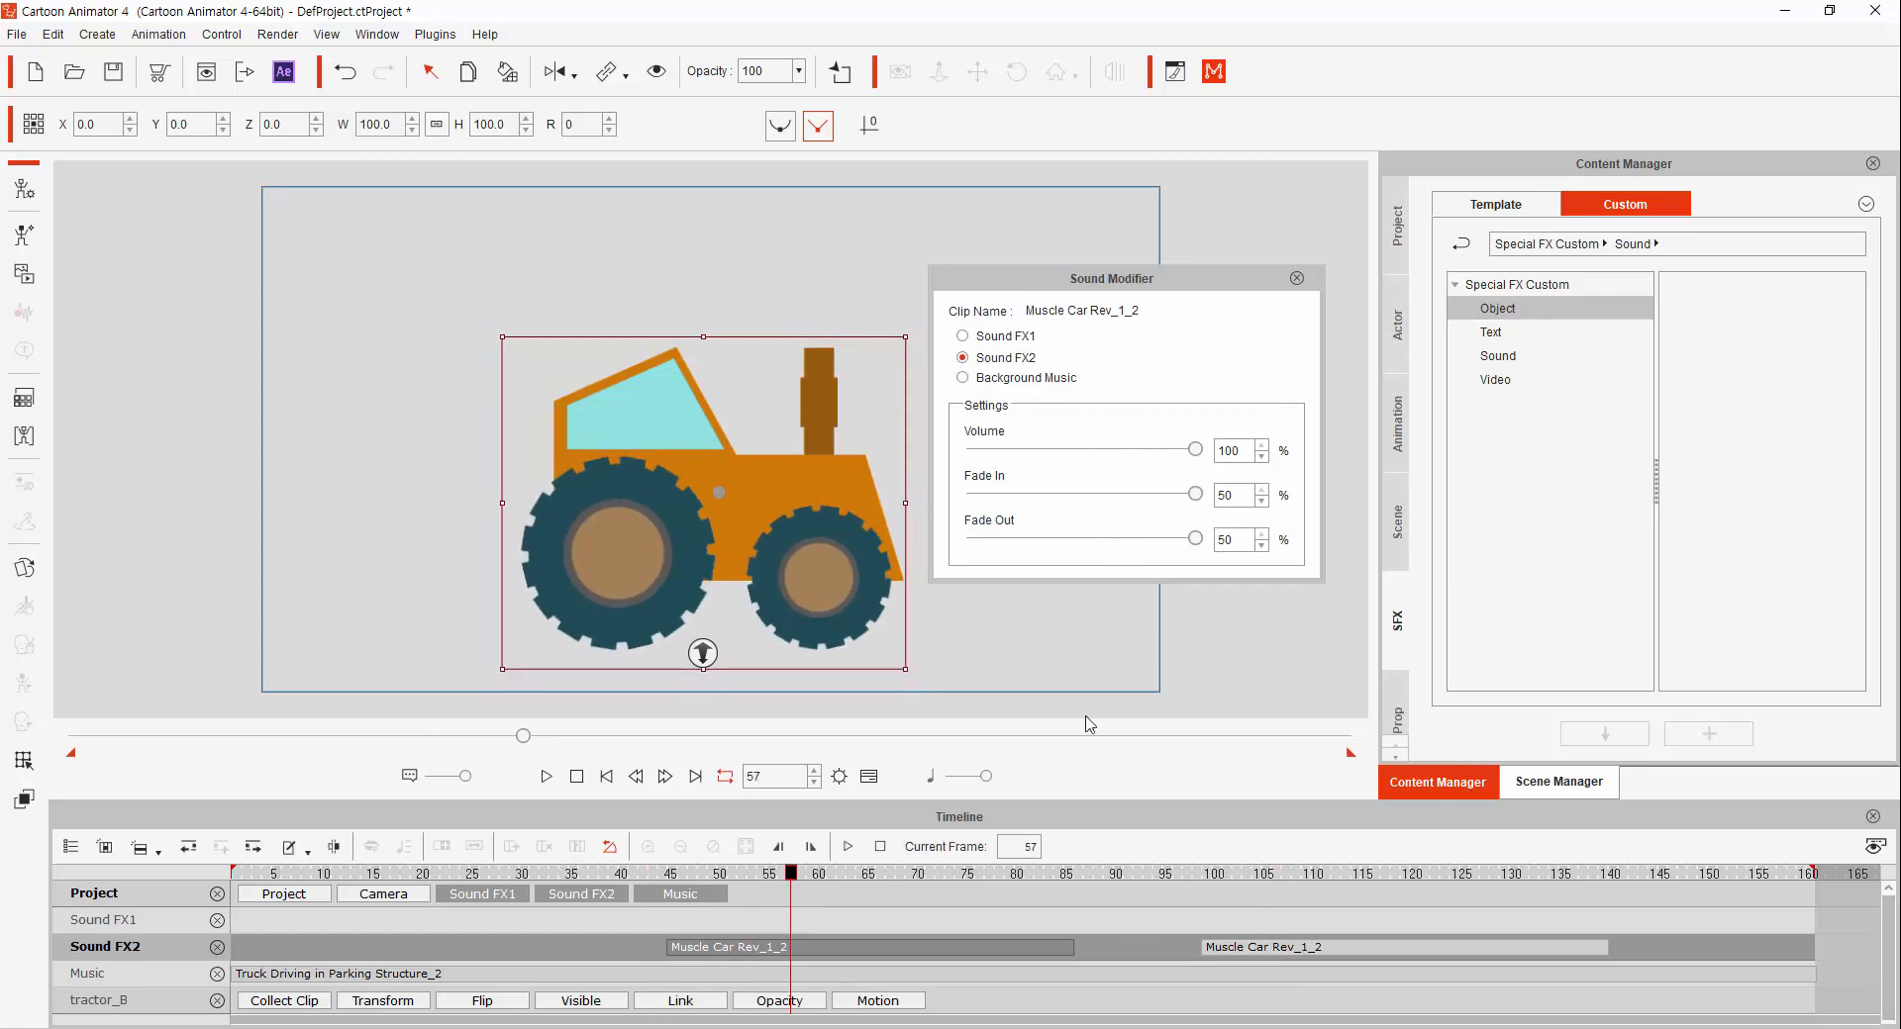
- Set the volume of the second Muscle Car Rev clip on the Sound FX2 track to 0%
{"action": "left_click_drag", "start_coordinate": [1329, 881], "coordinate": [1364, 880]}
{"action": "left_click", "coordinate": [1376, 948]}
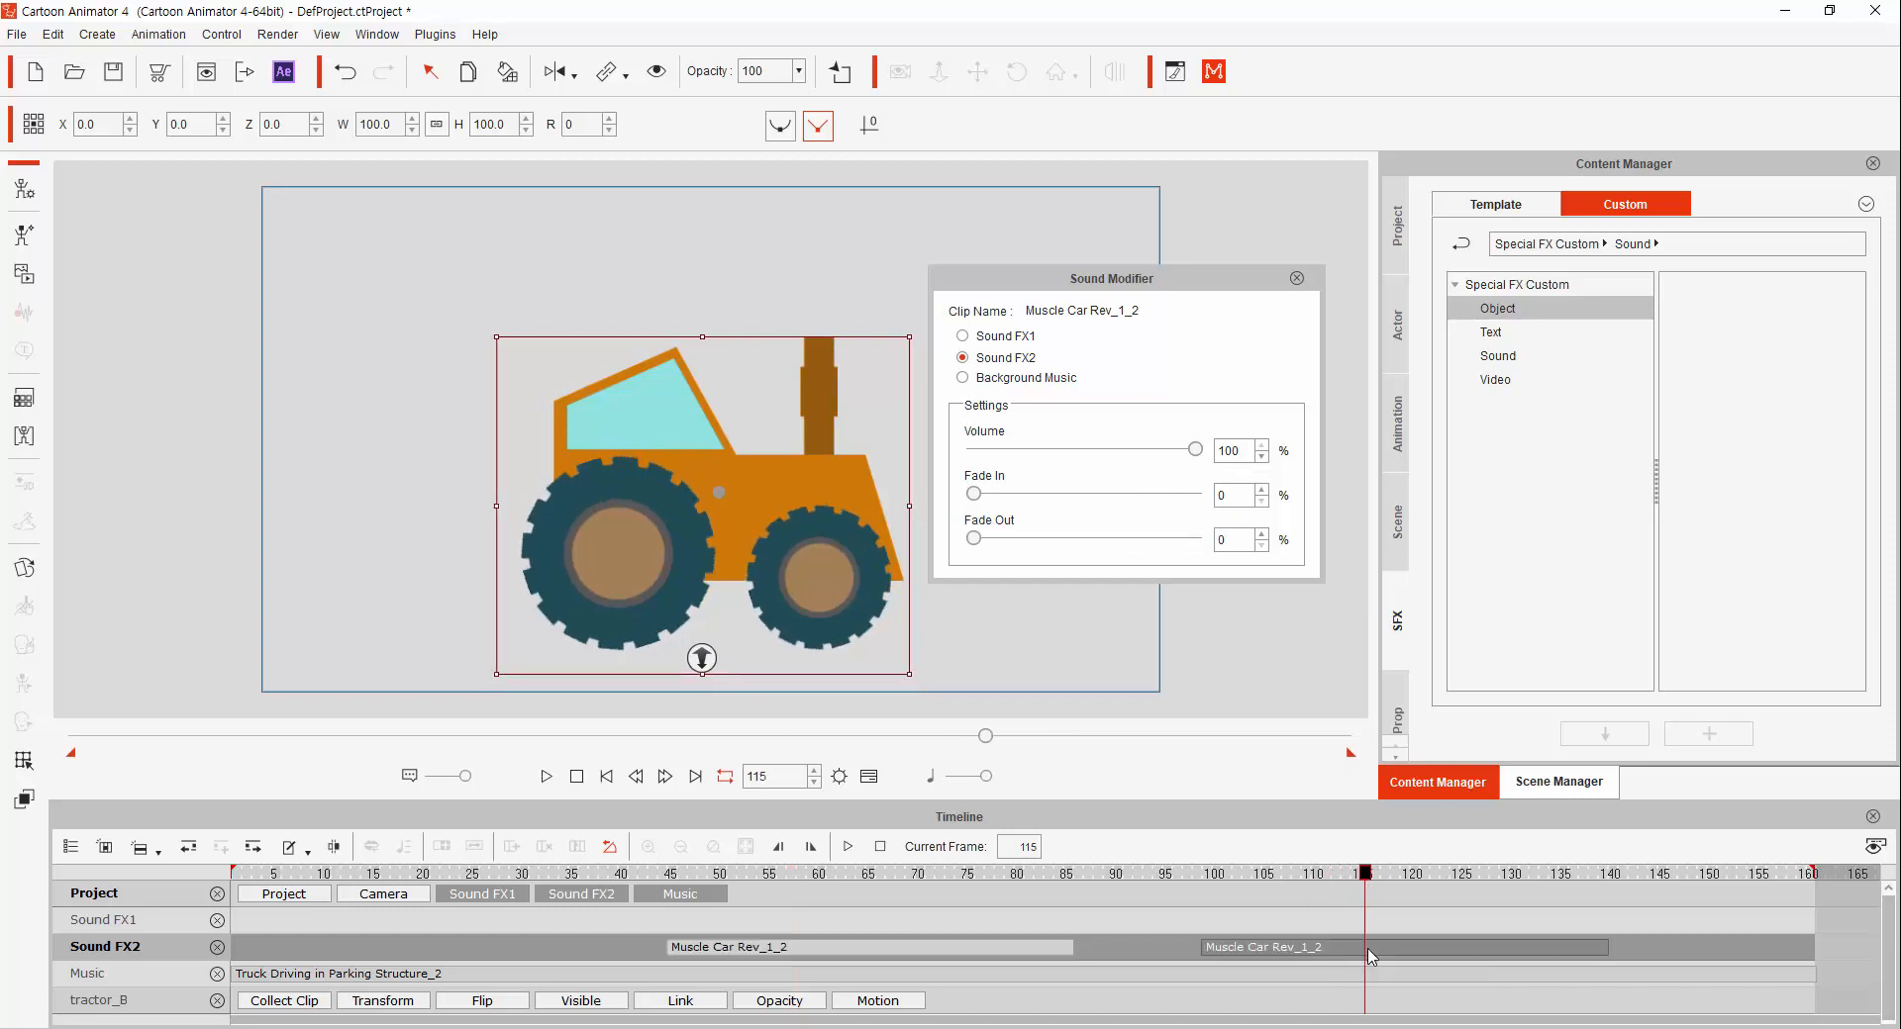
{"action": "left_click_drag", "start_coordinate": [1195, 449], "coordinate": [973, 450]}
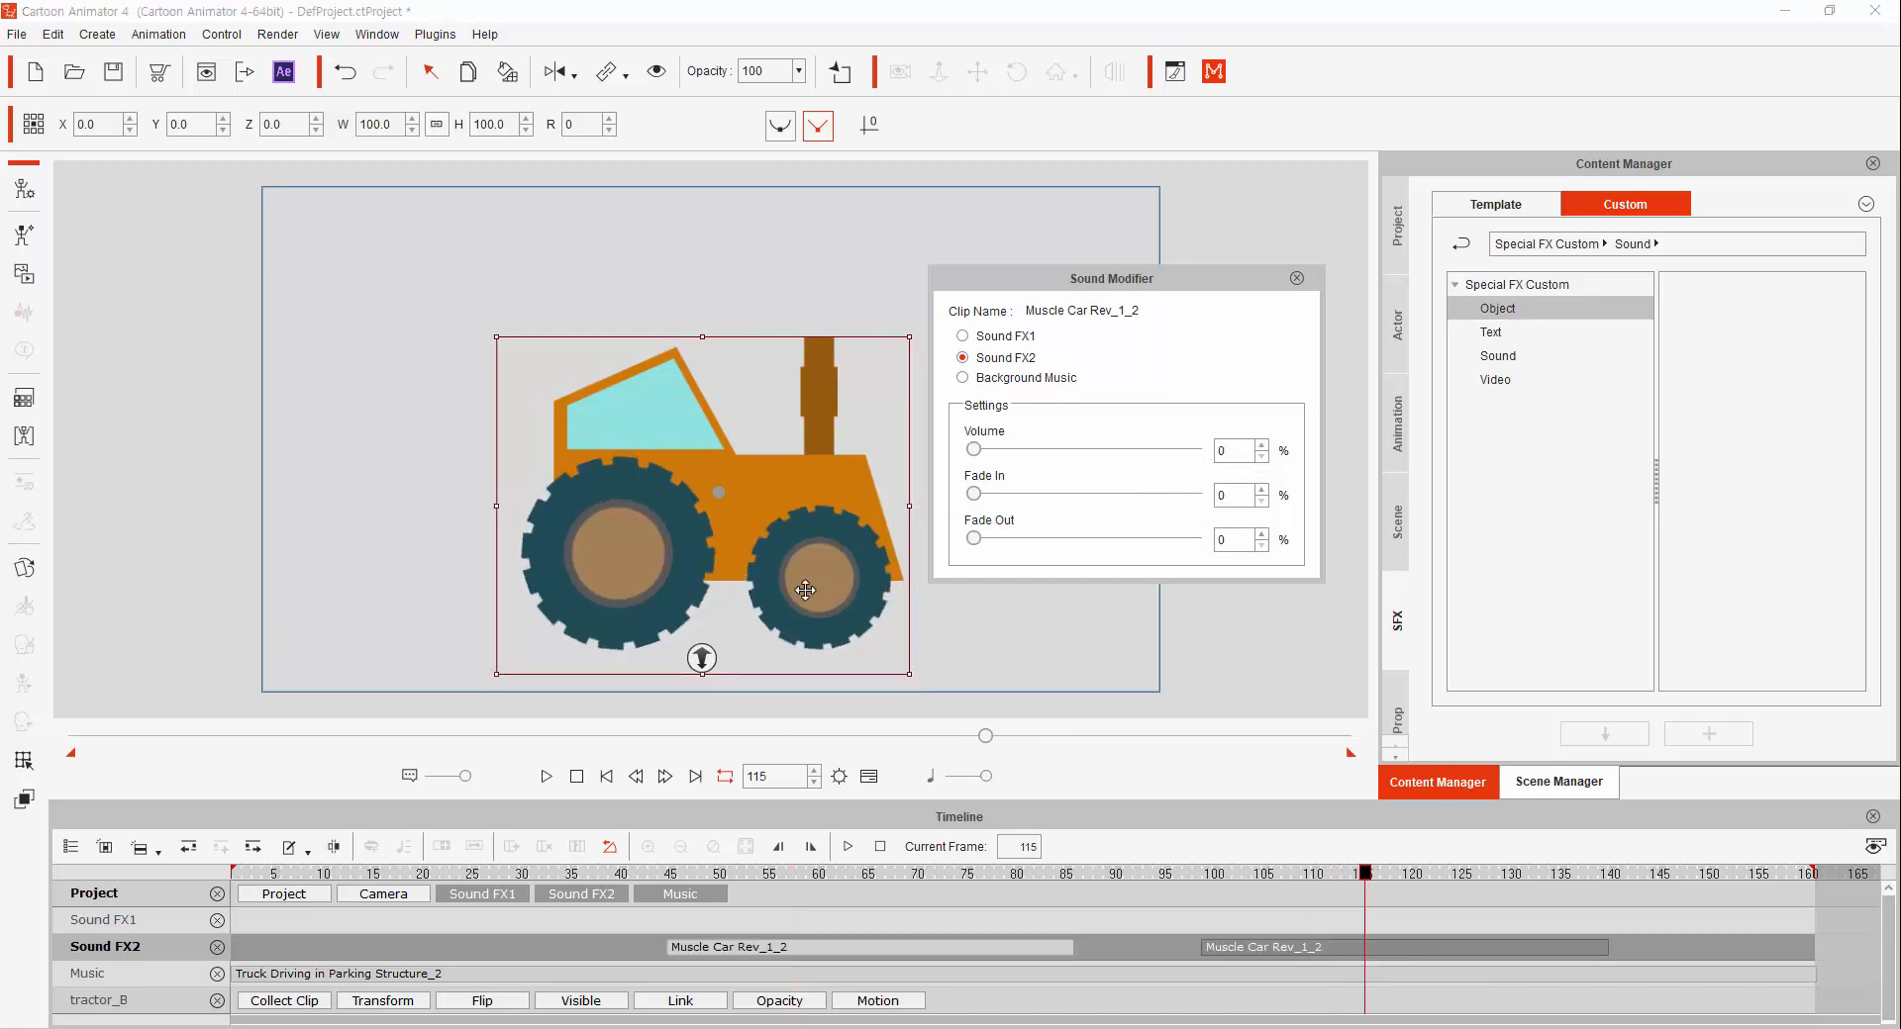
- Play the project to check the muted second rev clip, and return the playhead to frame 16
{"action": "left_click", "coordinate": [546, 780]}
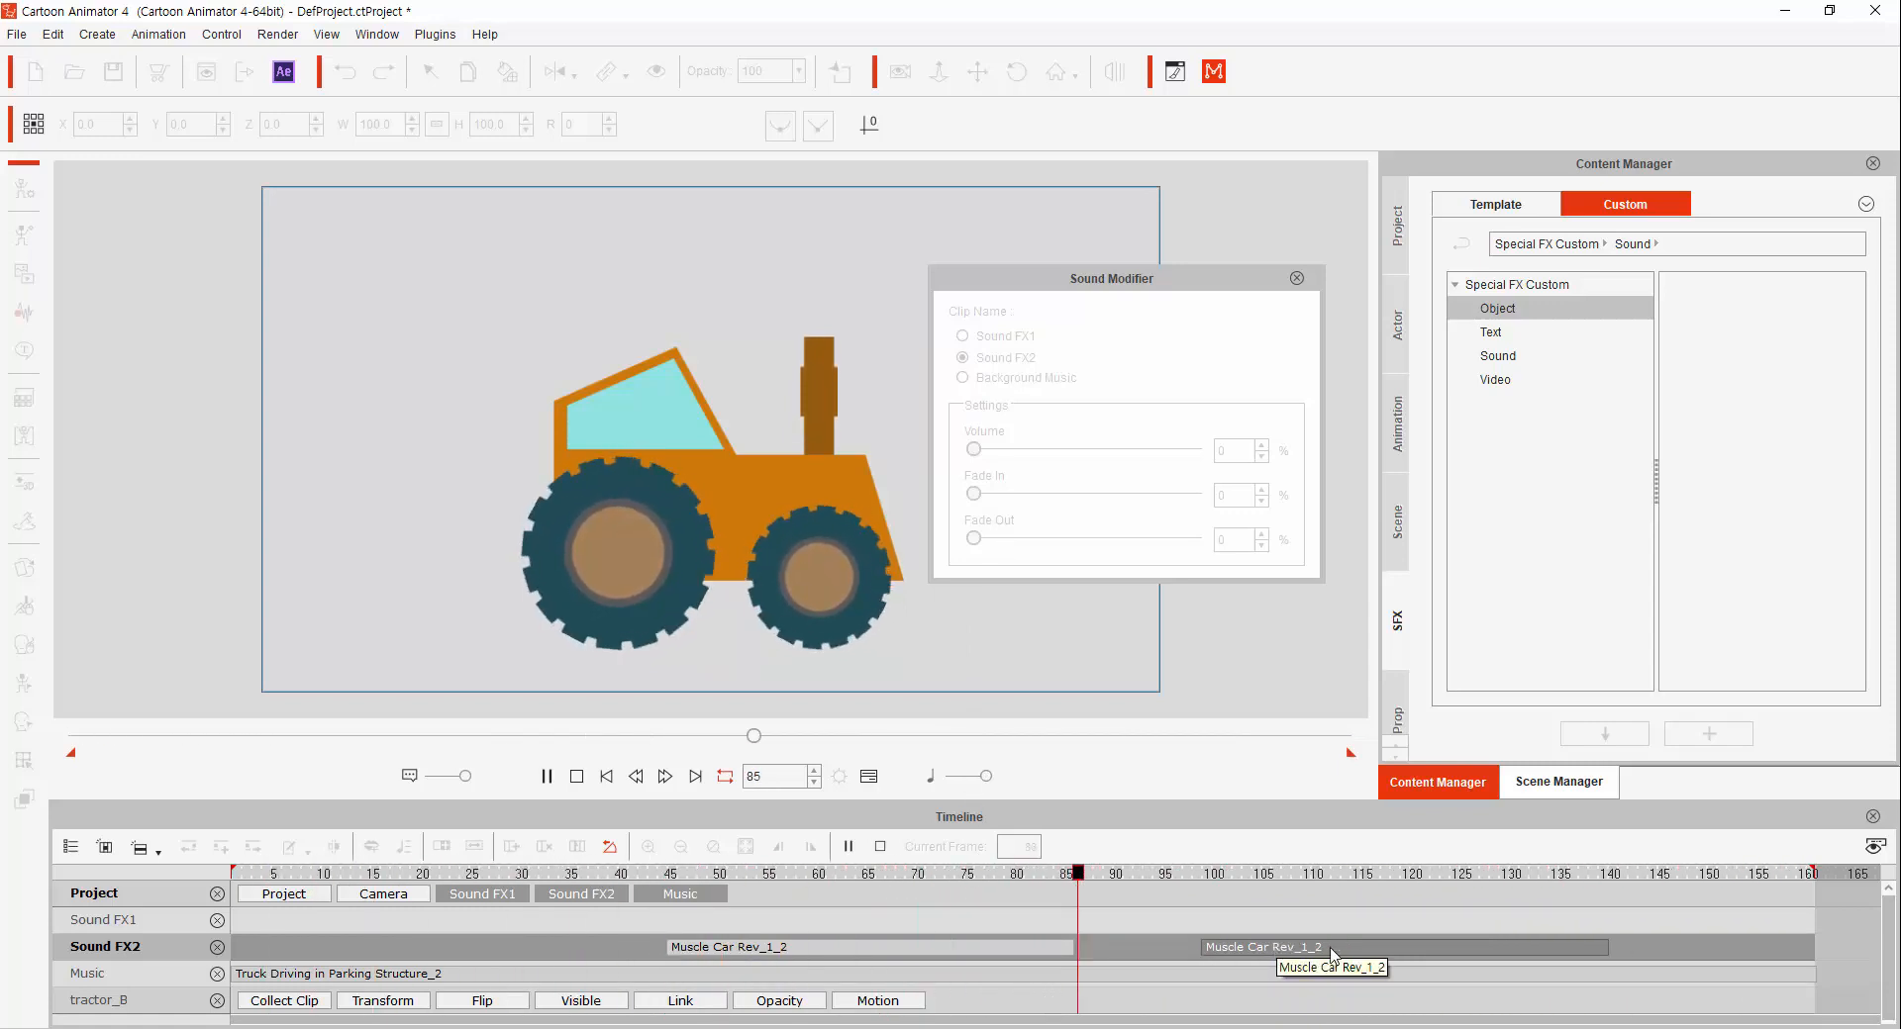
{"action": "key", "text": "space"}
{"action": "left_click", "coordinate": [385, 874]}
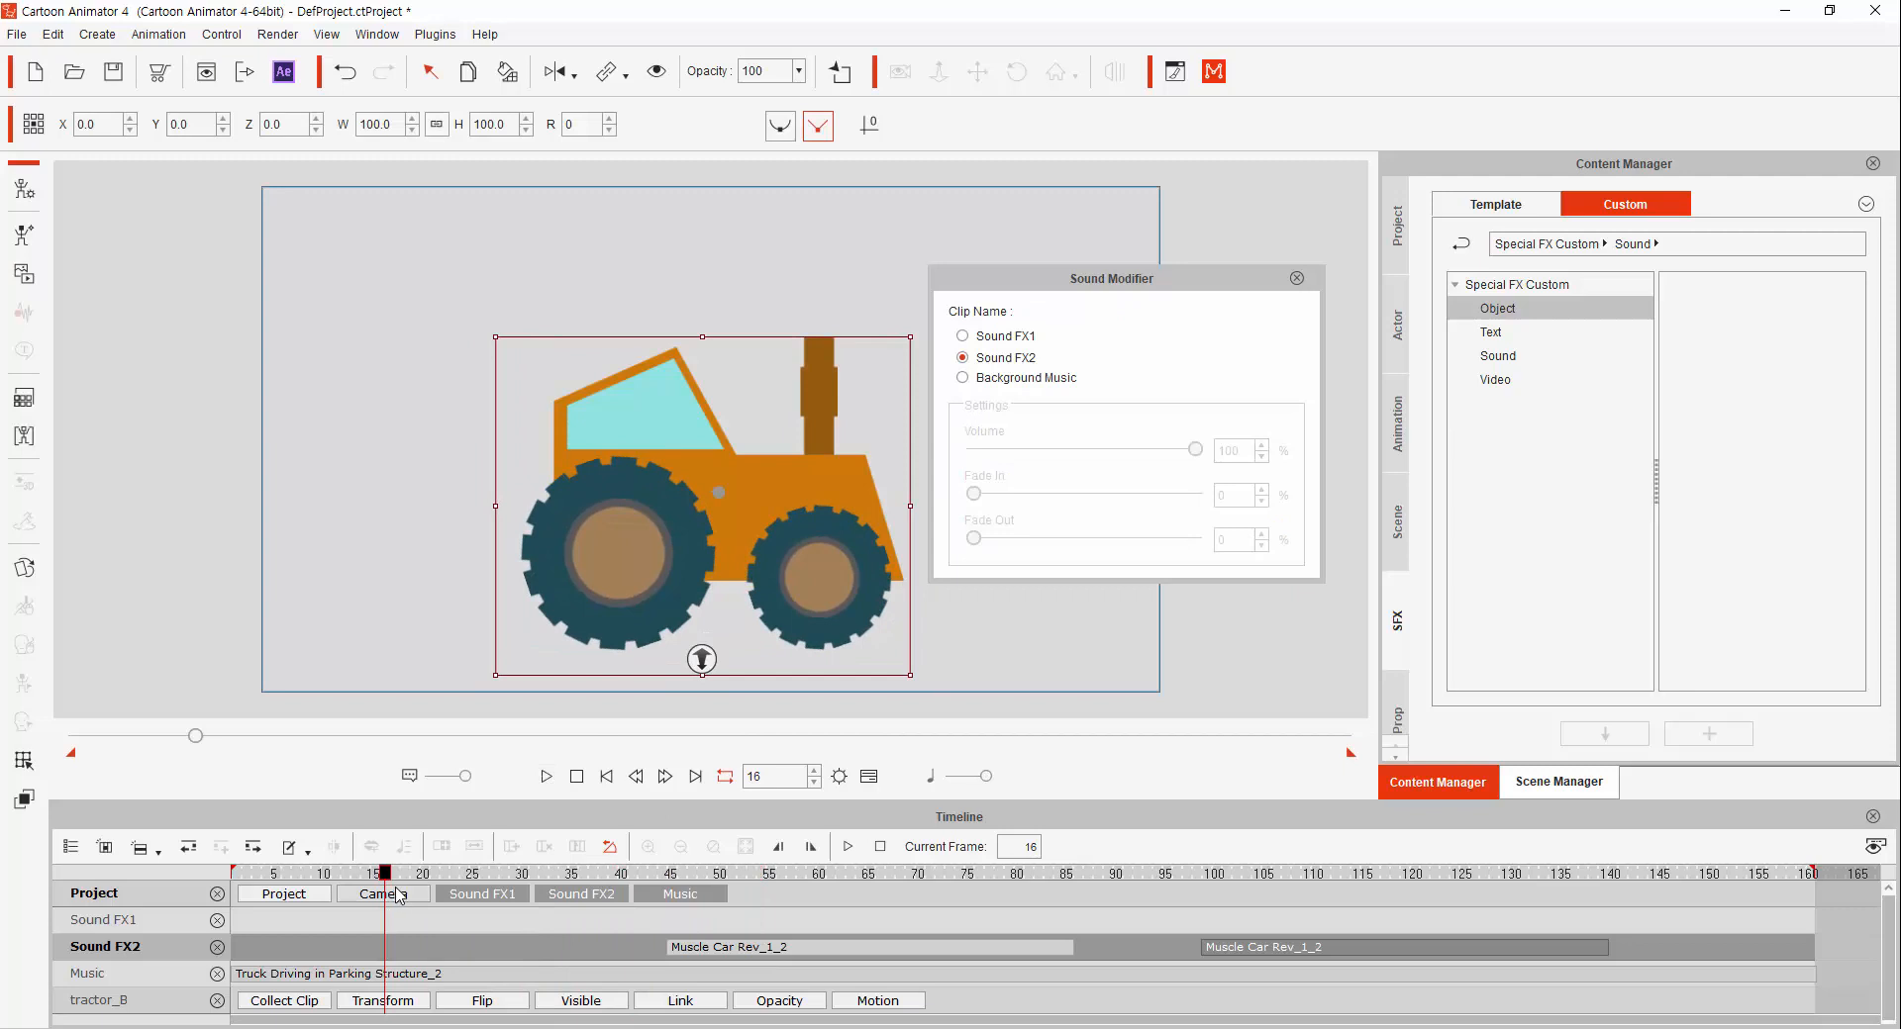